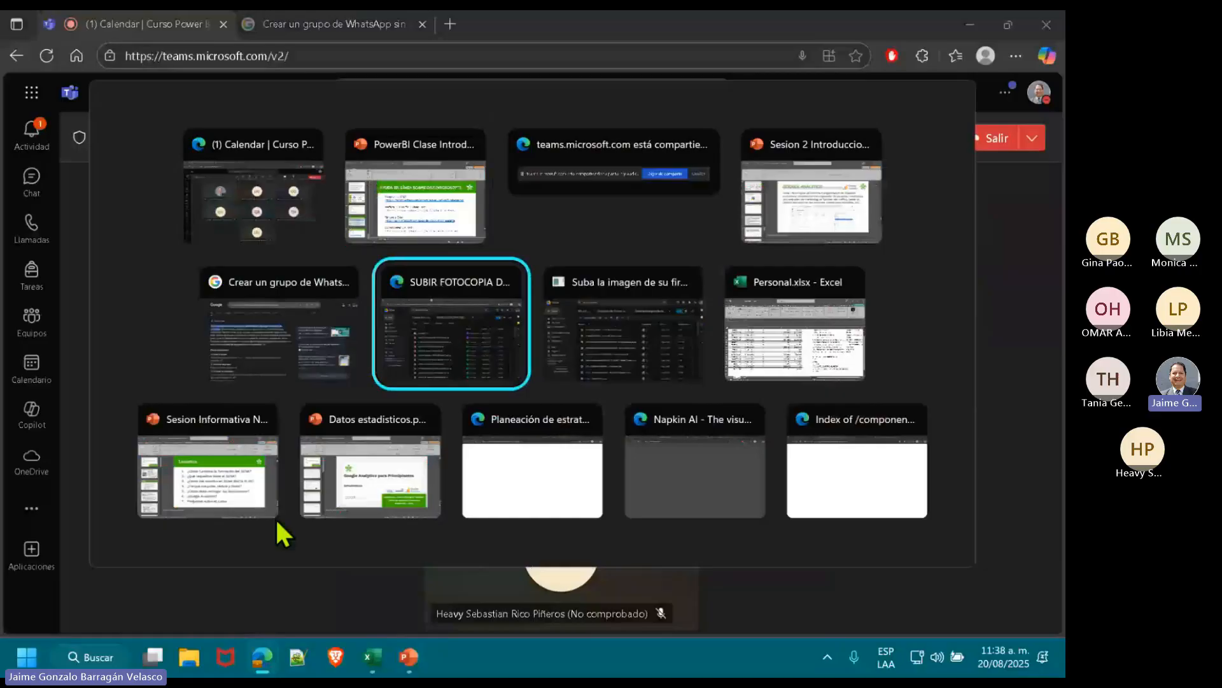
# Step: Switch to the DAX folder in Google Drive and copy the sharing link of Personal.xlsx
pyautogui.hotkey('alt', 'Tab')
pyautogui.click(479, 19)
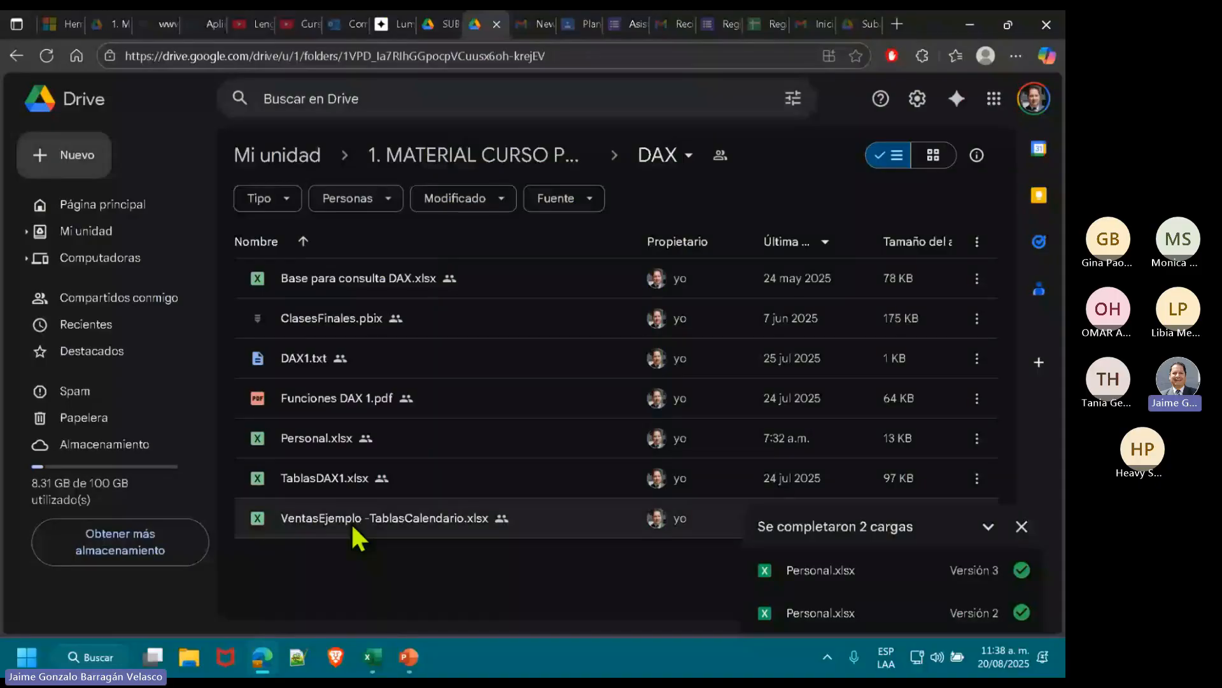
pyautogui.click(370, 664)
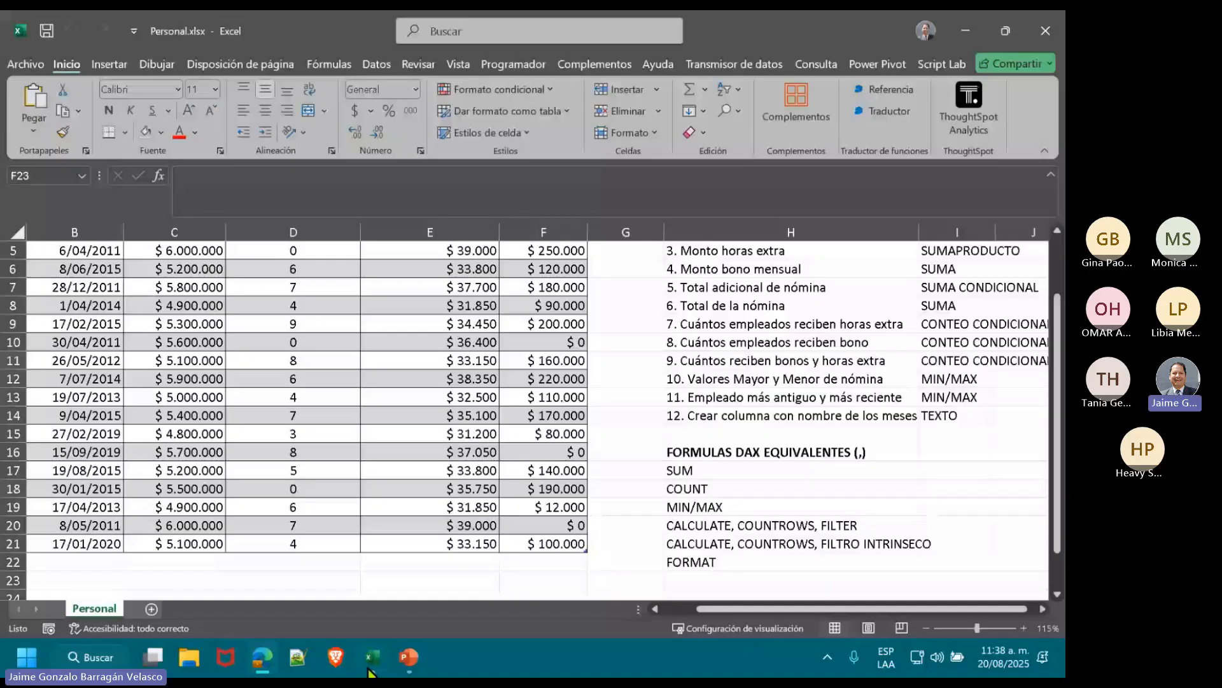
pyautogui.click(369, 665)
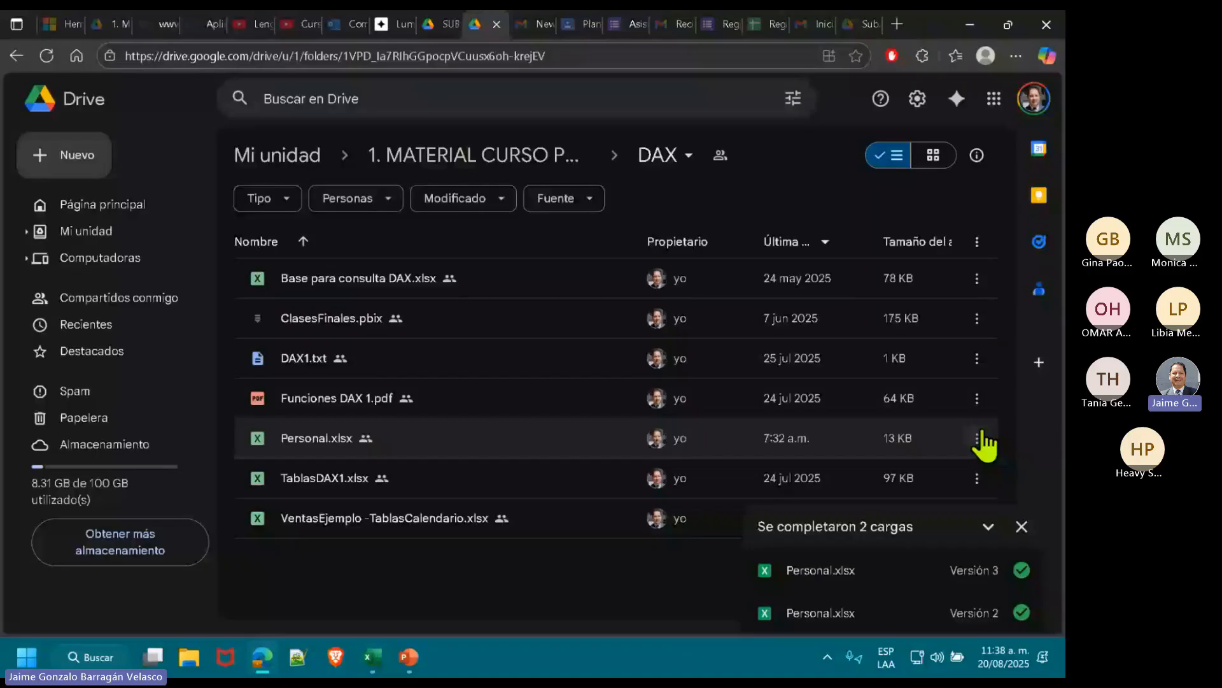
pyautogui.click(978, 438)
pyautogui.moveTo(887, 305)
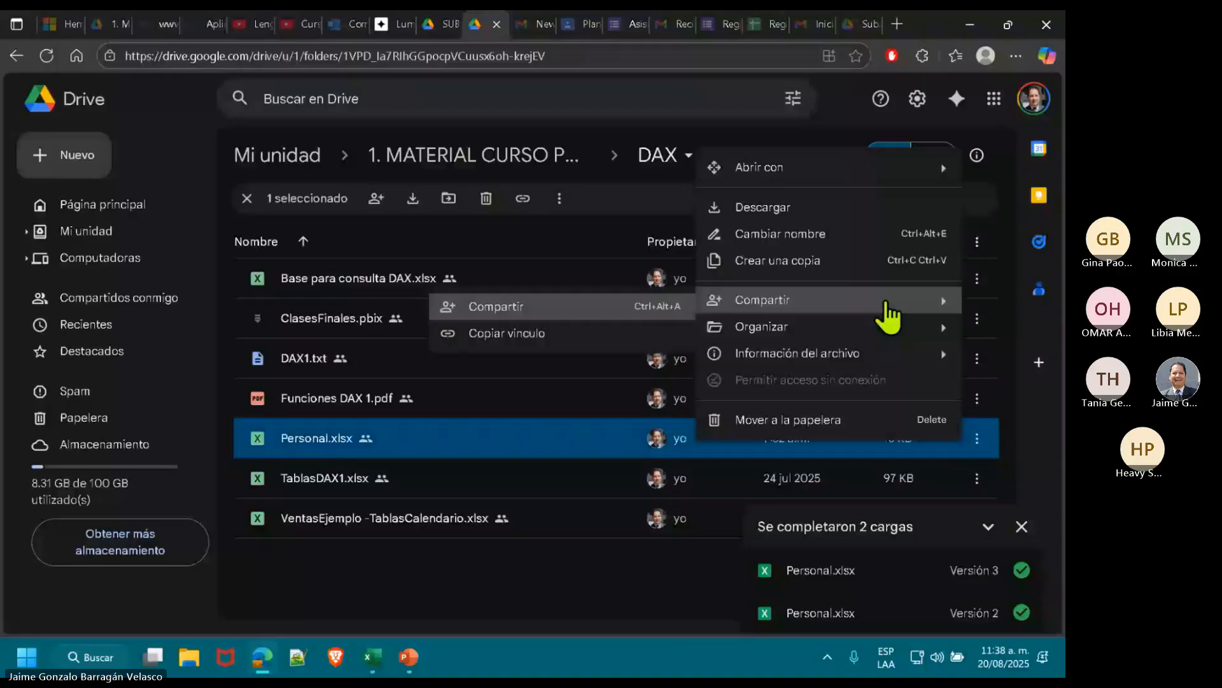
pyautogui.click(496, 333)
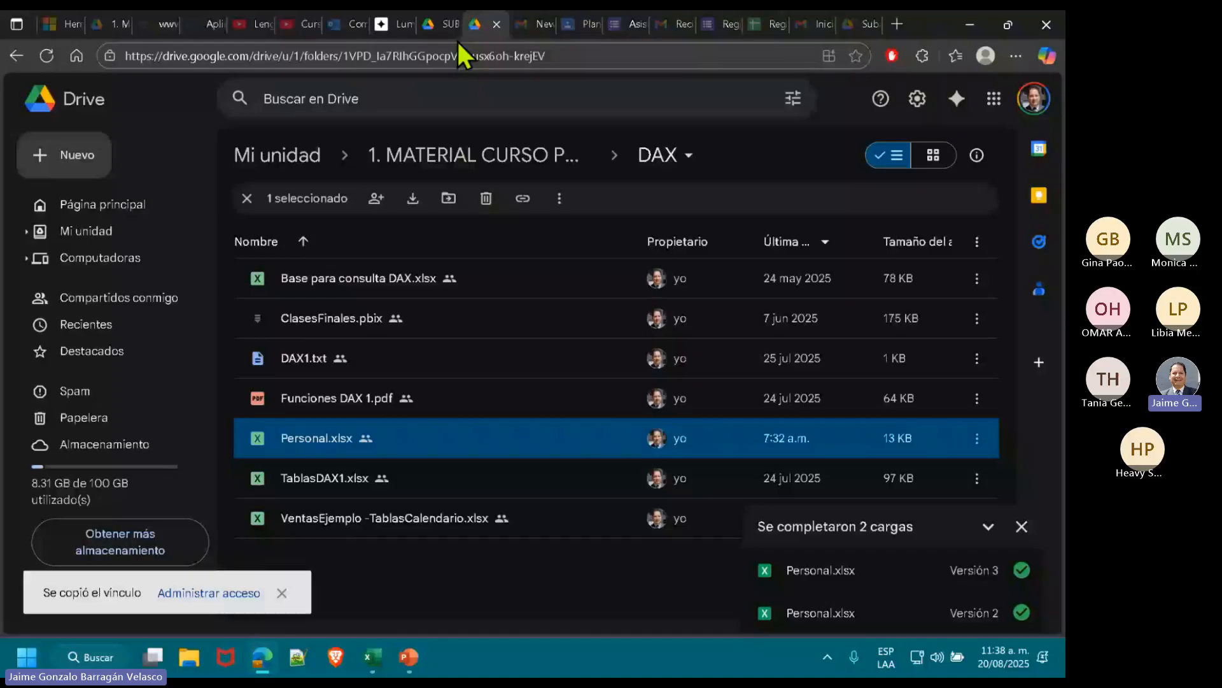
# Step: Switch to the Teams meeting and post the copied Personal.xlsx link in the meeting chat
pyautogui.hotkey('alt', 'Tab')
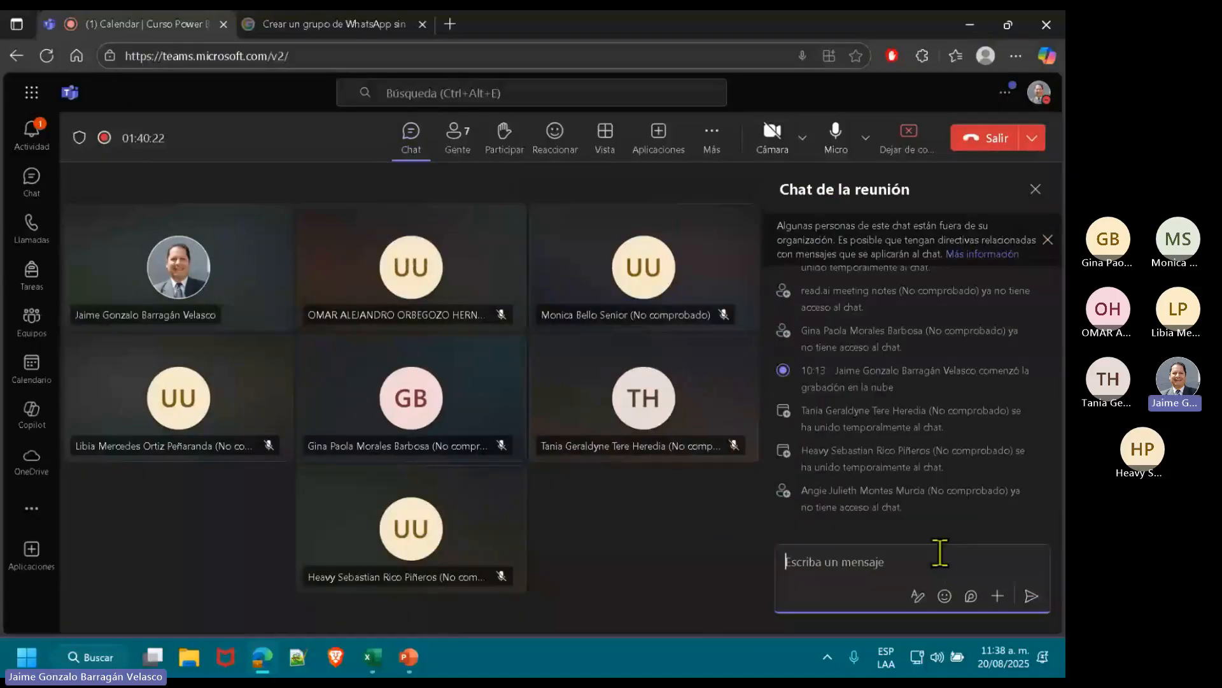
pyautogui.hotkey('ctrl', 'v')
pyautogui.press('Return')
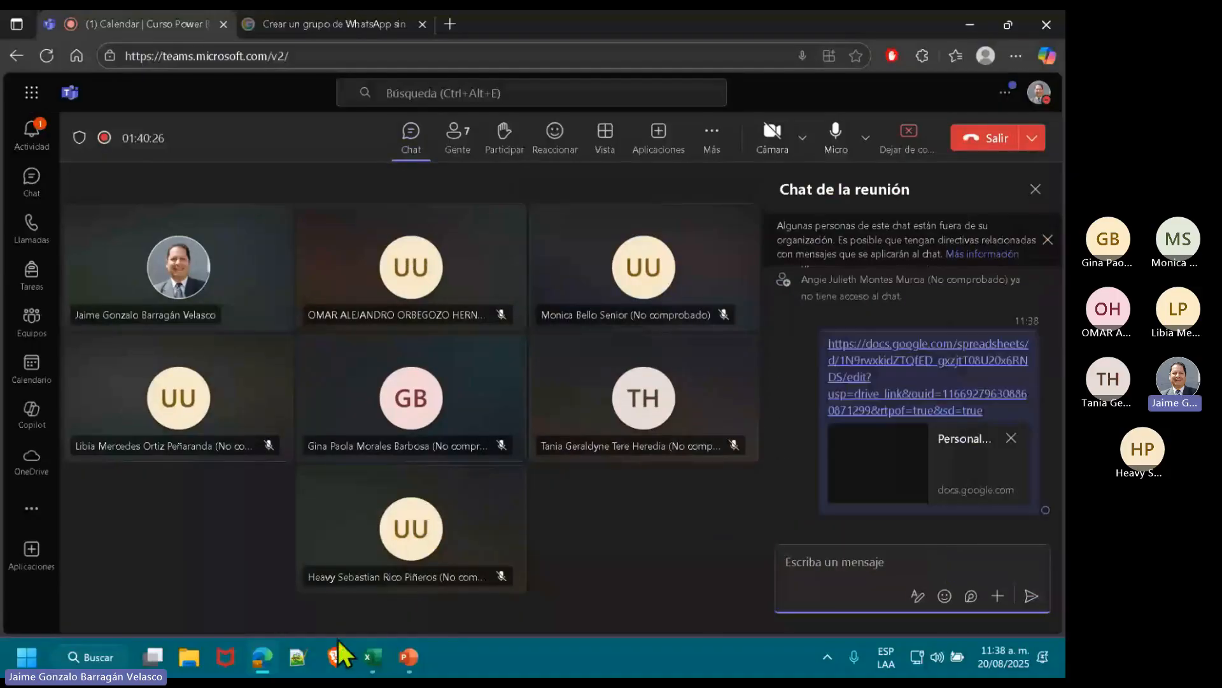
# Step: Switch to Personal.xlsx in Excel and review the employee table's columns, including Horas_extras_Cant, Horas_extras_Valor and Bono_mes
pyautogui.moveTo(375, 662)
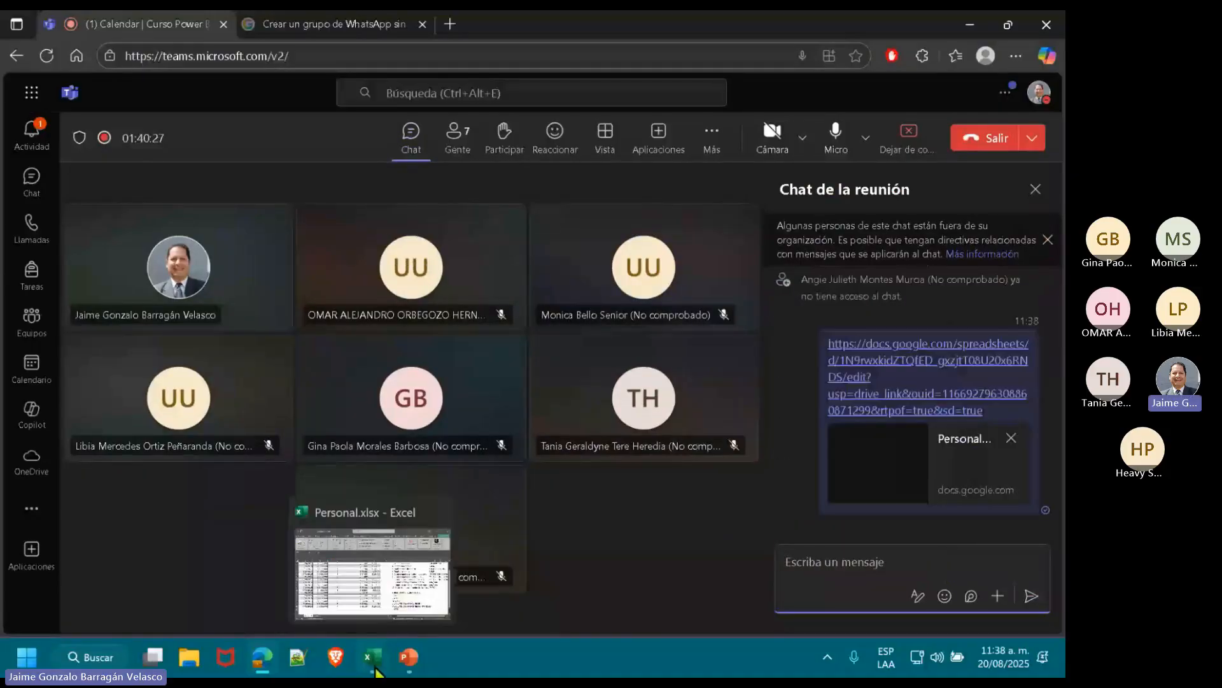
pyautogui.click(374, 662)
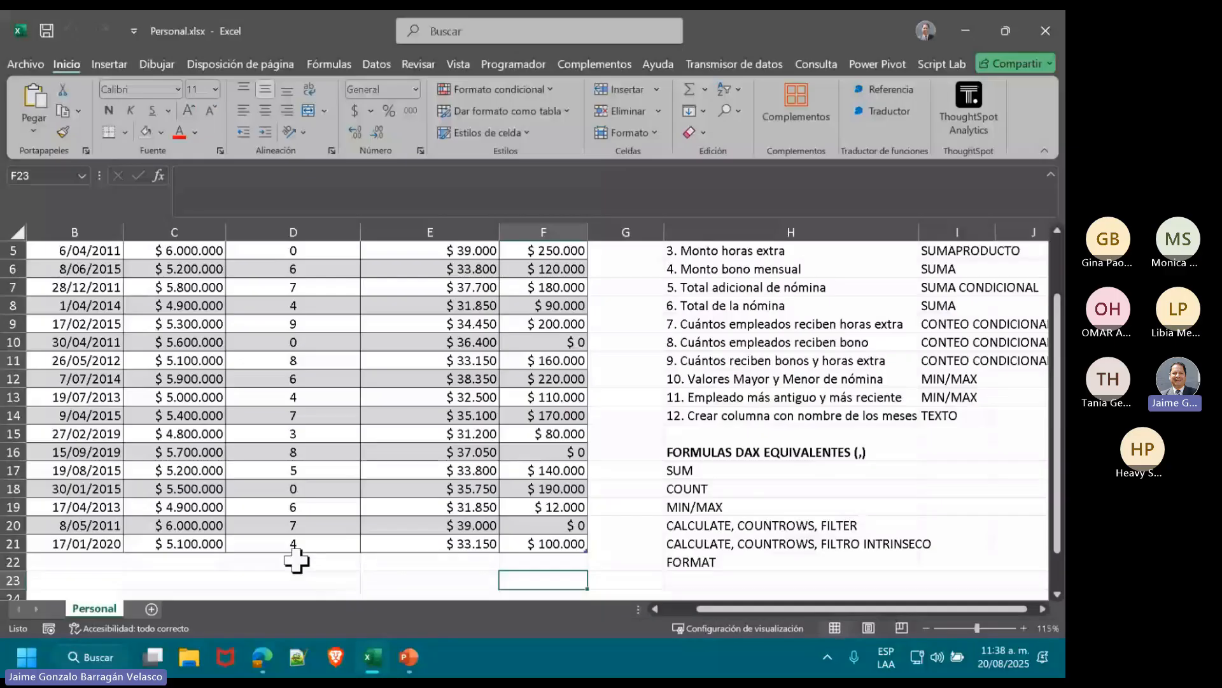
pyautogui.scroll(2, 138, 474)
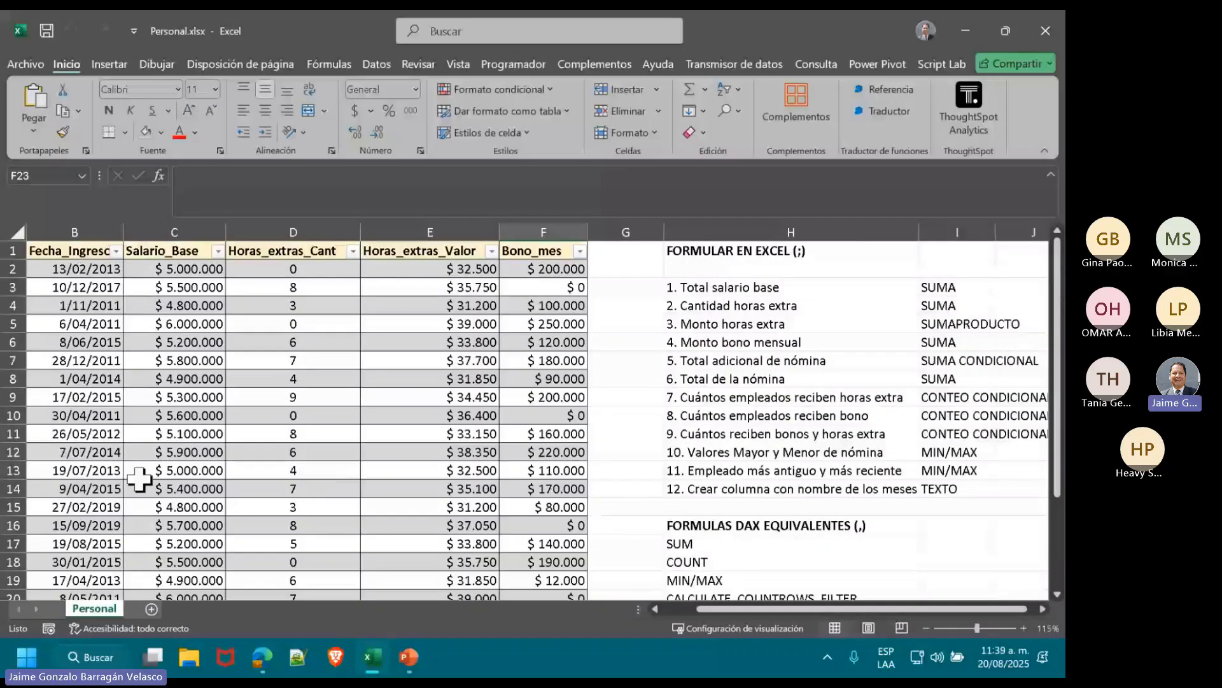
pyautogui.moveTo(751, 609); pyautogui.dragTo(716, 610)
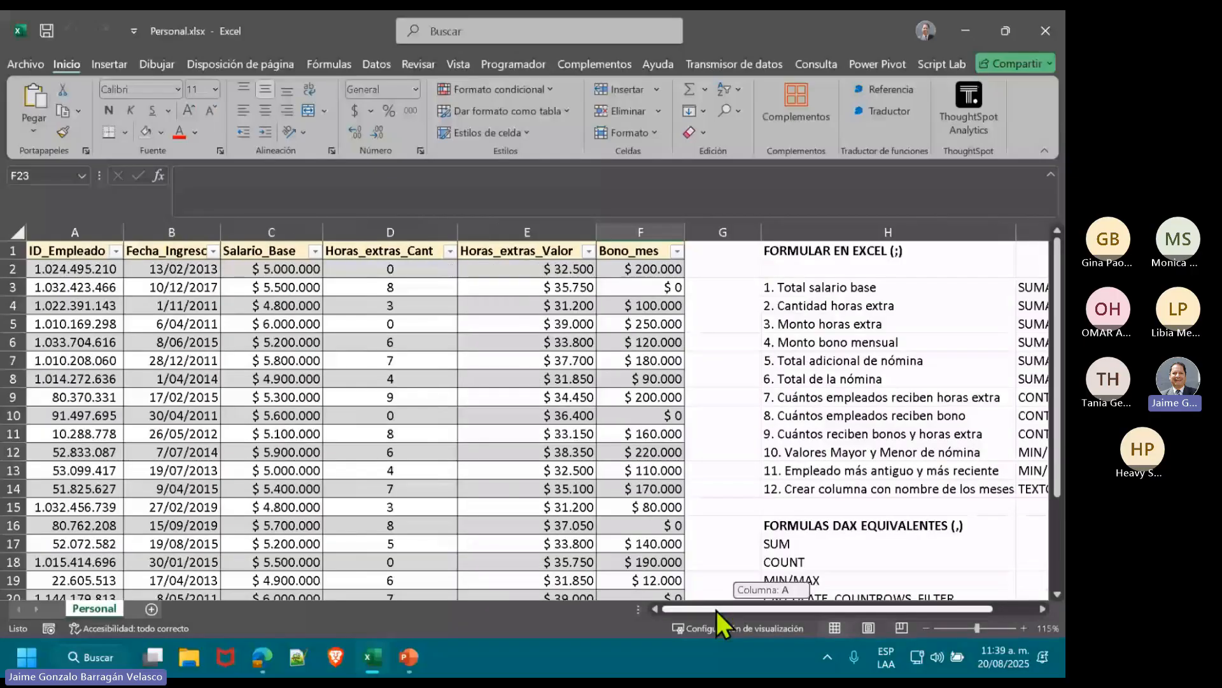
pyautogui.click(366, 251)
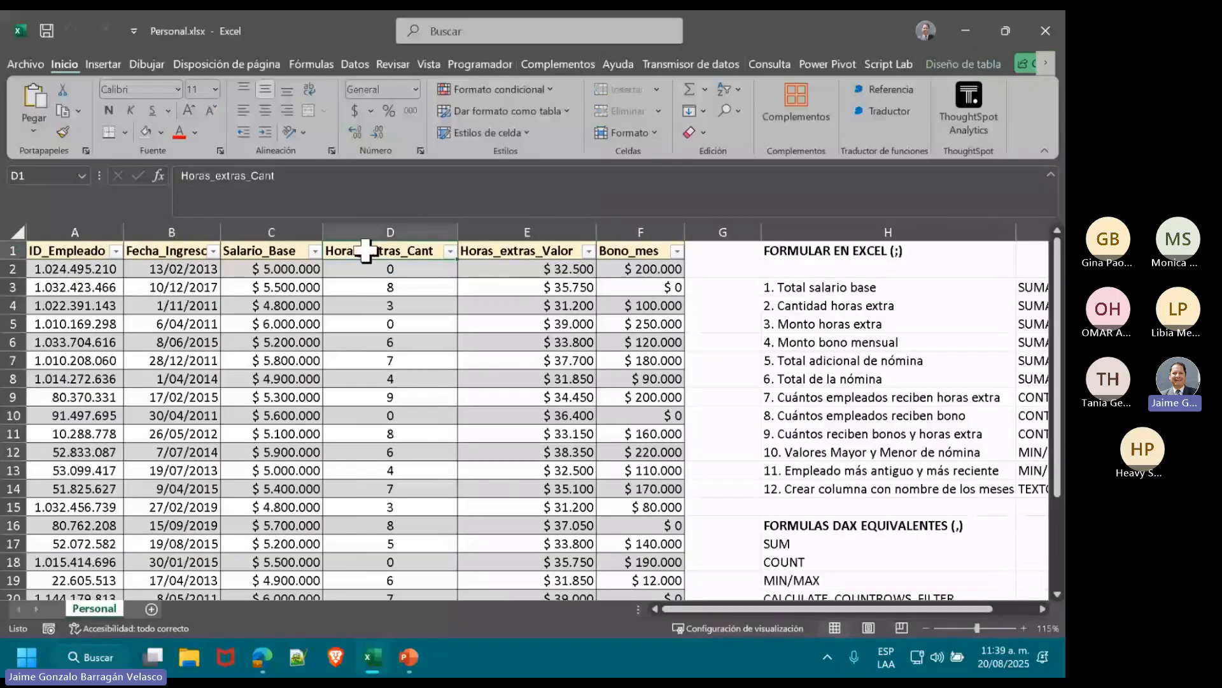
pyautogui.click(503, 252)
pyautogui.click(638, 254)
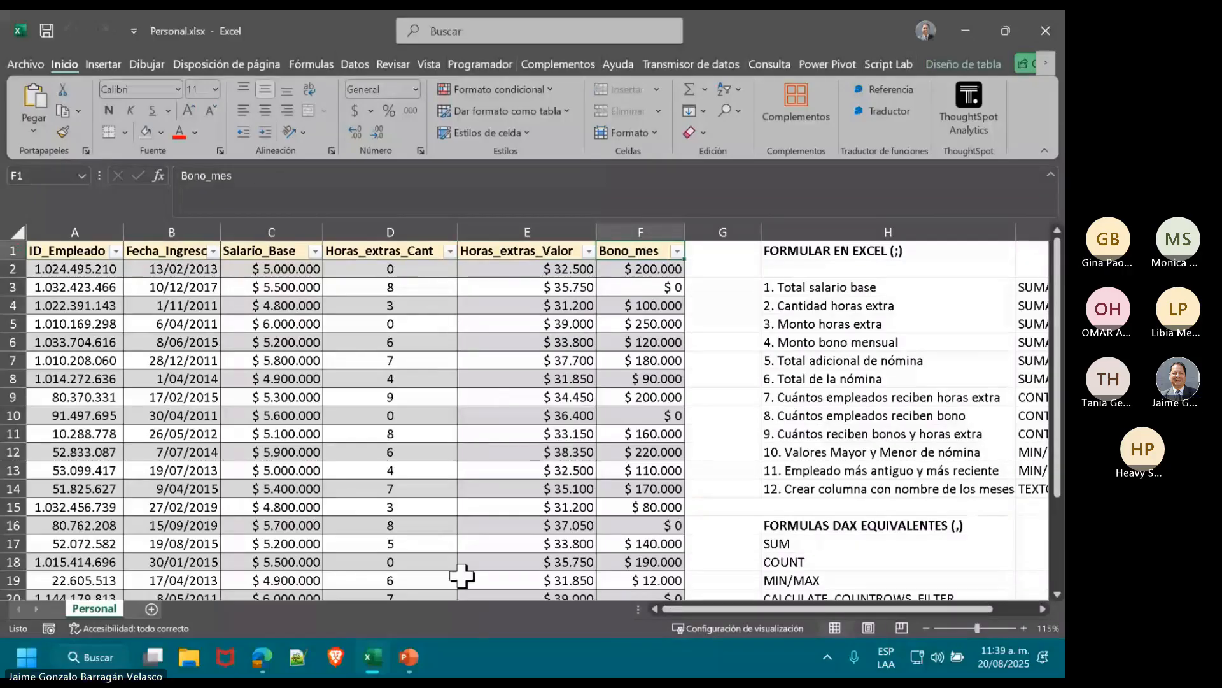
# Step: Review the Excel functions listed for the 12 payroll exercises and the list of equivalent DAX formulas
pyautogui.hscroll(2, 462, 576)
pyautogui.click(934, 287)
pyautogui.moveTo(934, 288); pyautogui.dragTo(941, 489)
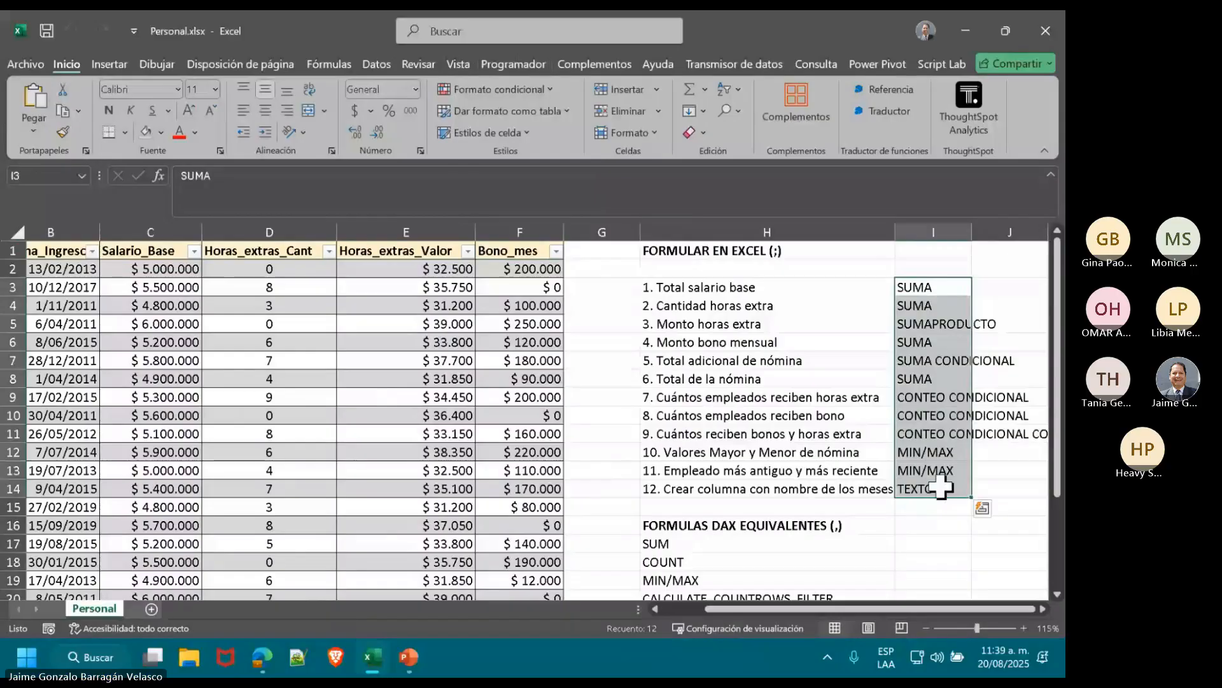
pyautogui.scroll(-3, 490, 450)
pyautogui.scroll(3, 478, 457)
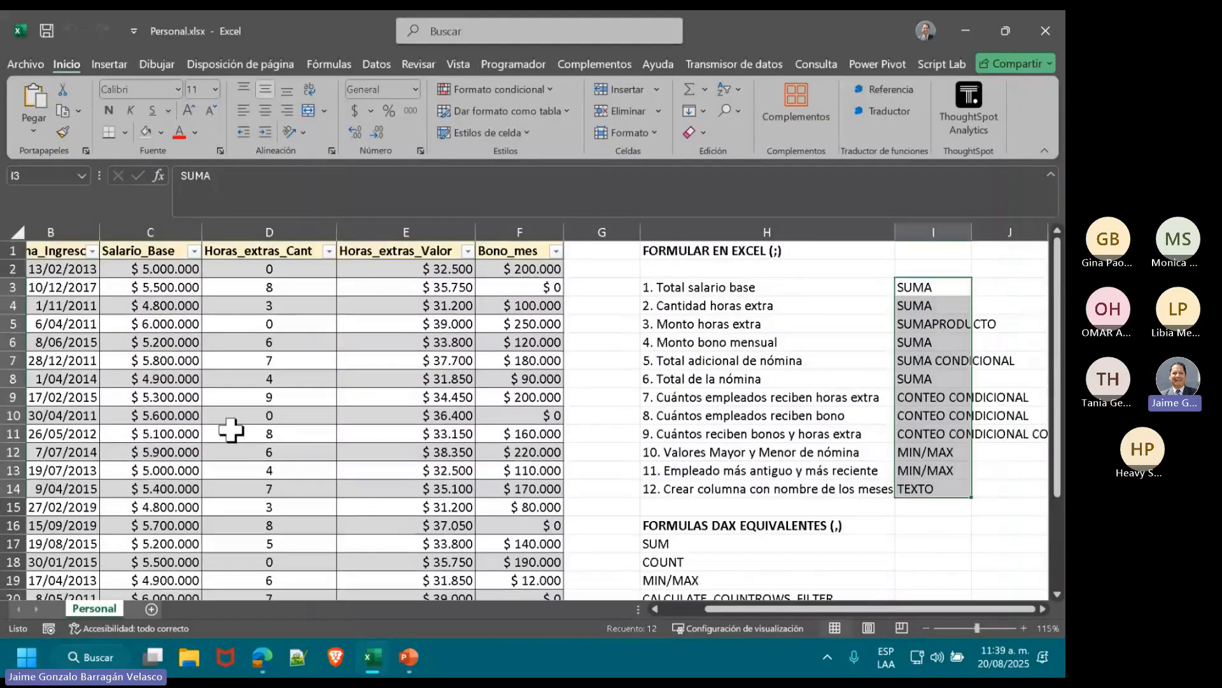
pyautogui.scroll(-2, 231, 430)
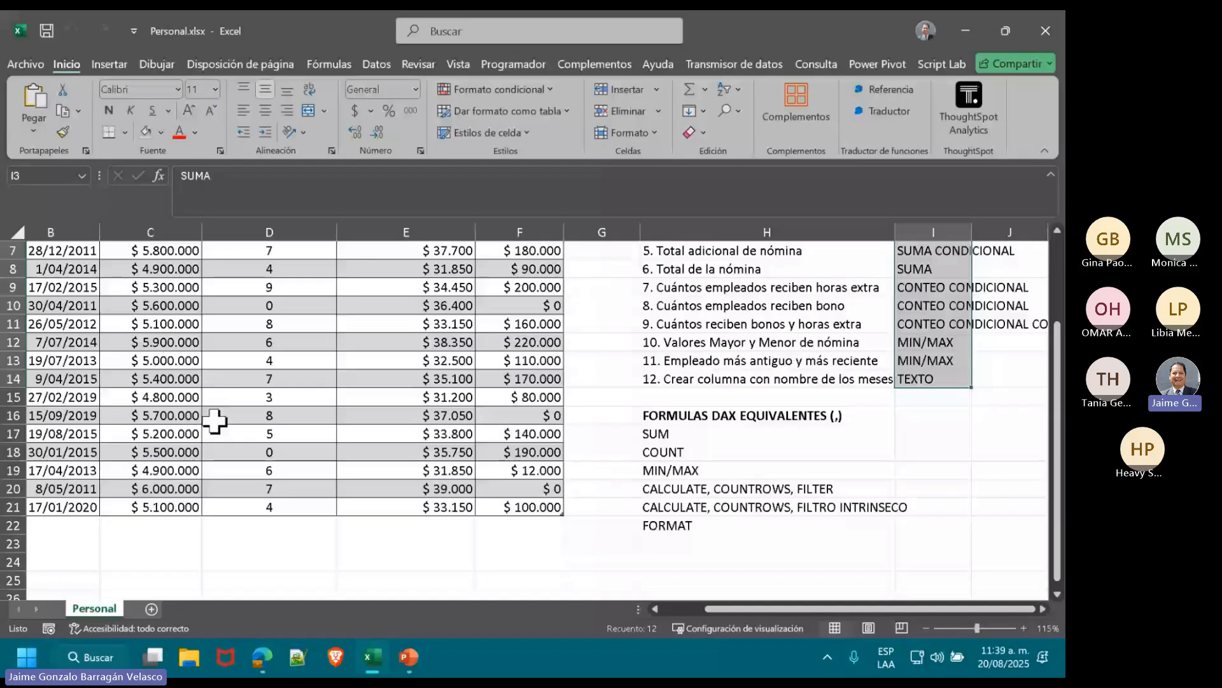
pyautogui.scroll(-1, 214, 420)
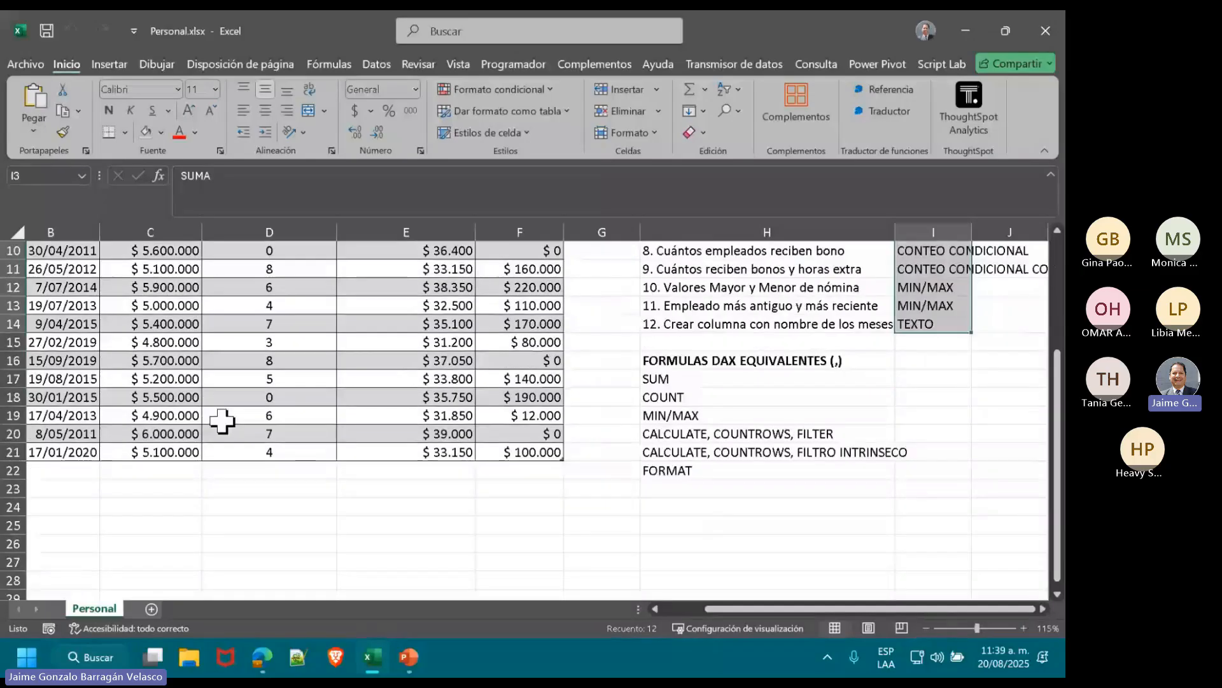
pyautogui.click(668, 381)
pyautogui.moveTo(668, 381); pyautogui.dragTo(668, 472)
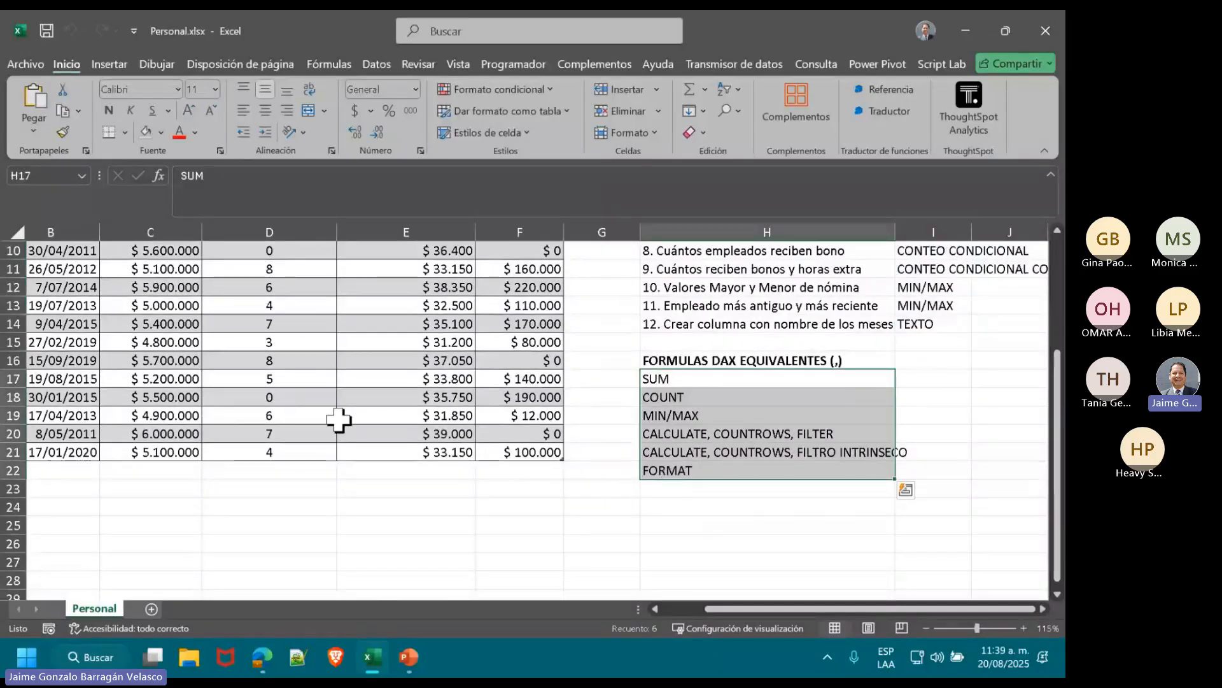
pyautogui.scroll(3, 338, 419)
pyautogui.moveTo(743, 607); pyautogui.dragTo(701, 608)
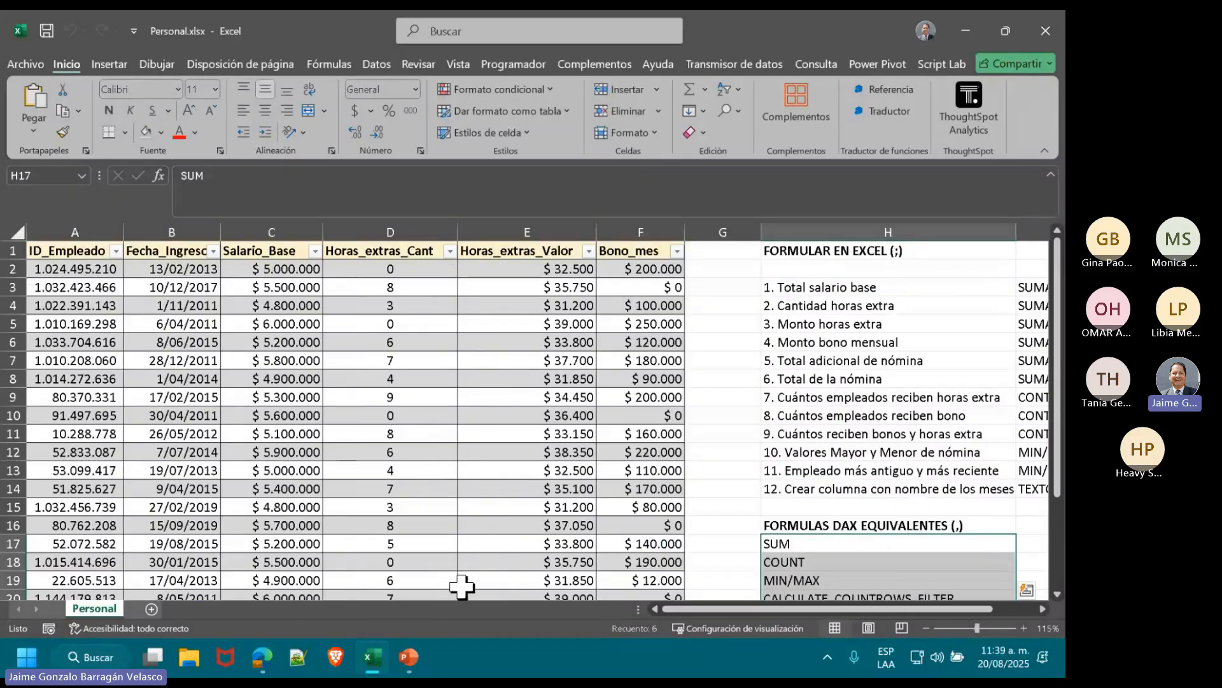
pyautogui.hotkey('alt', 'Tab')
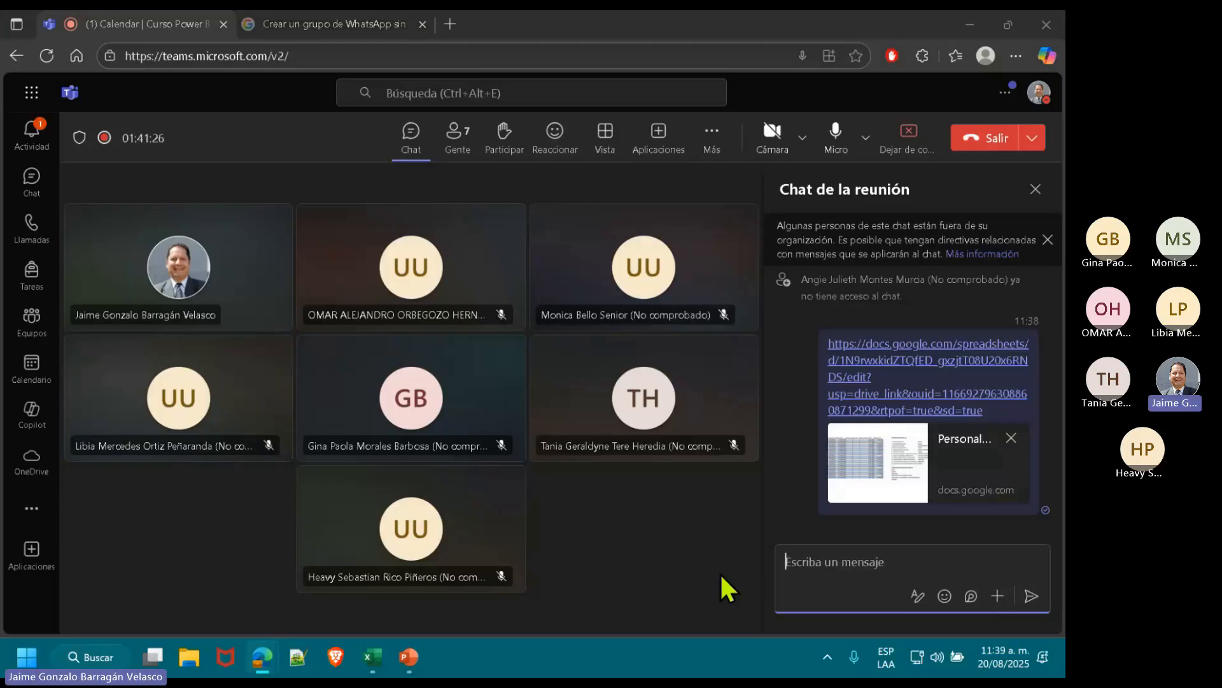
pyautogui.hotkey('alt', 'Tab')
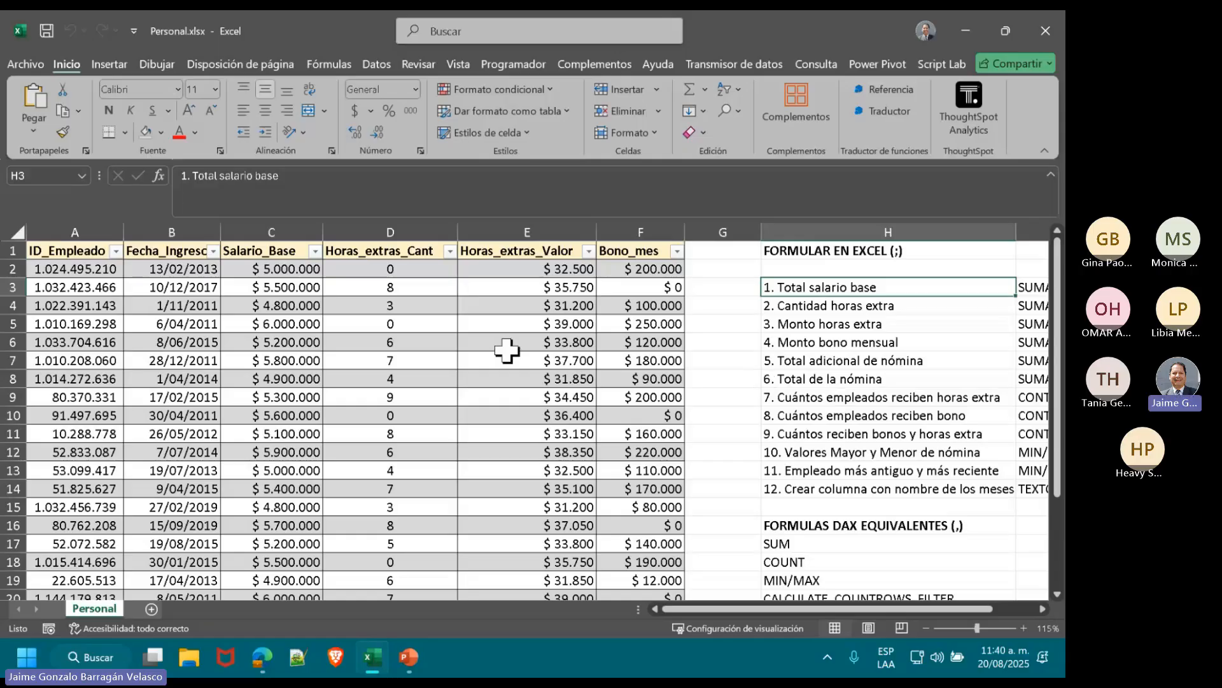
pyautogui.scroll(-5, 286, 274)
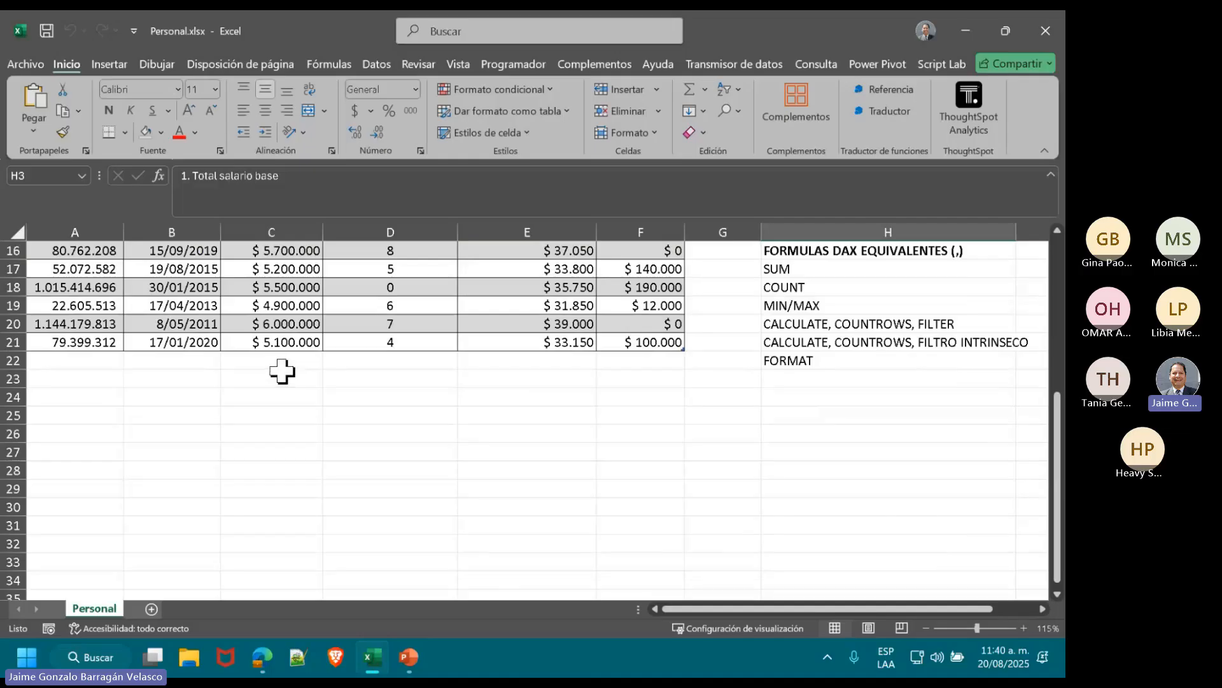
pyautogui.click(281, 378)
pyautogui.write('=su')
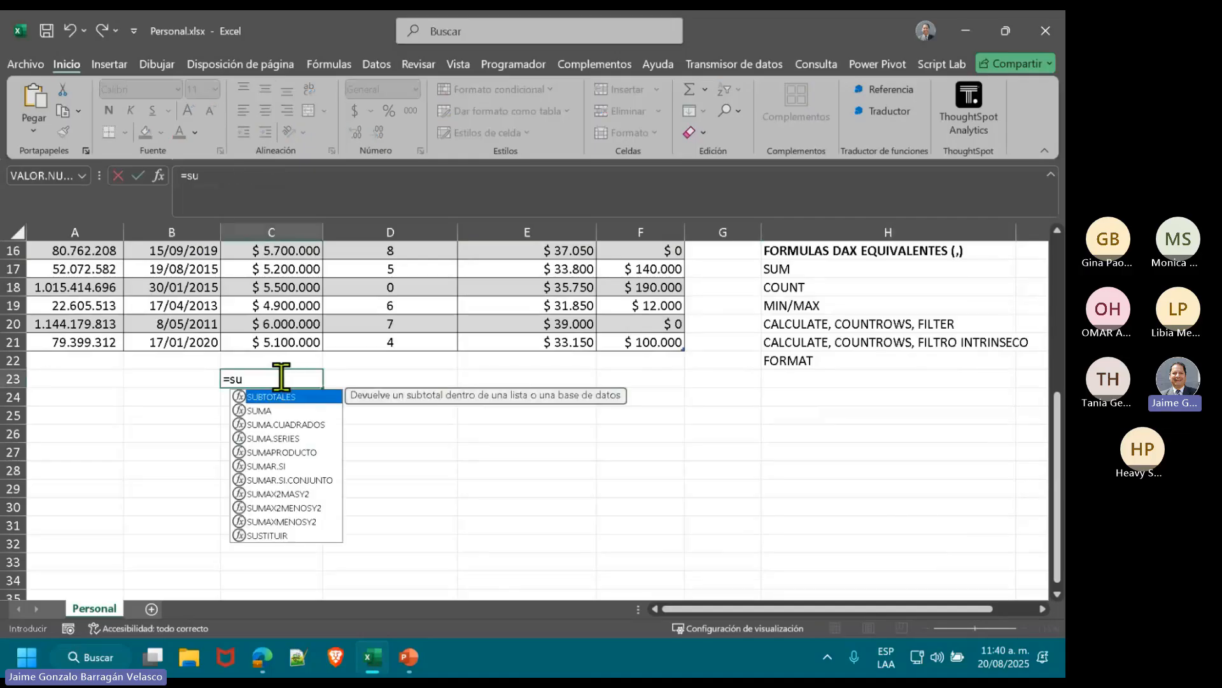
pyautogui.write('ma')
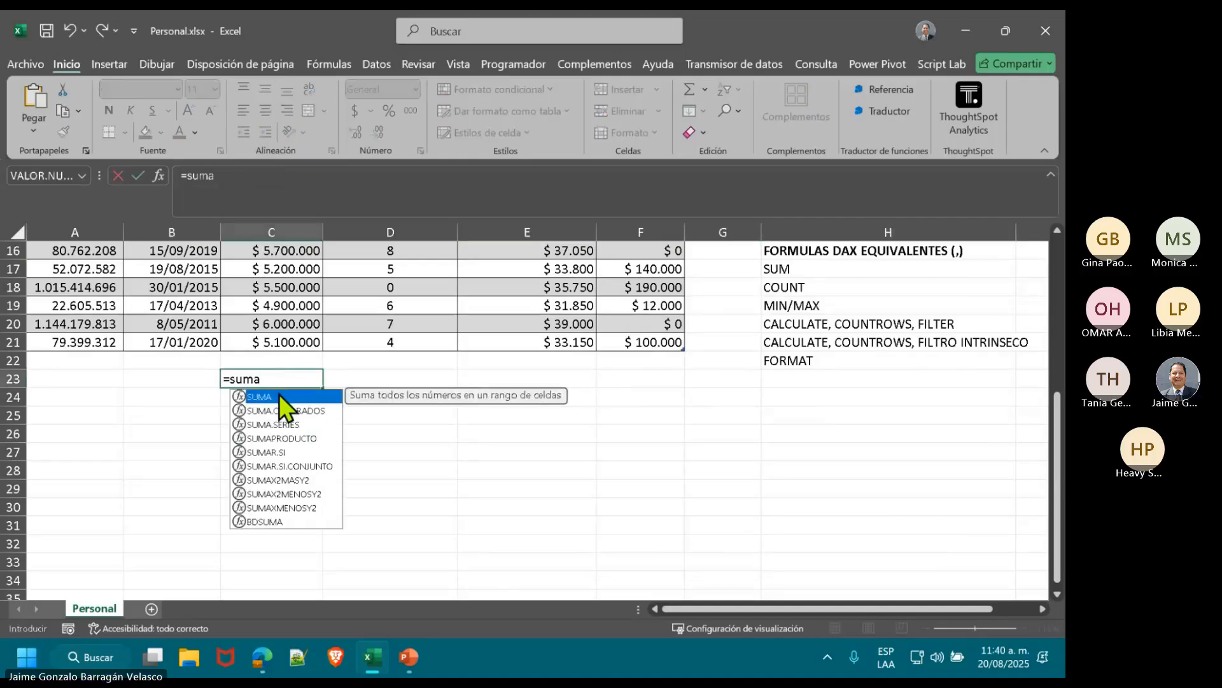
pyautogui.doubleClick(279, 396)
pyautogui.scroll(5, 280, 264)
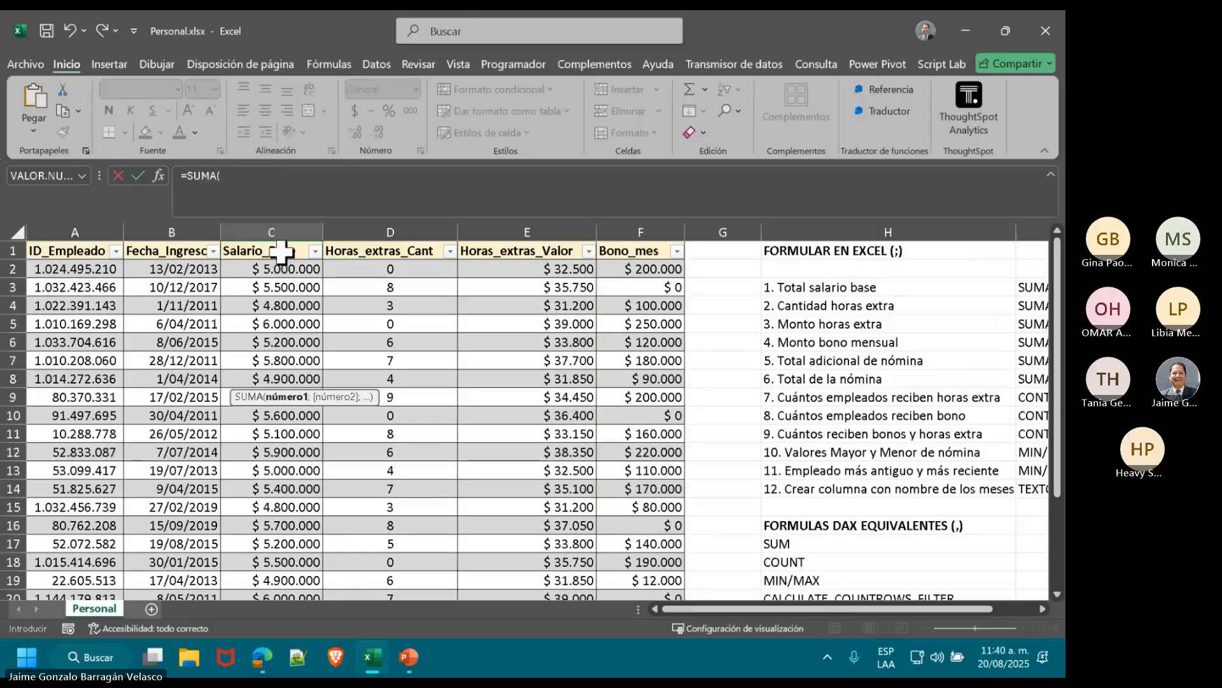
pyautogui.click(282, 237)
pyautogui.scroll(-5, 456, 421)
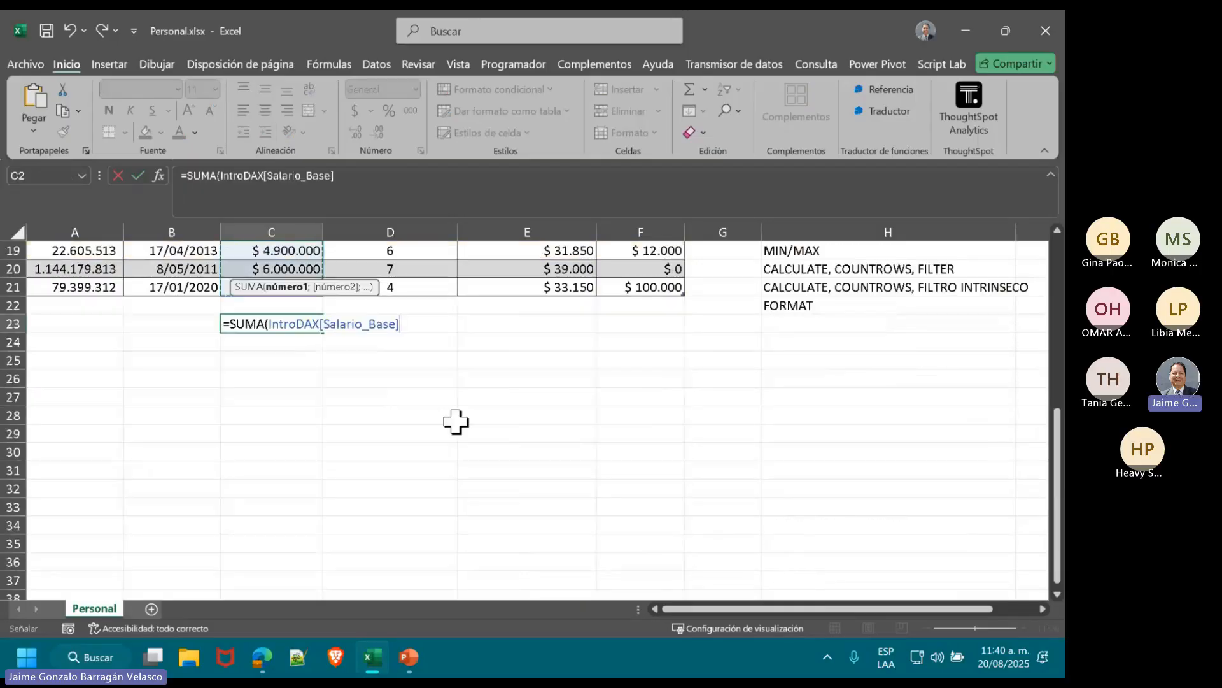
pyautogui.scroll(1, 456, 420)
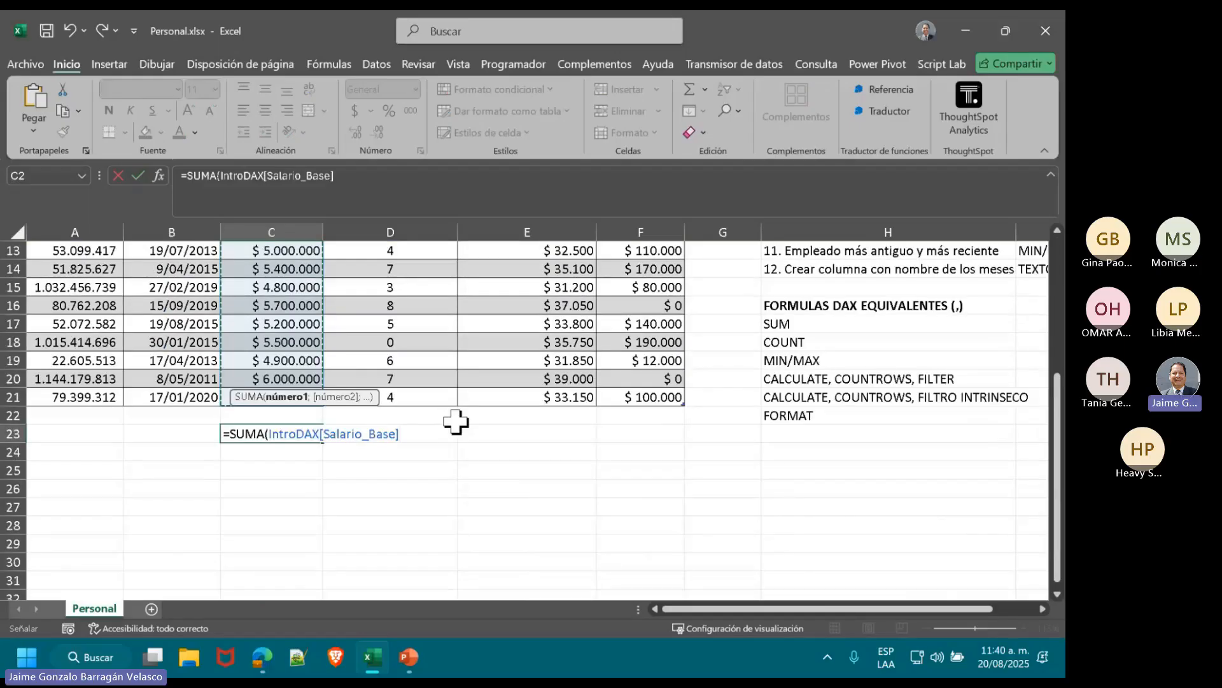
pyautogui.scroll(-1, 456, 421)
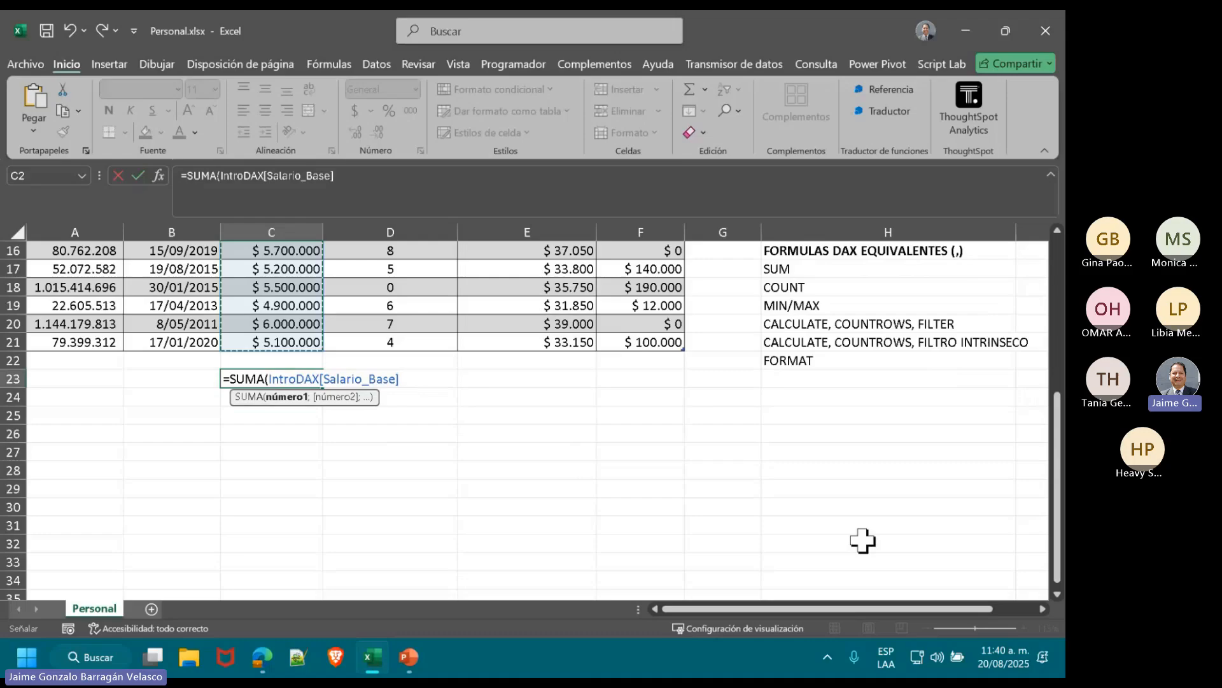
pyautogui.press('Escape')
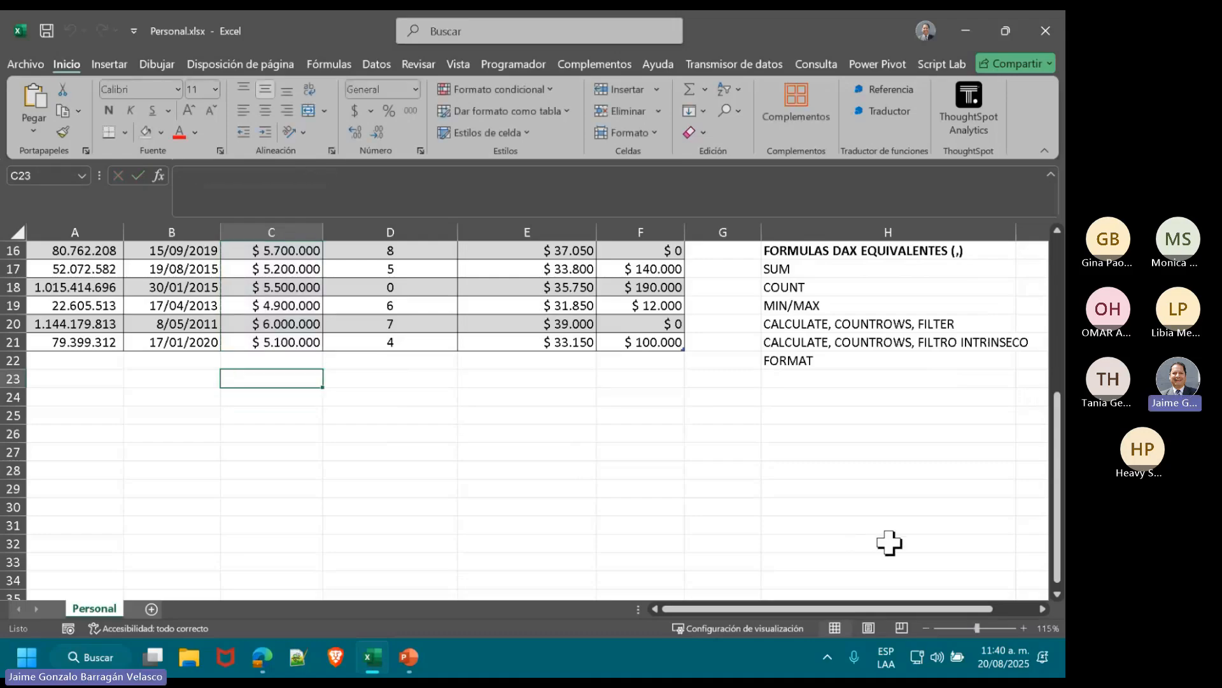
# Step: Total the base salaries in C23 with =SUMA(IntroDAX[Salario_Base])
pyautogui.click(1024, 628)
pyautogui.click(1023, 627)
pyautogui.click(1024, 628)
pyautogui.scroll(-2, 199, 537)
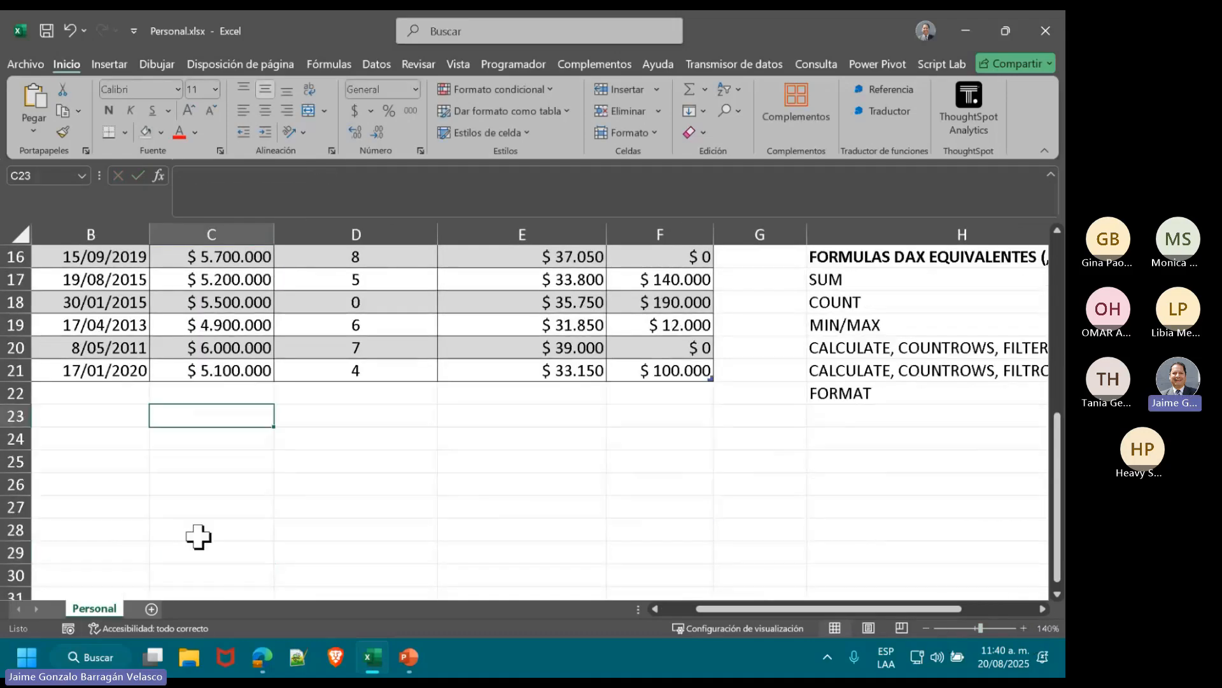
pyautogui.write('=SUM')
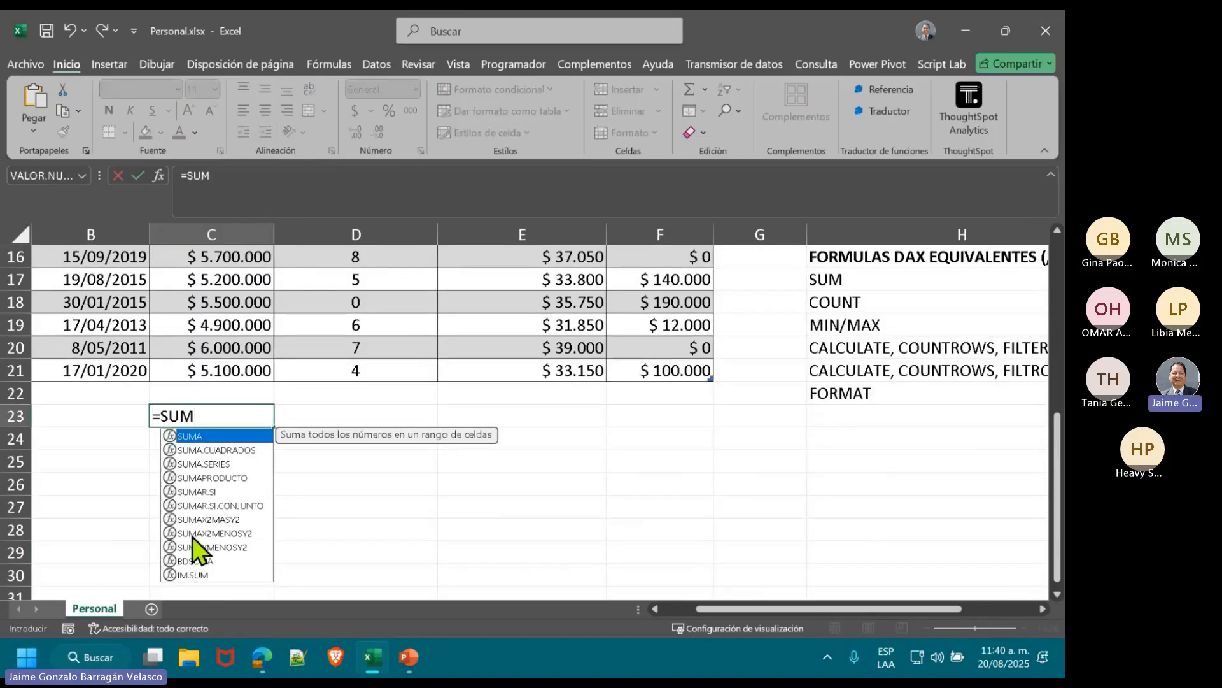
pyautogui.doubleClick(184, 438)
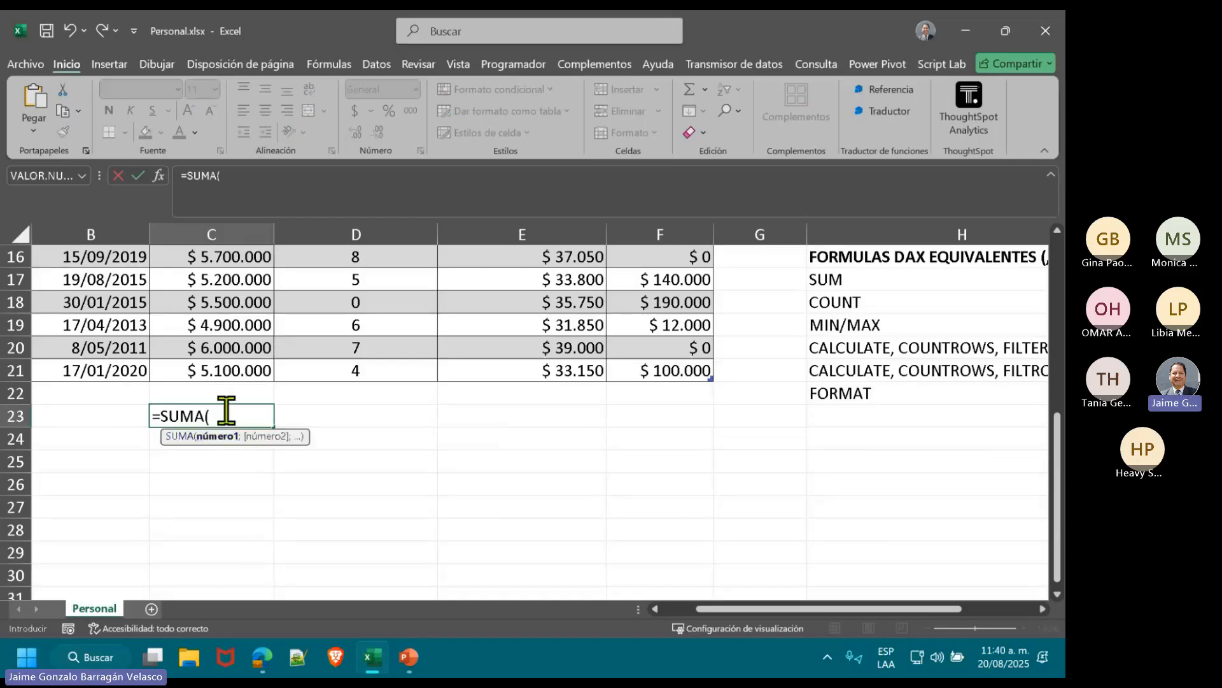
pyautogui.scroll(5, 227, 410)
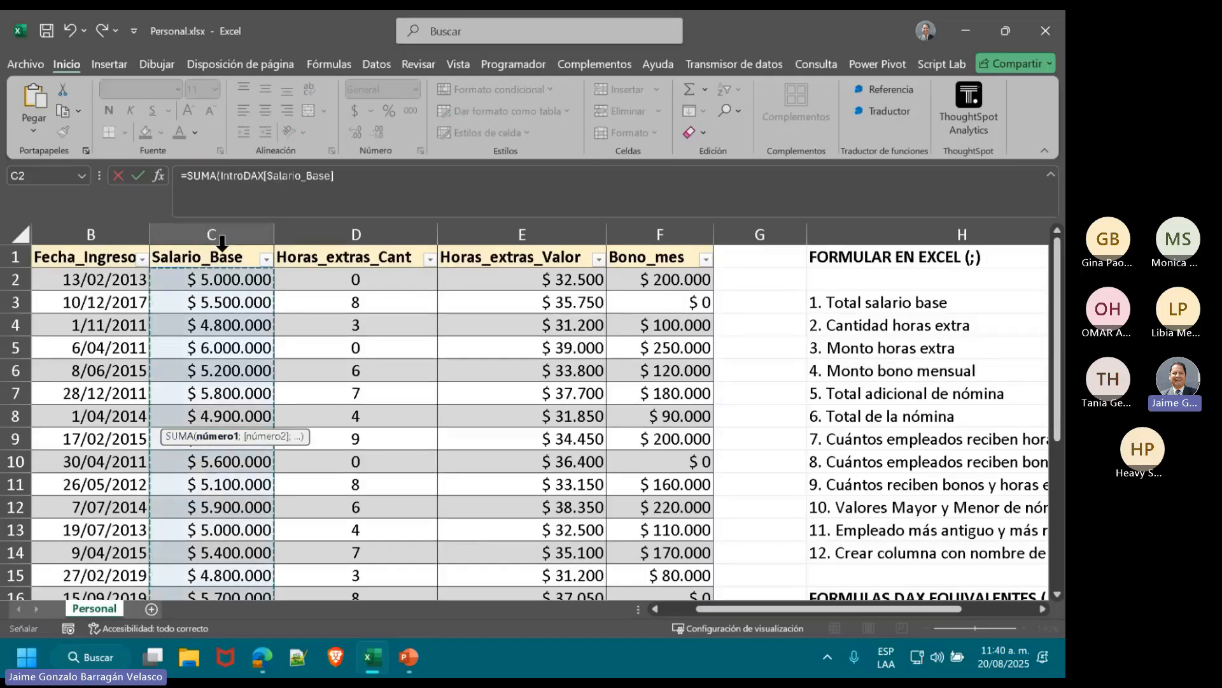
pyautogui.click(222, 241)
pyautogui.scroll(-3, 293, 402)
pyautogui.scroll(-3, 292, 403)
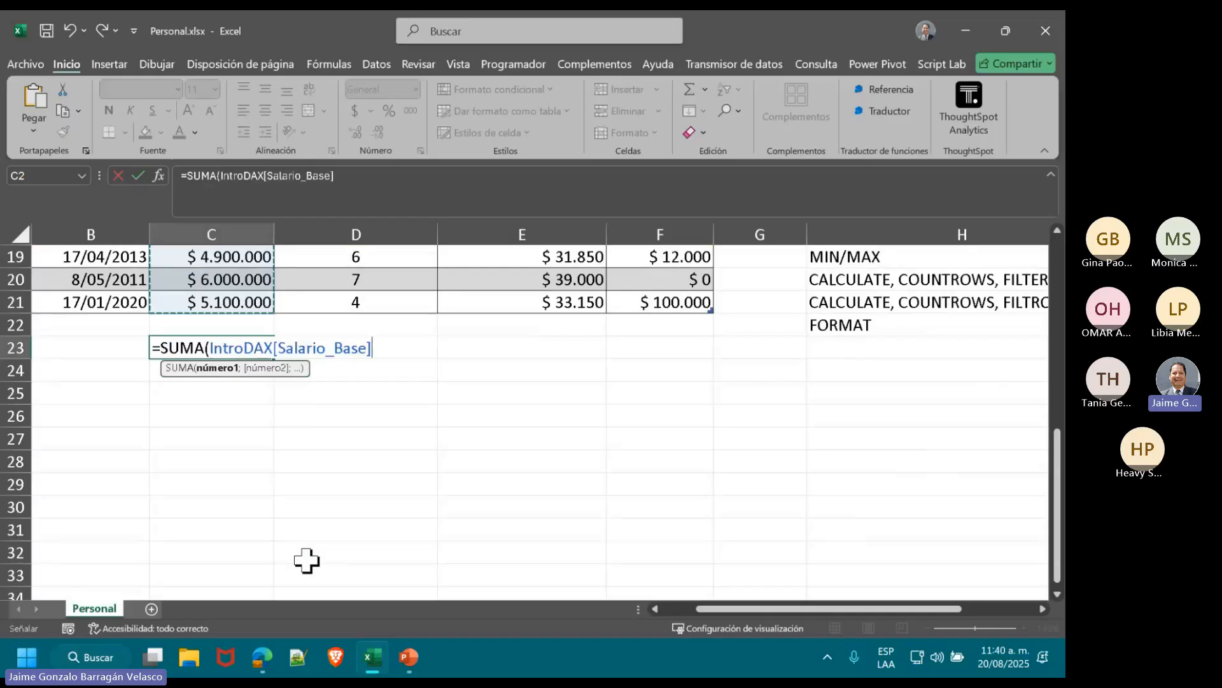
pyautogui.write(')')
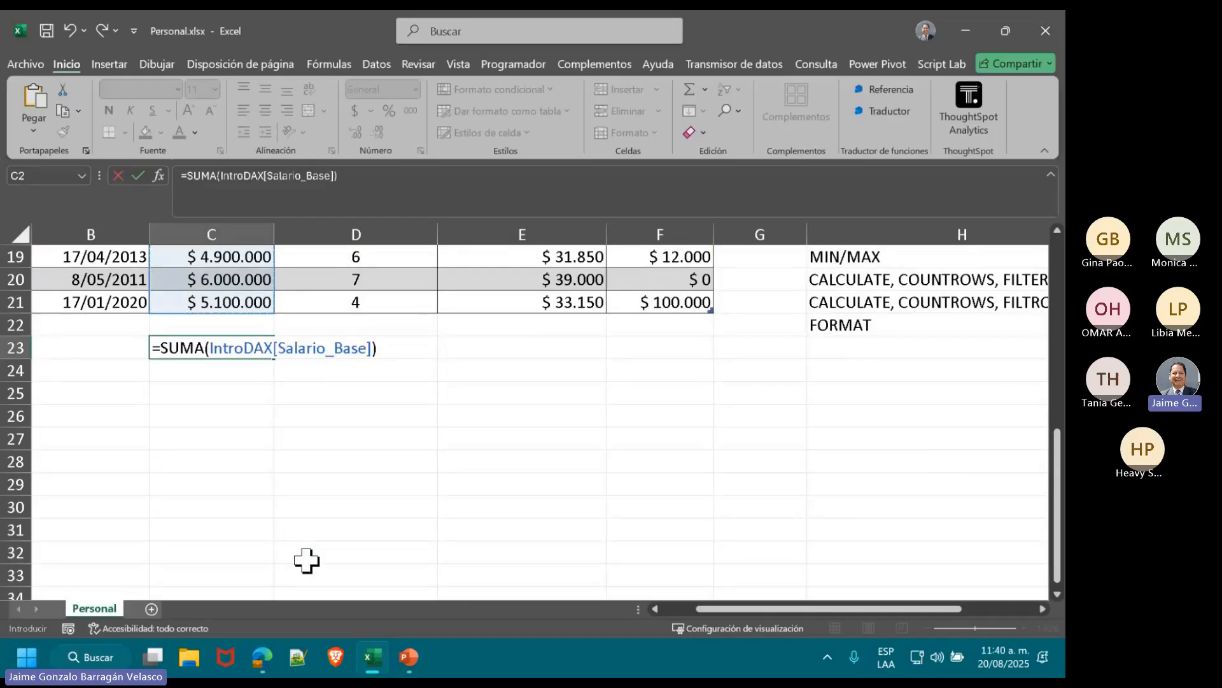
pyautogui.press('Return')
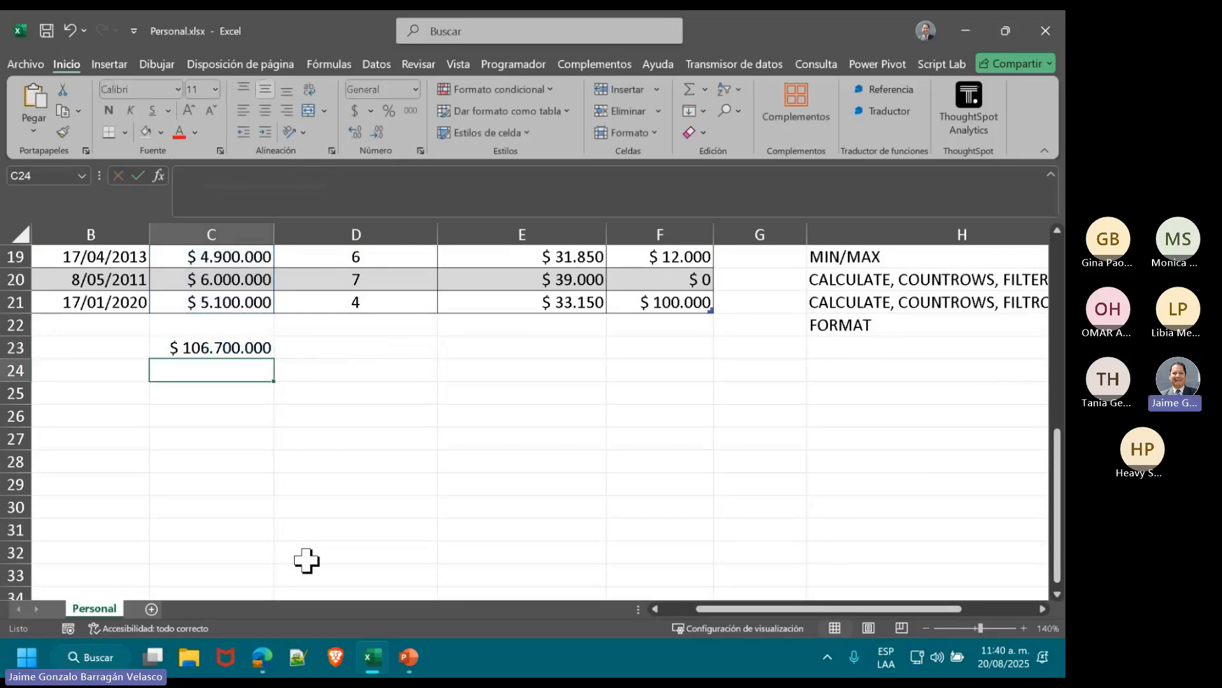
pyautogui.write('SUM(')
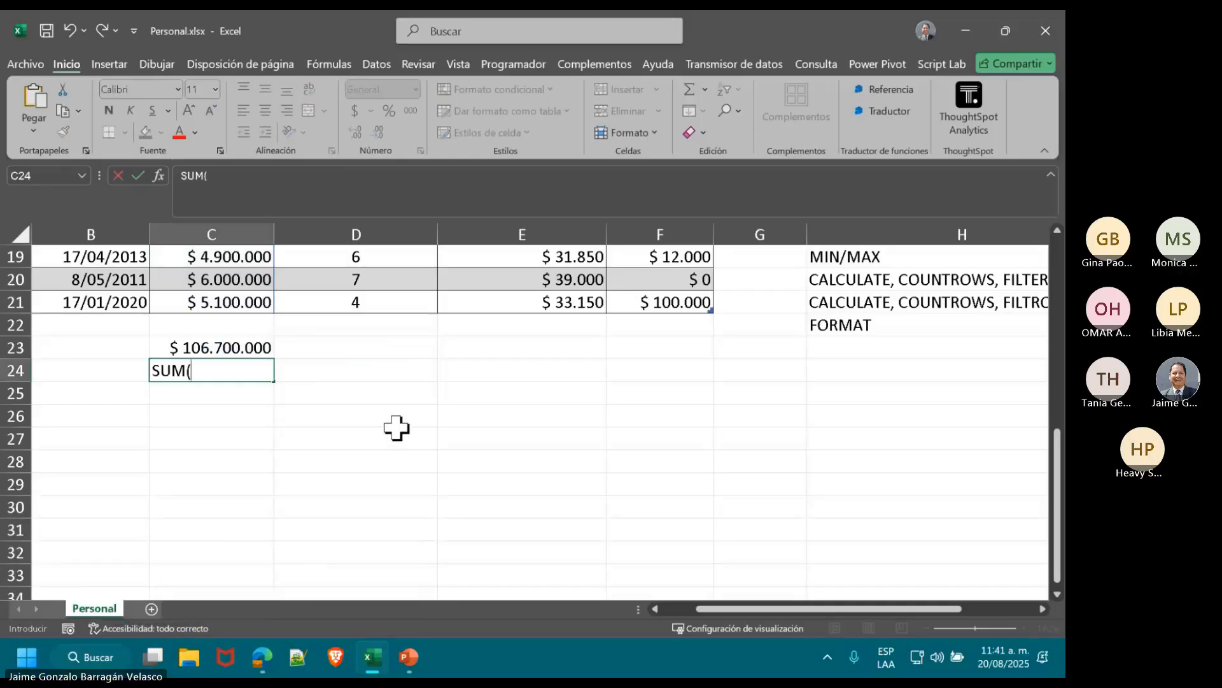
pyautogui.write('TA')
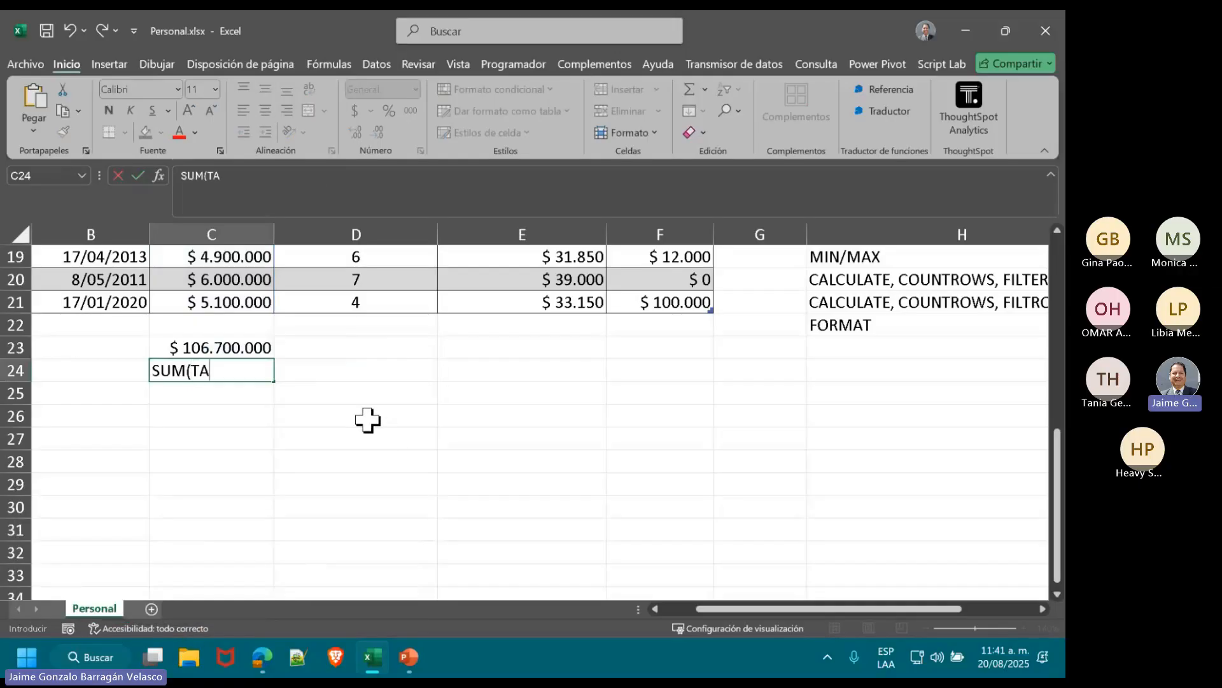
pyautogui.press('BackSpace')
pyautogui.press('BackSpace')
pyautogui.press('BackSpace')
pyautogui.press('BackSpace')
pyautogui.press('BackSpace')
pyautogui.press('BackSpace')
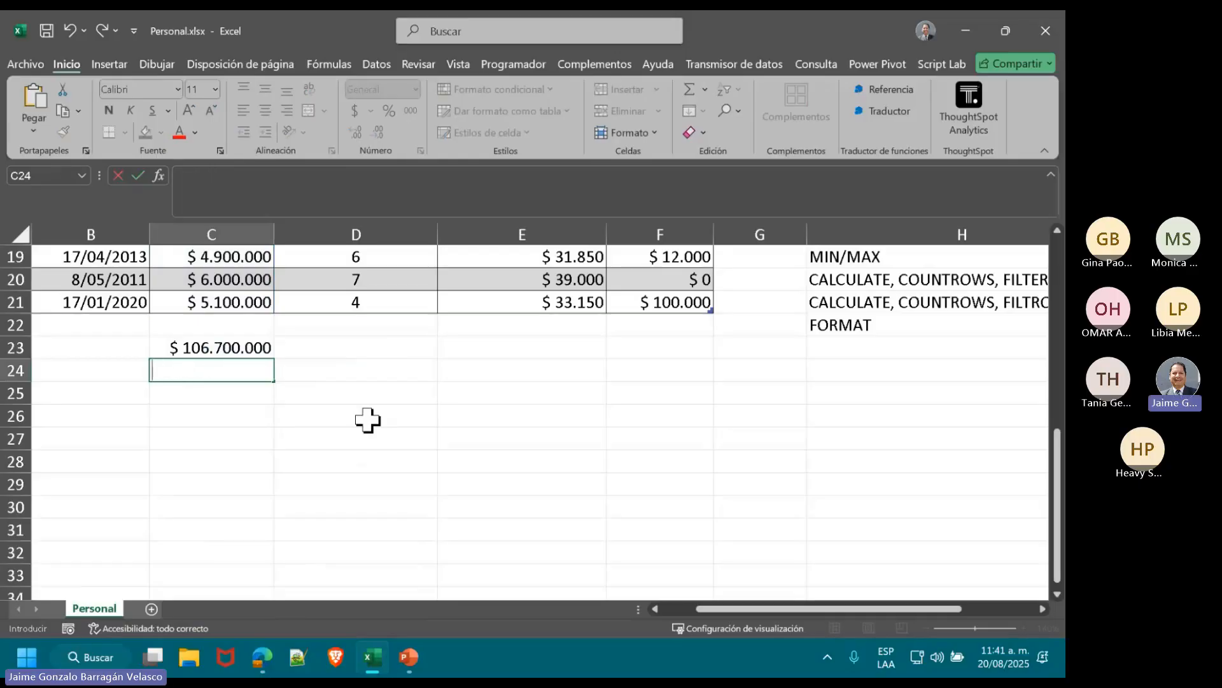
pyautogui.press('Escape')
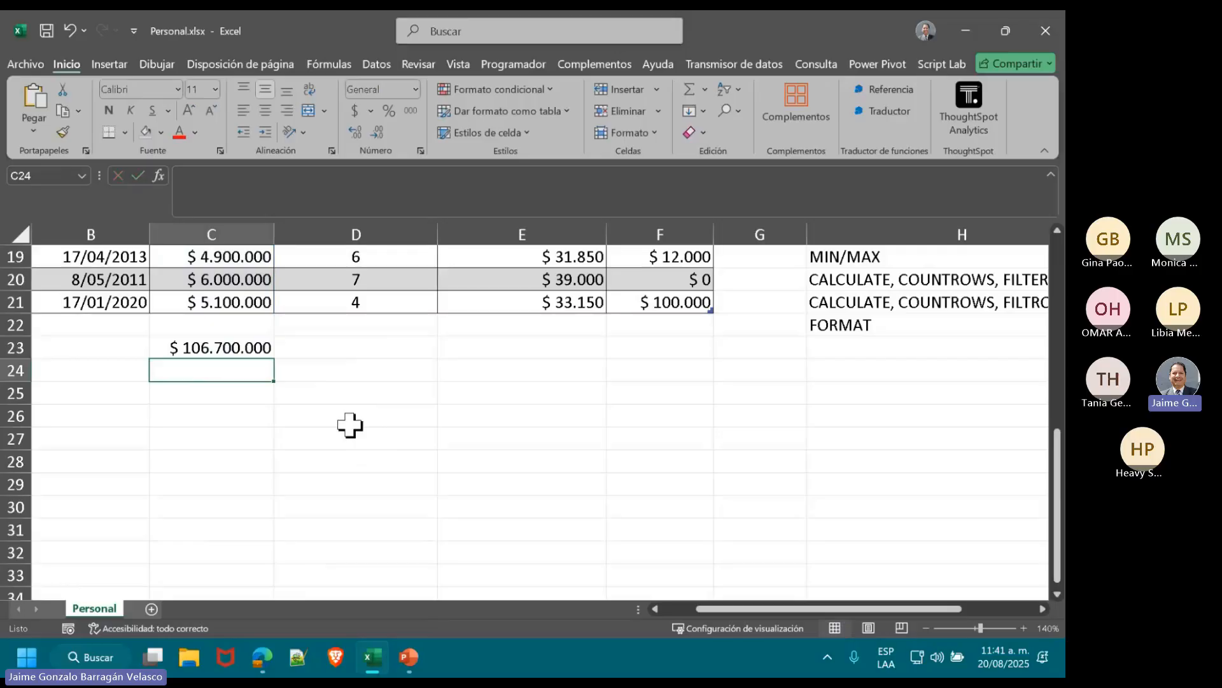
# Step: Copy the formula from C23 into C24 and edit it into the DAX equivalent as plain text: SUM(IntroDAX[Salario_Base])
pyautogui.press('Up')
pyautogui.moveTo(357, 180); pyautogui.dragTo(155, 181)
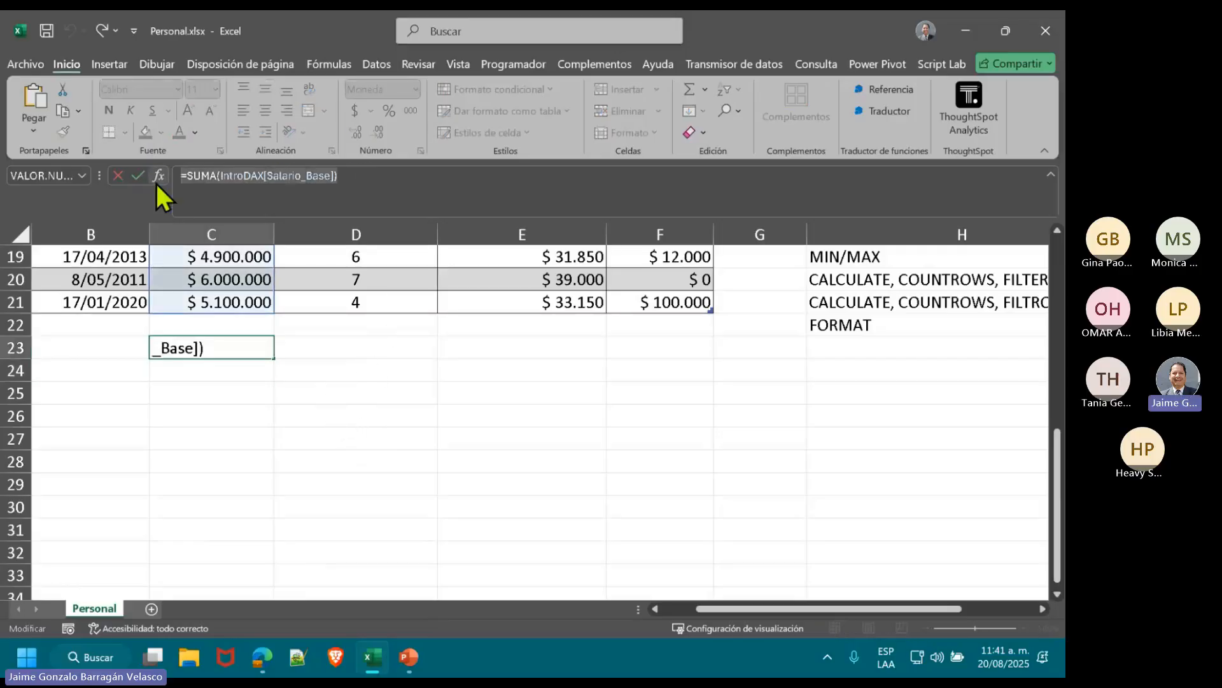
pyautogui.press('Return')
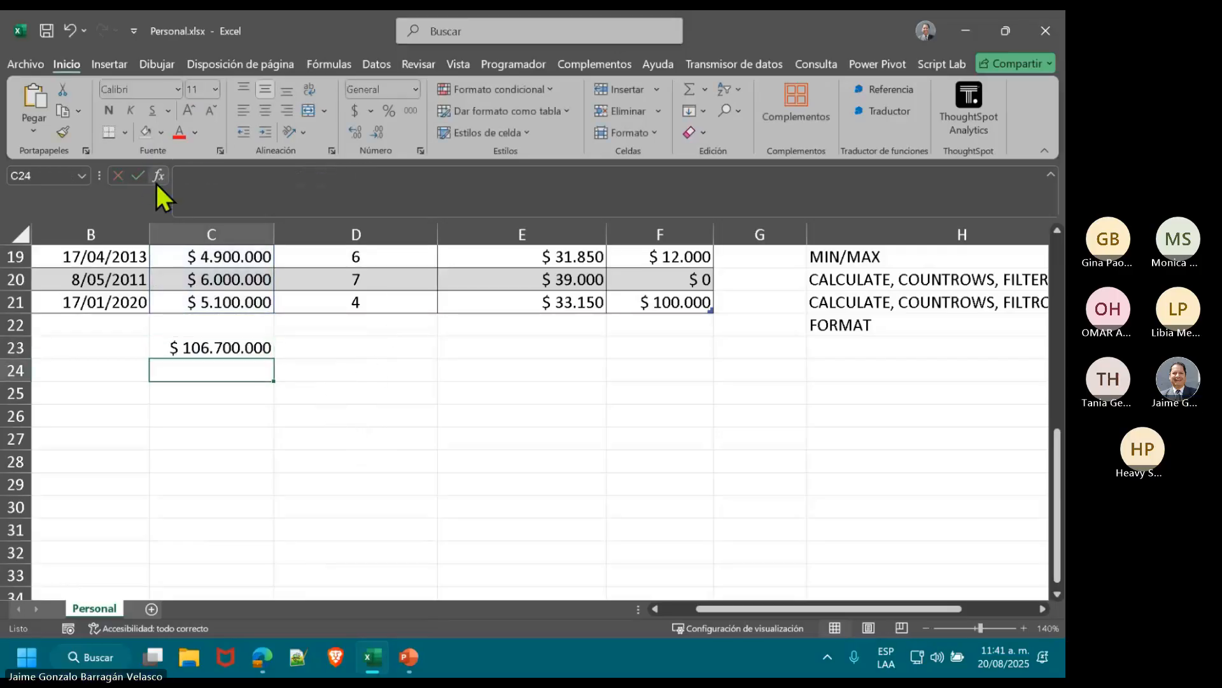
pyautogui.click(190, 180)
pyautogui.hotkey('ctrl', 'v')
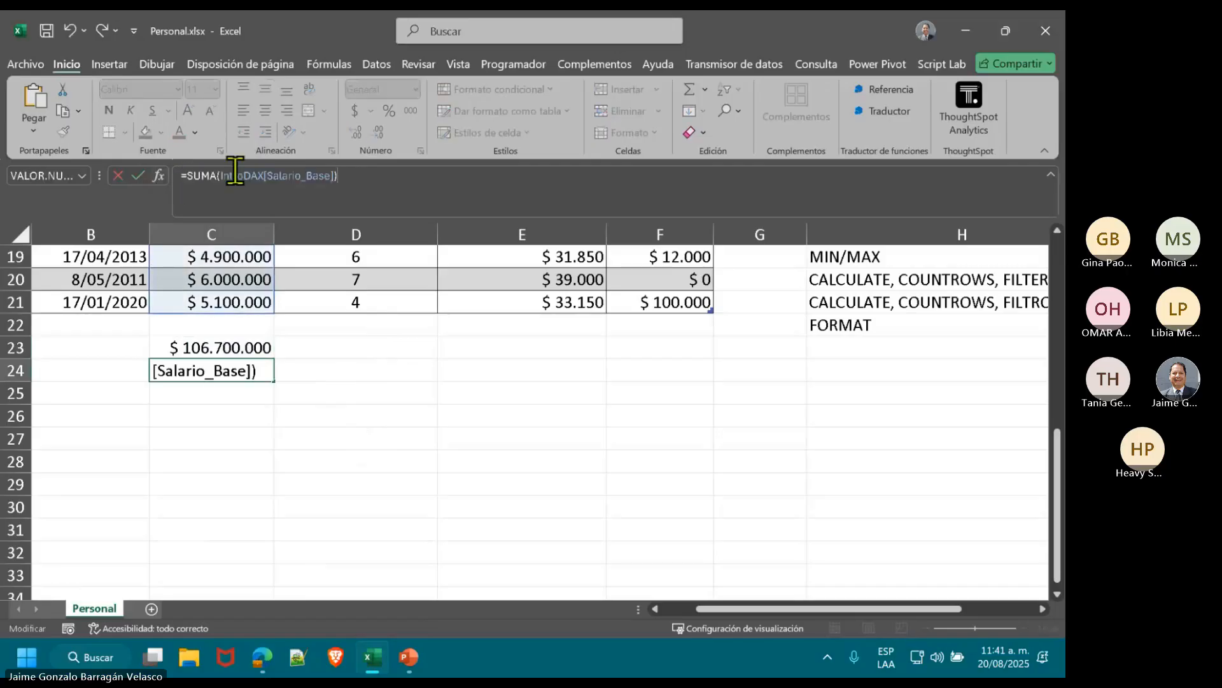
pyautogui.click(235, 175)
pyautogui.press('Home')
pyautogui.press('Delete')
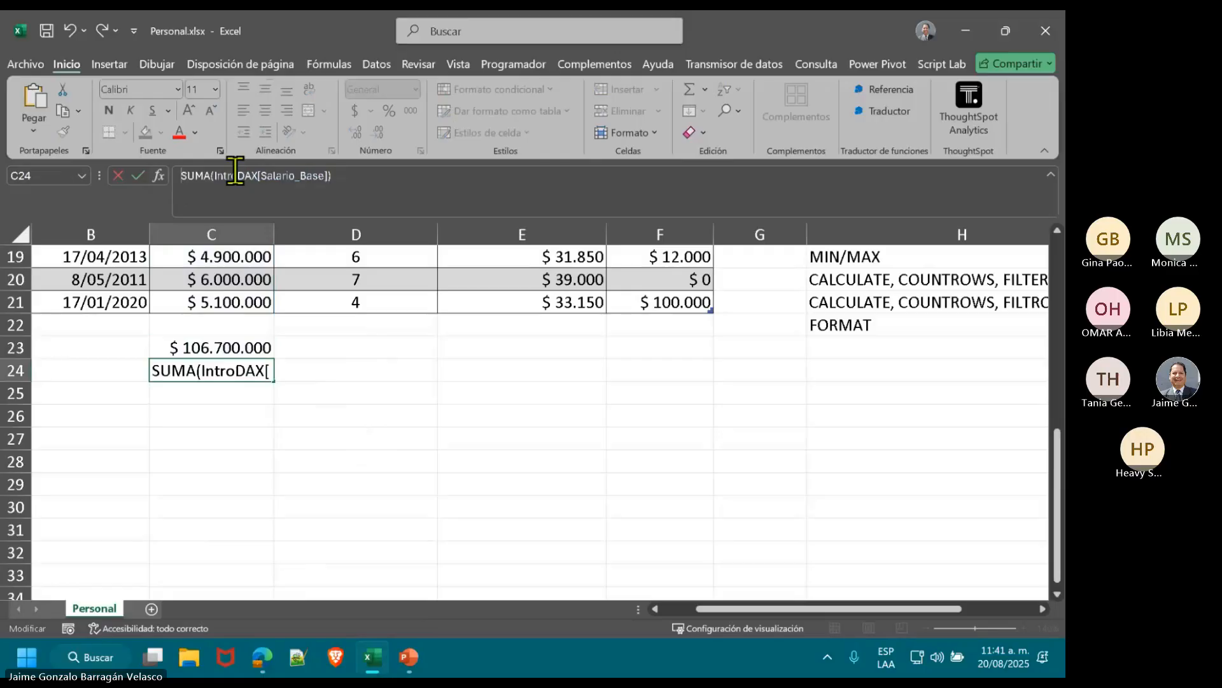
pyautogui.press('Right')
pyautogui.press('Right')
pyautogui.press('Right')
pyautogui.press('Delete')
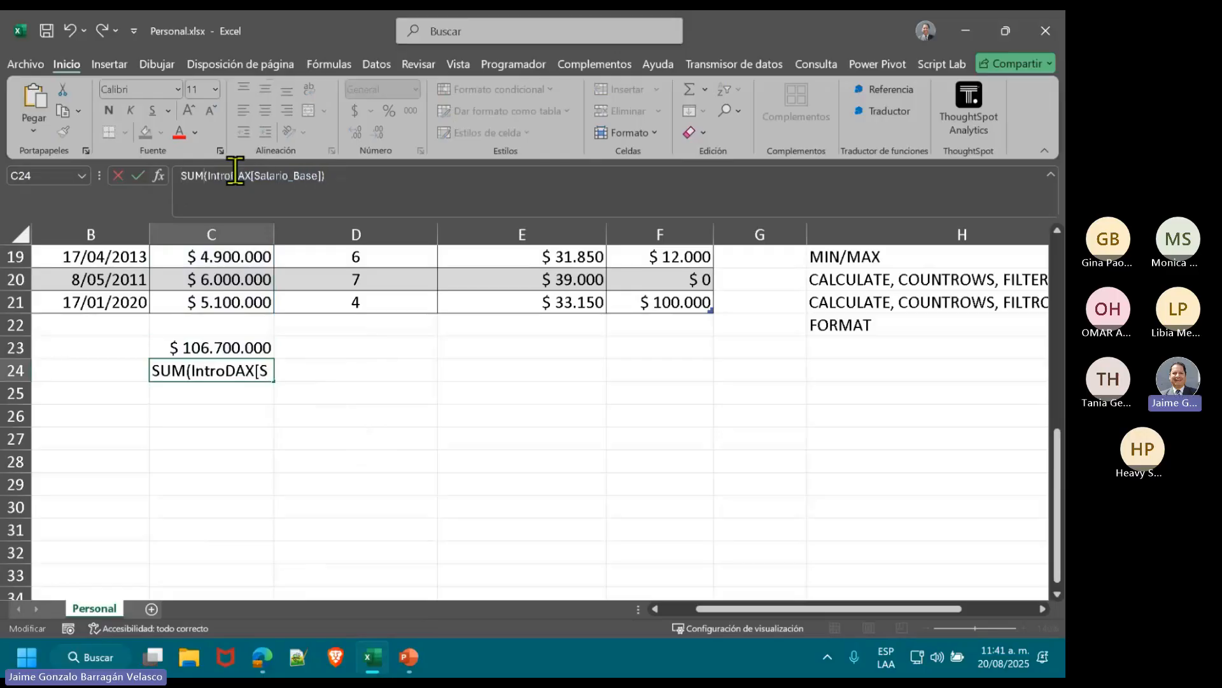
pyautogui.press('Return')
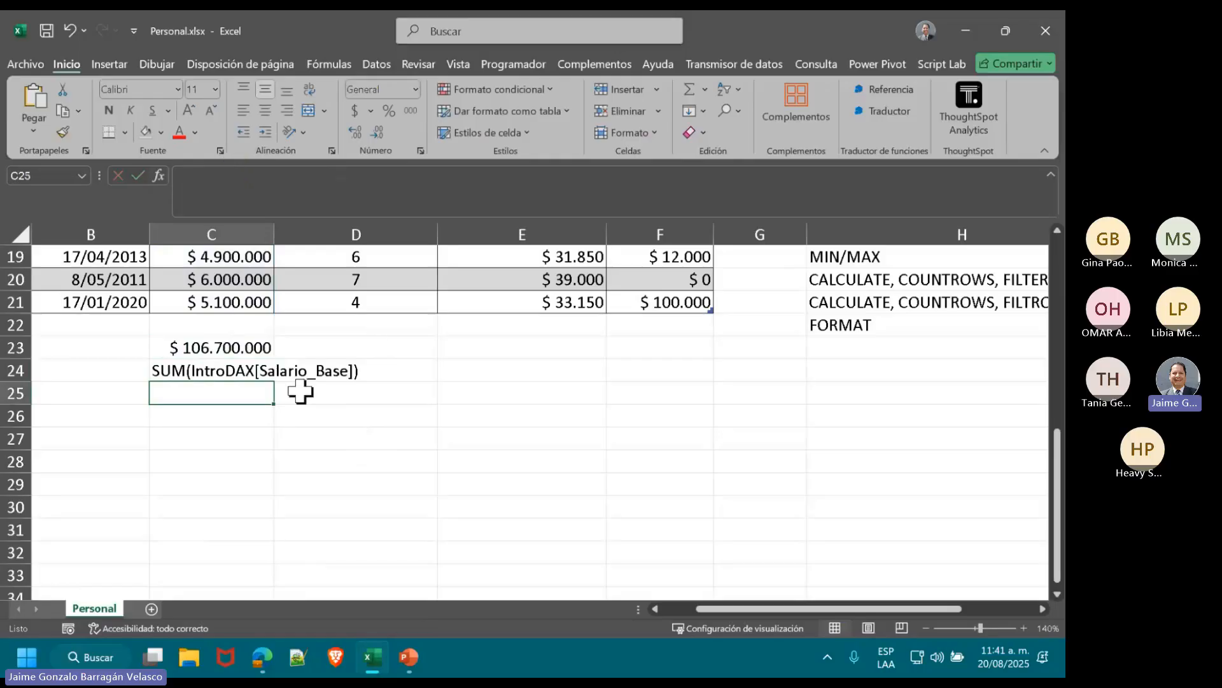
# Step: Display the formula of C23 as text in D23 with the FORMULATEXTO function
pyautogui.click(340, 345)
pyautogui.write('=')
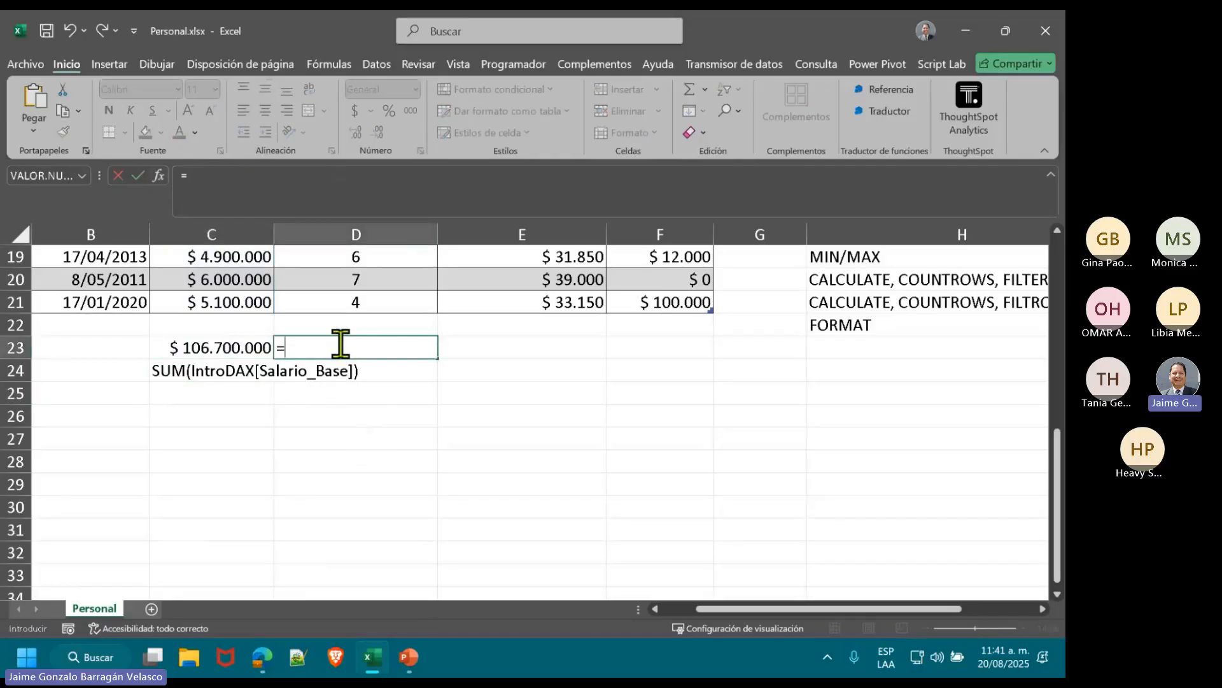
pyautogui.write('FO')
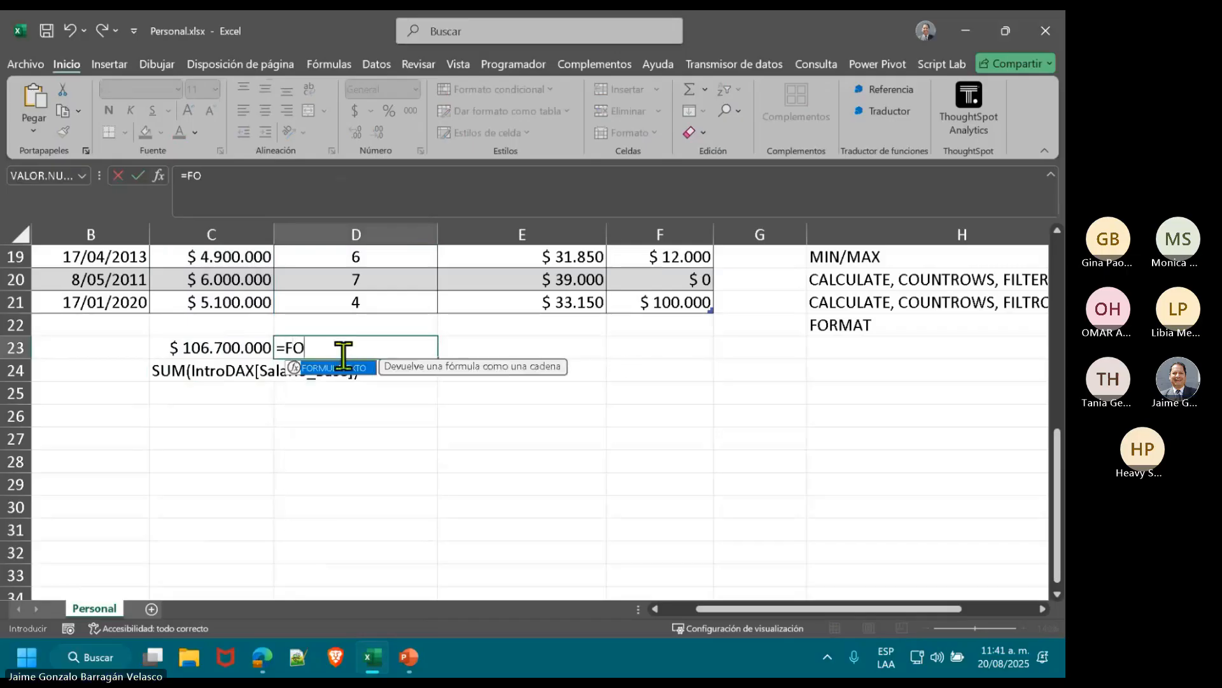
pyautogui.doubleClick(337, 367)
pyautogui.click(248, 349)
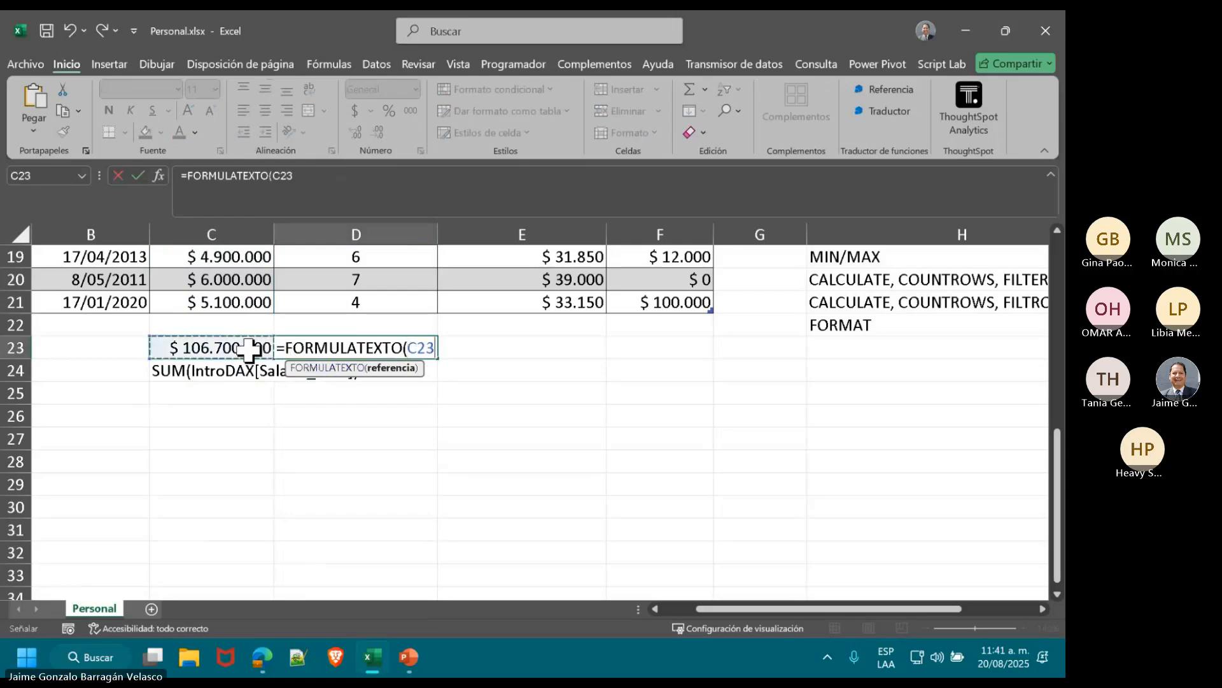
pyautogui.press('Return')
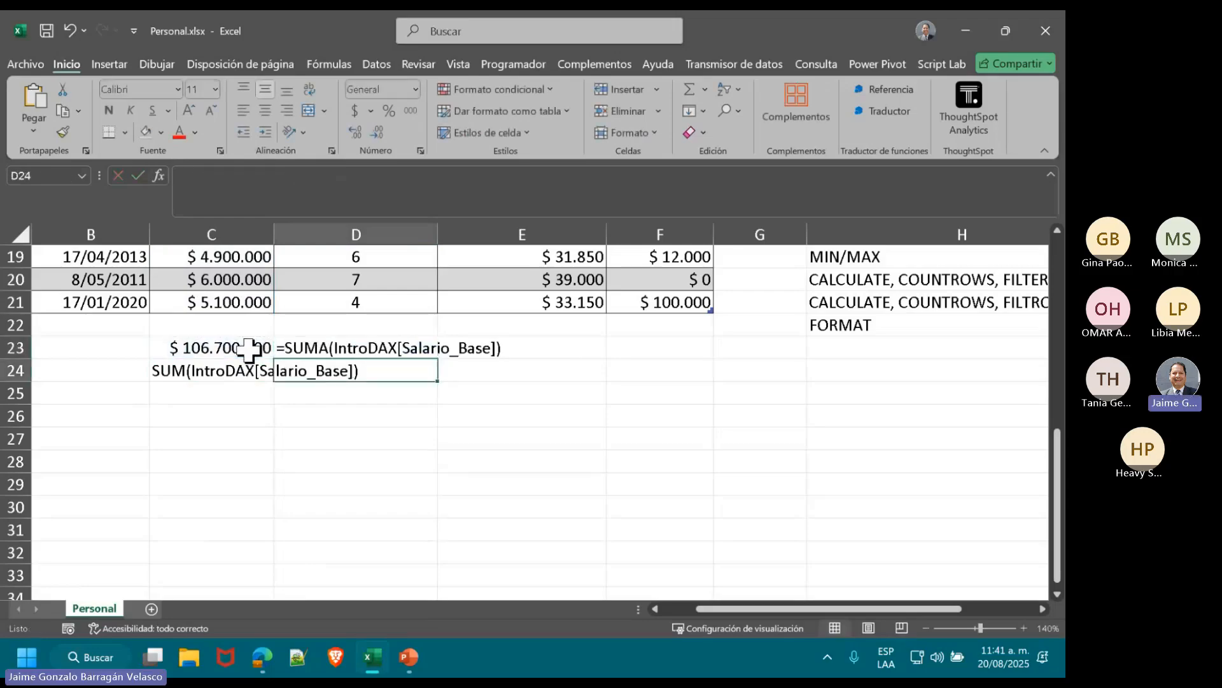
# Step: Move the DAX text SUM(IntroDAX[Salario_Base]) from C24 to D24
pyautogui.hotkey('ctrl', 'c')
pyautogui.press('Right')
pyautogui.press('Escape')
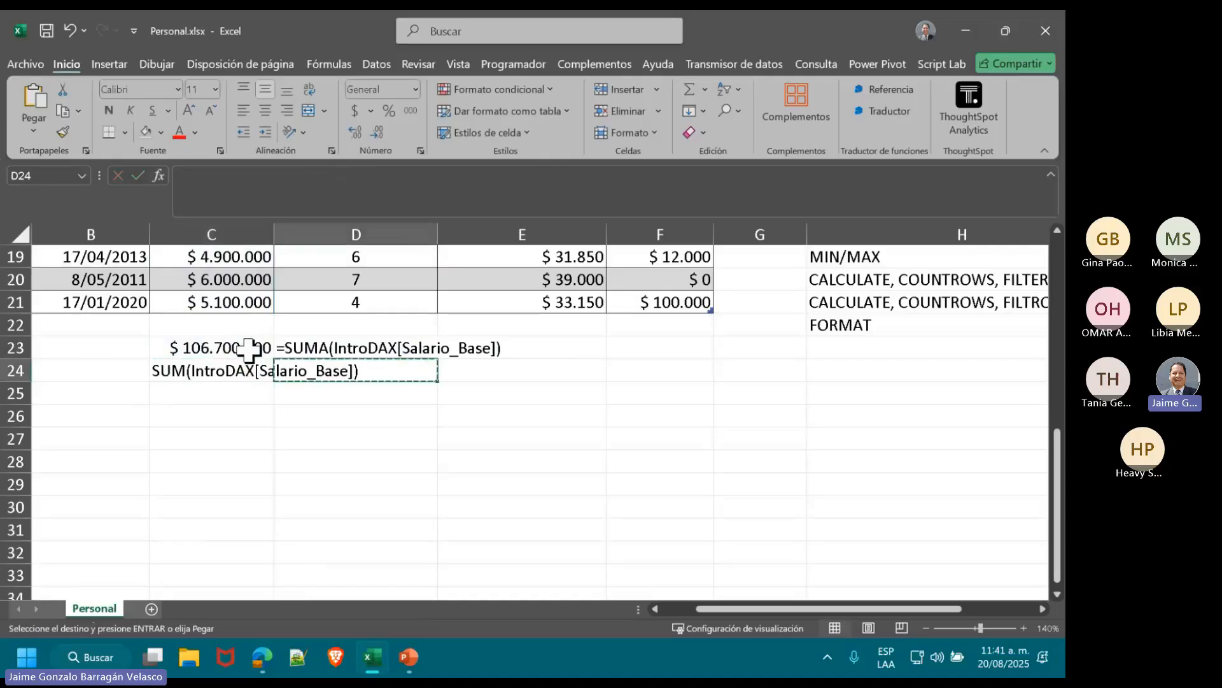
pyautogui.hotkey('ctrl', 'c')
pyautogui.press('Left')
pyautogui.press('Right')
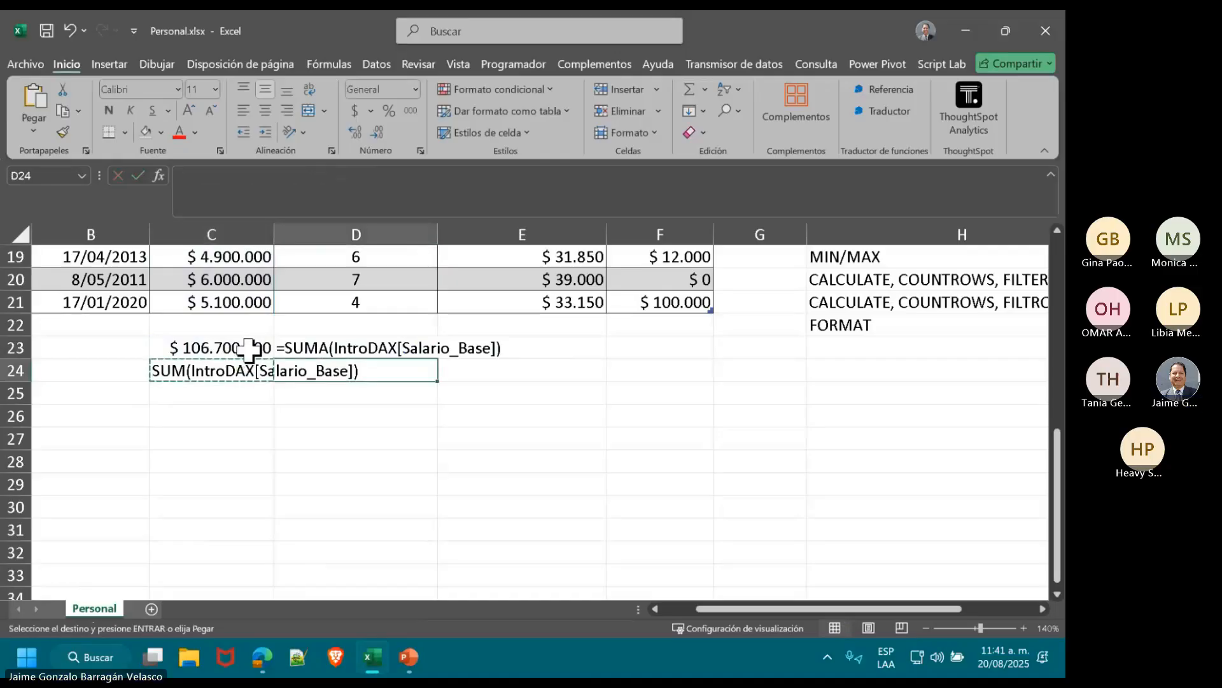
pyautogui.hotkey('ctrl', 'v')
pyautogui.click(384, 435)
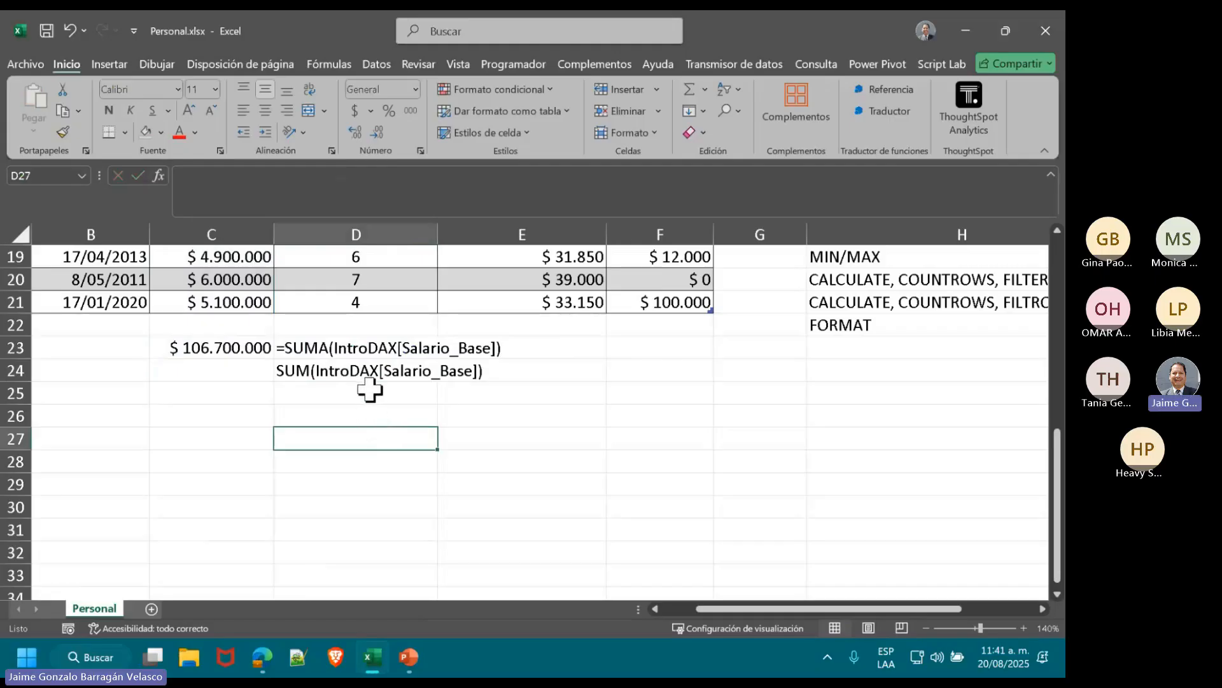
# Step: Total the quantity of extra hours in C26 with =SUMA(IntroDAX[Horas_extras_Cant])
pyautogui.scroll(6, 775, 371)
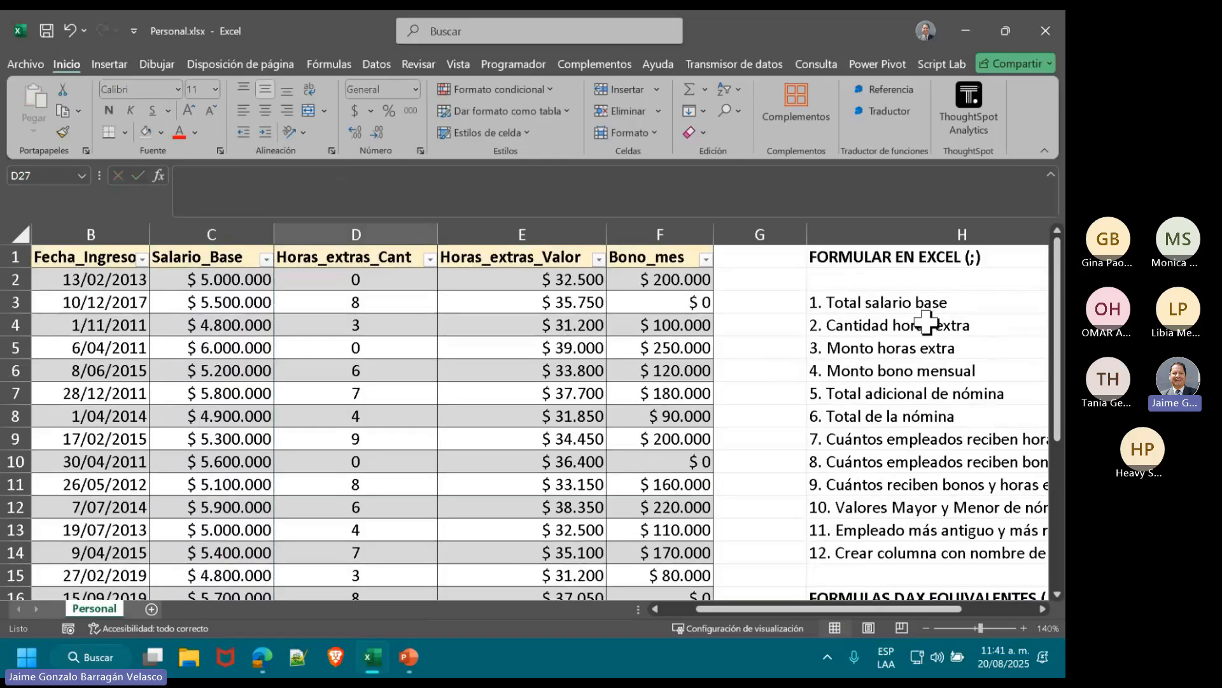
pyautogui.scroll(-3, 926, 326)
pyautogui.scroll(-4, 926, 326)
pyautogui.scroll(2, 933, 322)
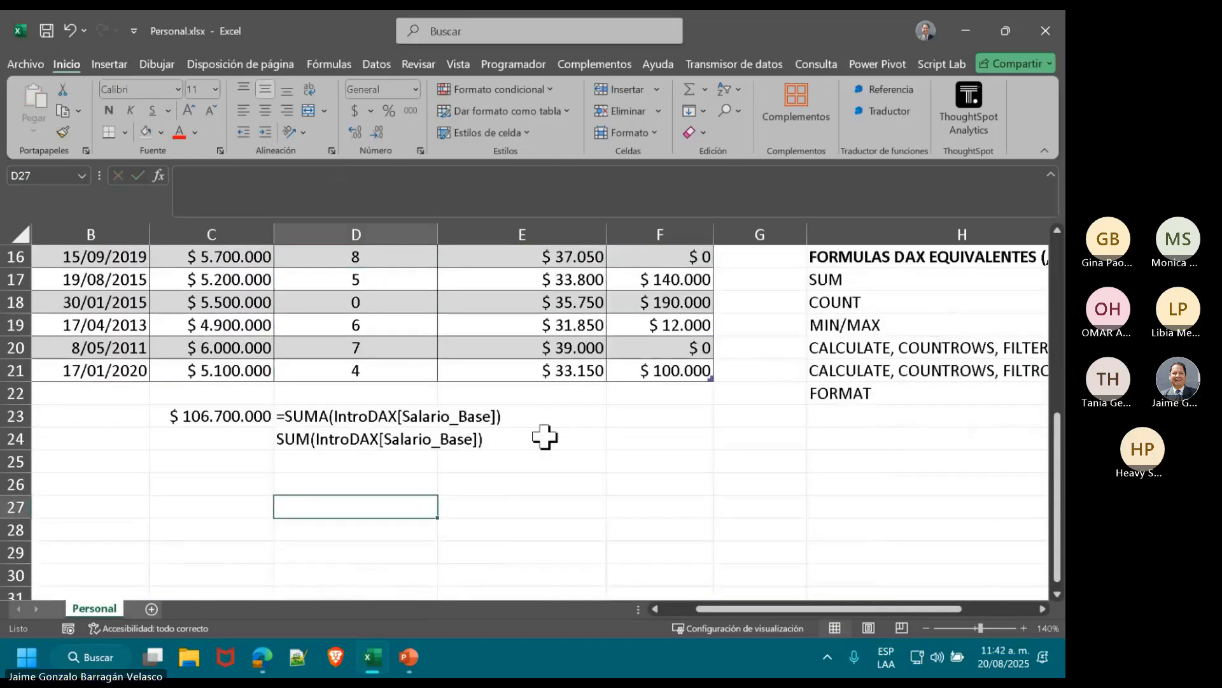
pyautogui.click(213, 482)
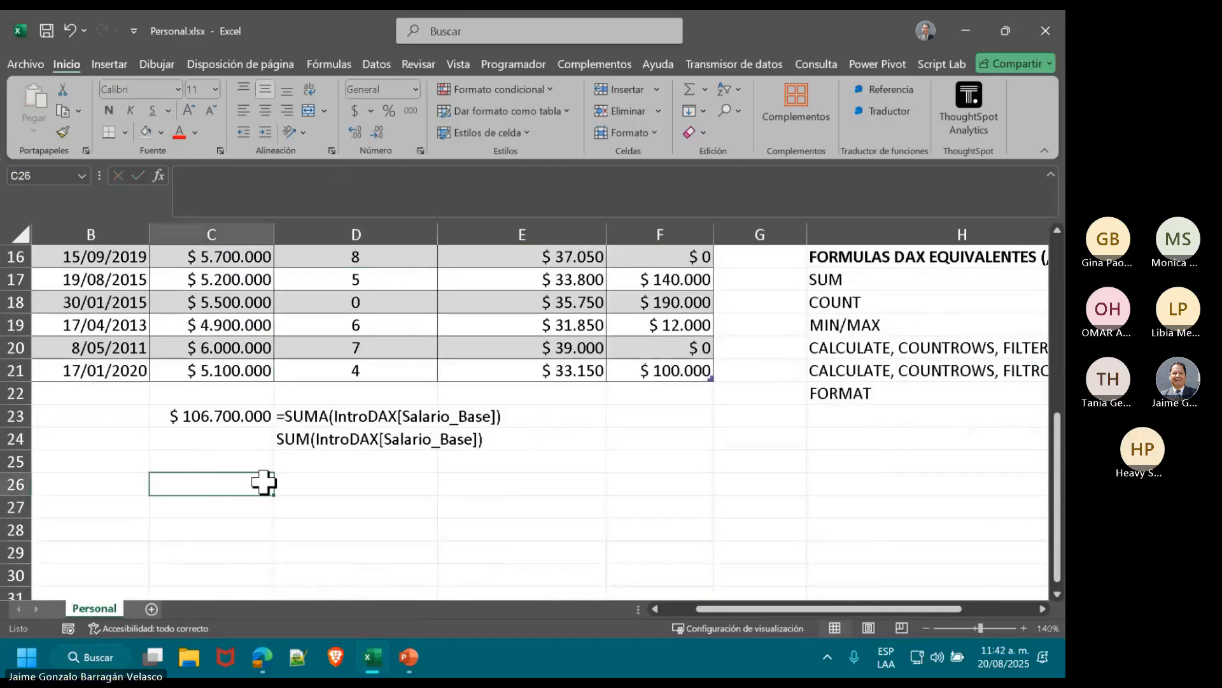
pyautogui.write('=SU')
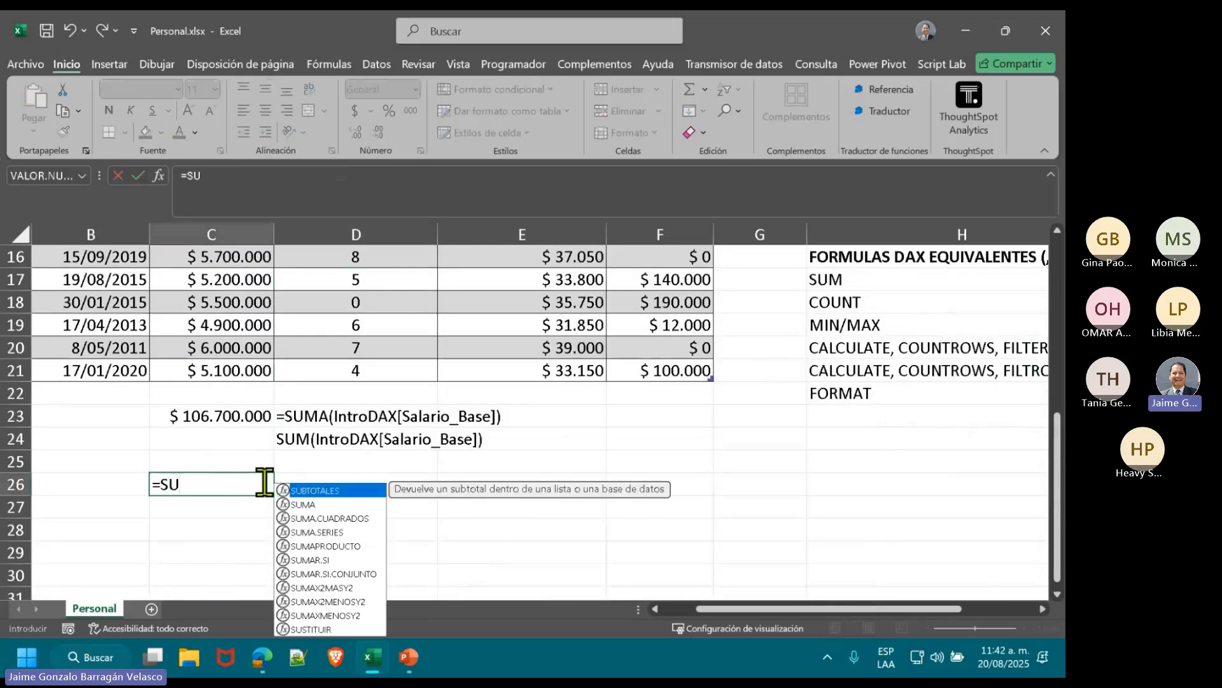
pyautogui.write('M')
pyautogui.doubleClick(305, 492)
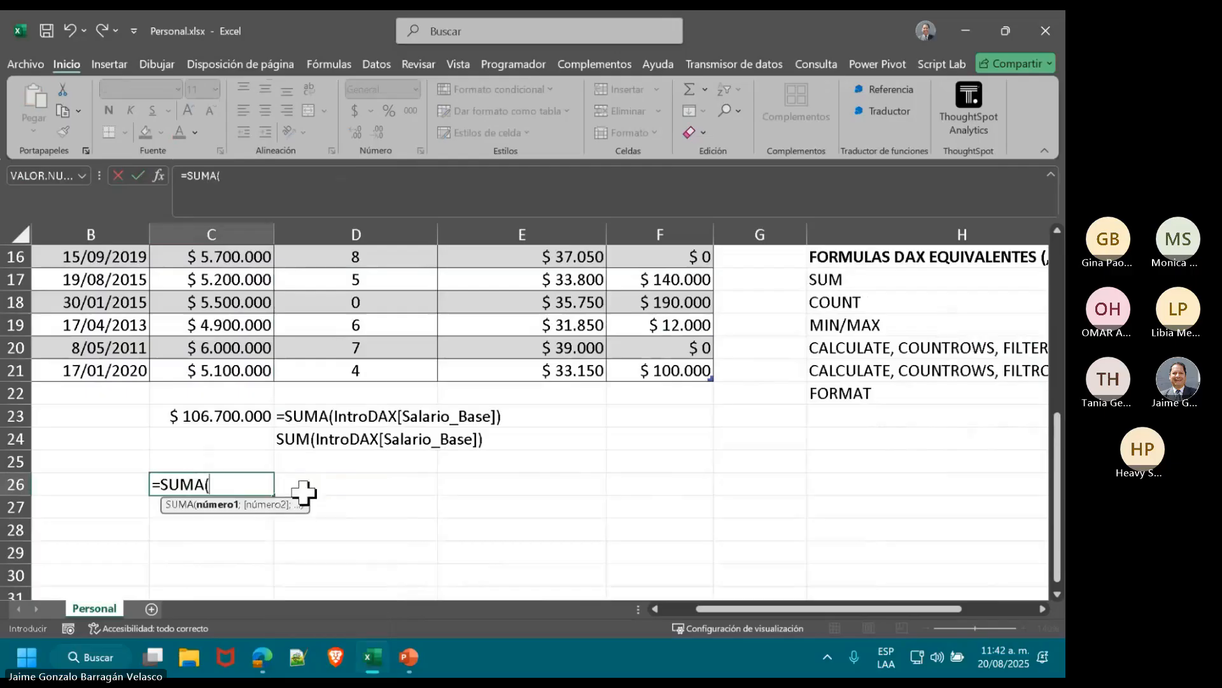
pyautogui.scroll(5, 330, 436)
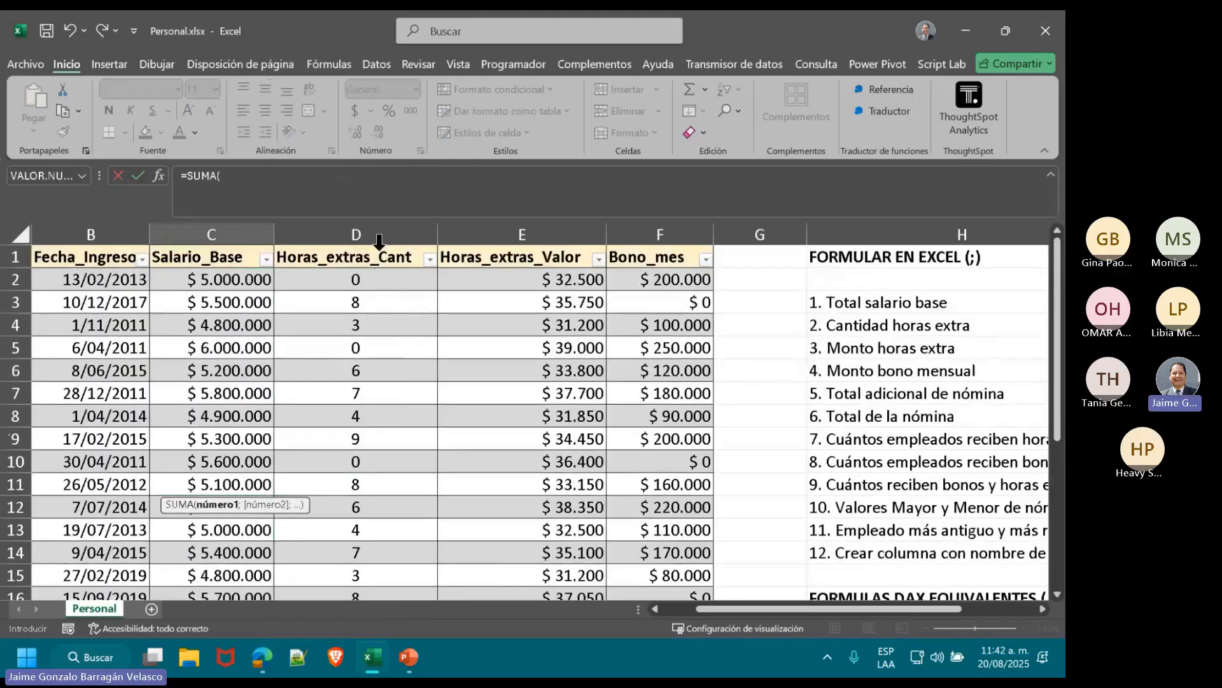
pyautogui.click(380, 241)
pyautogui.scroll(-8, 402, 319)
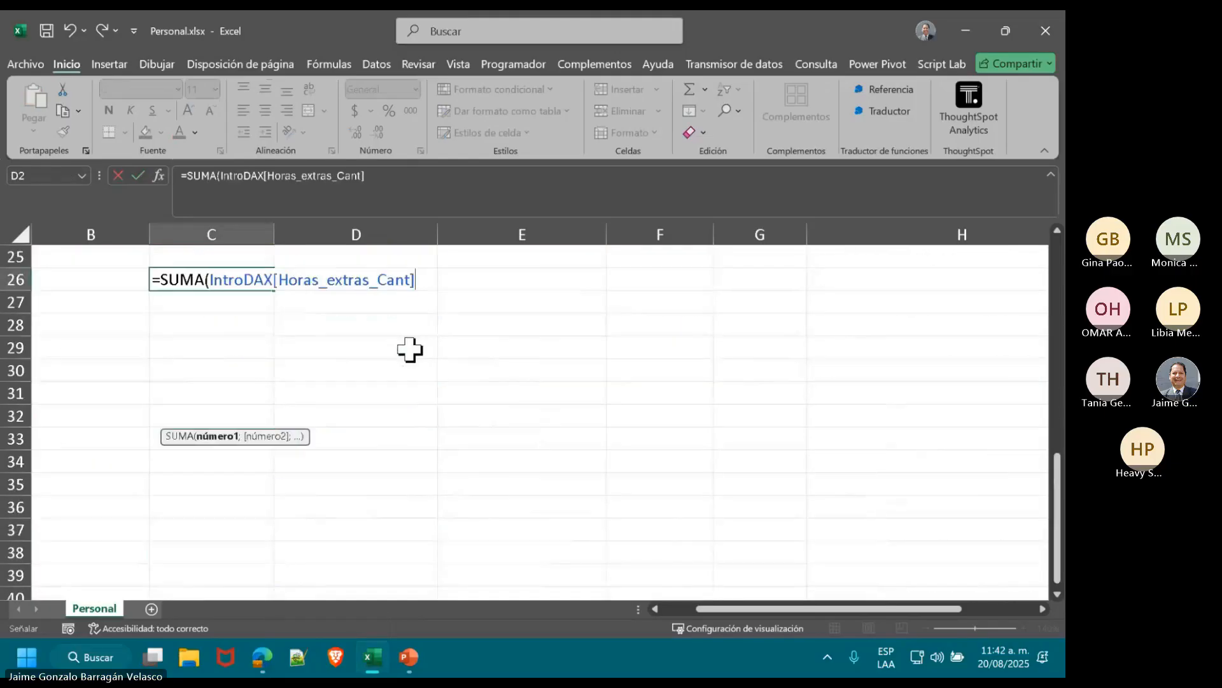
pyautogui.scroll(1, 407, 347)
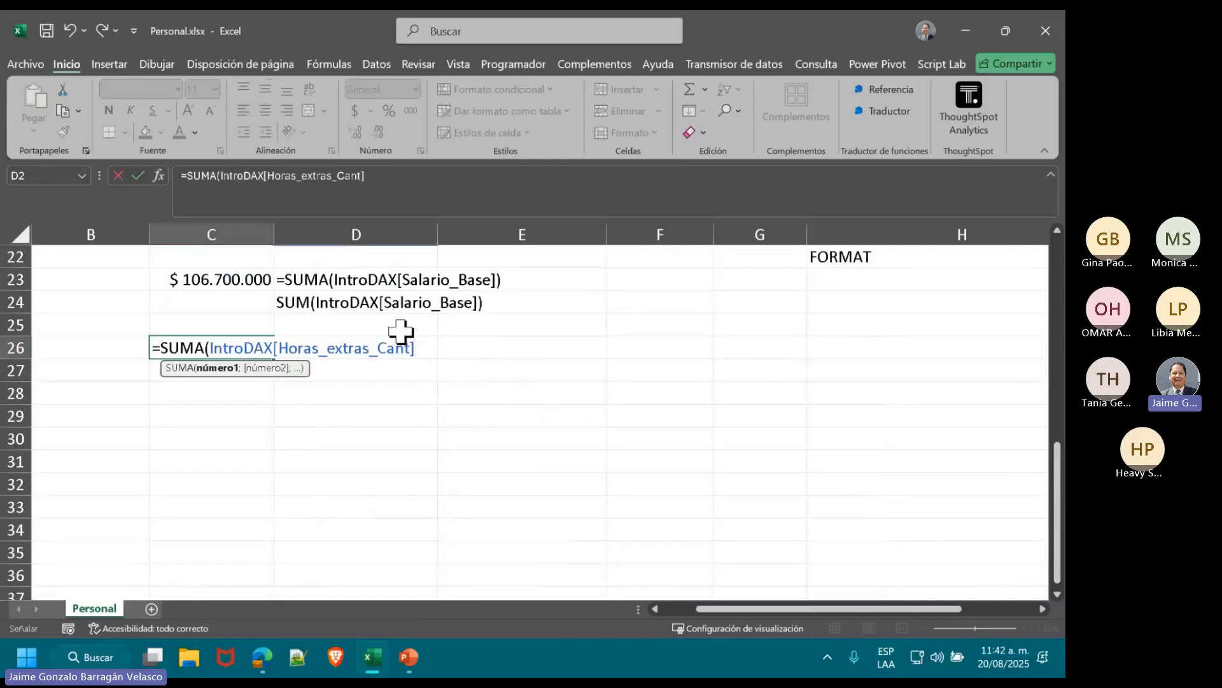
pyautogui.press('Return')
pyautogui.press('Up')
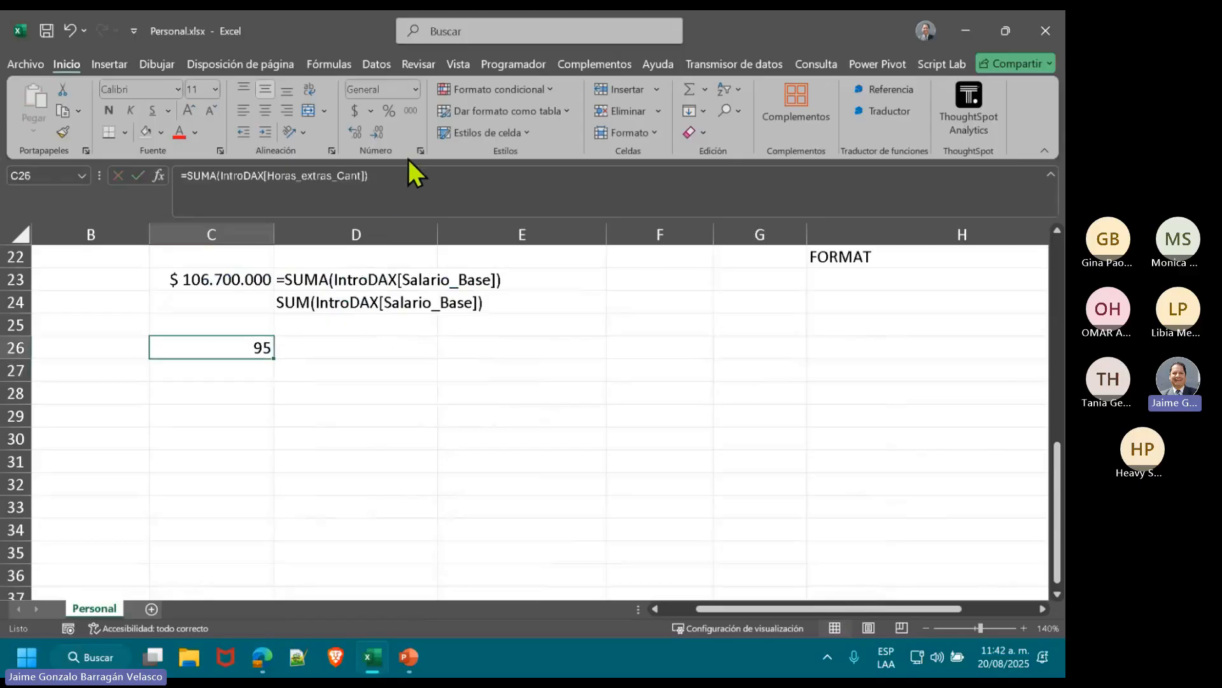
# Step: Copy the FORMULATEXTO formula from D23 to D26 to show the extra-hours formula as text
pyautogui.click(383, 285)
pyautogui.moveTo(383, 284)
pyautogui.mouseDown()
pyautogui.moveTo(391, 300)
pyautogui.moveTo(376, 280)
pyautogui.mouseUp()
pyautogui.hotkey('ctrl', 'c')
pyautogui.press('Down')
pyautogui.press('Down')
pyautogui.press('Down')
pyautogui.hotkey('ctrl', 'v')
# Step: Copy the text of the extra-hours formula in C26 and paste it into D27
pyautogui.press('Down')
pyautogui.press('Up')
pyautogui.press('Left')
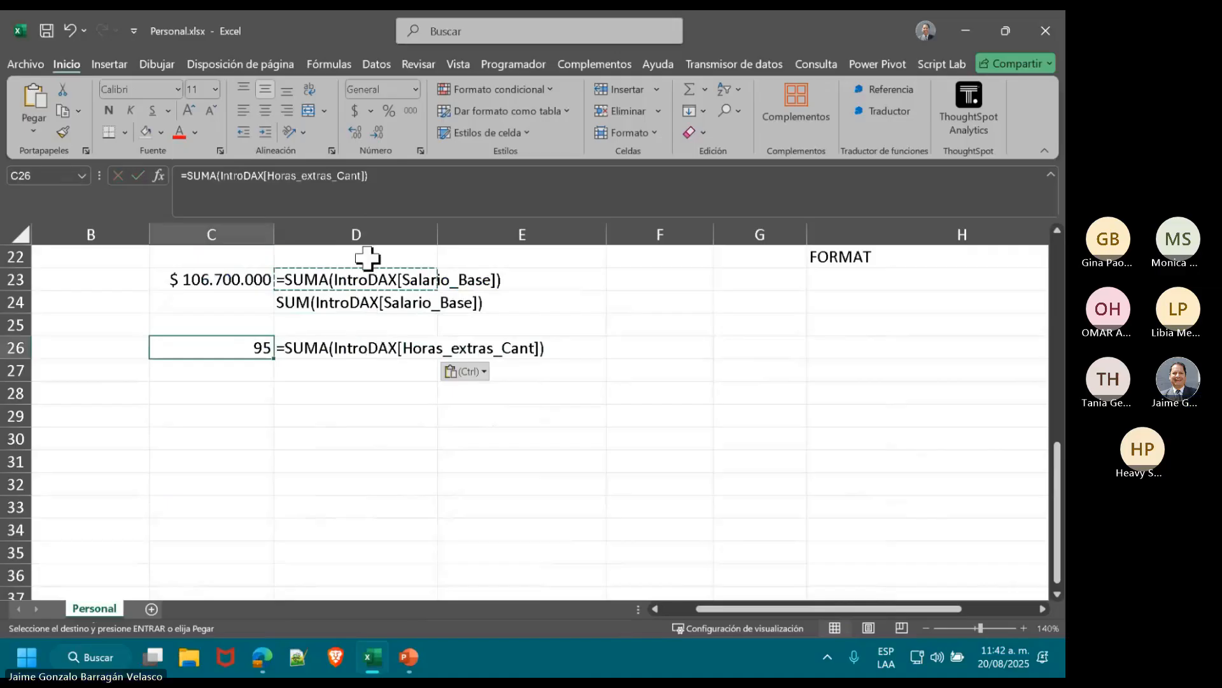
pyautogui.moveTo(382, 176); pyautogui.dragTo(80, 173)
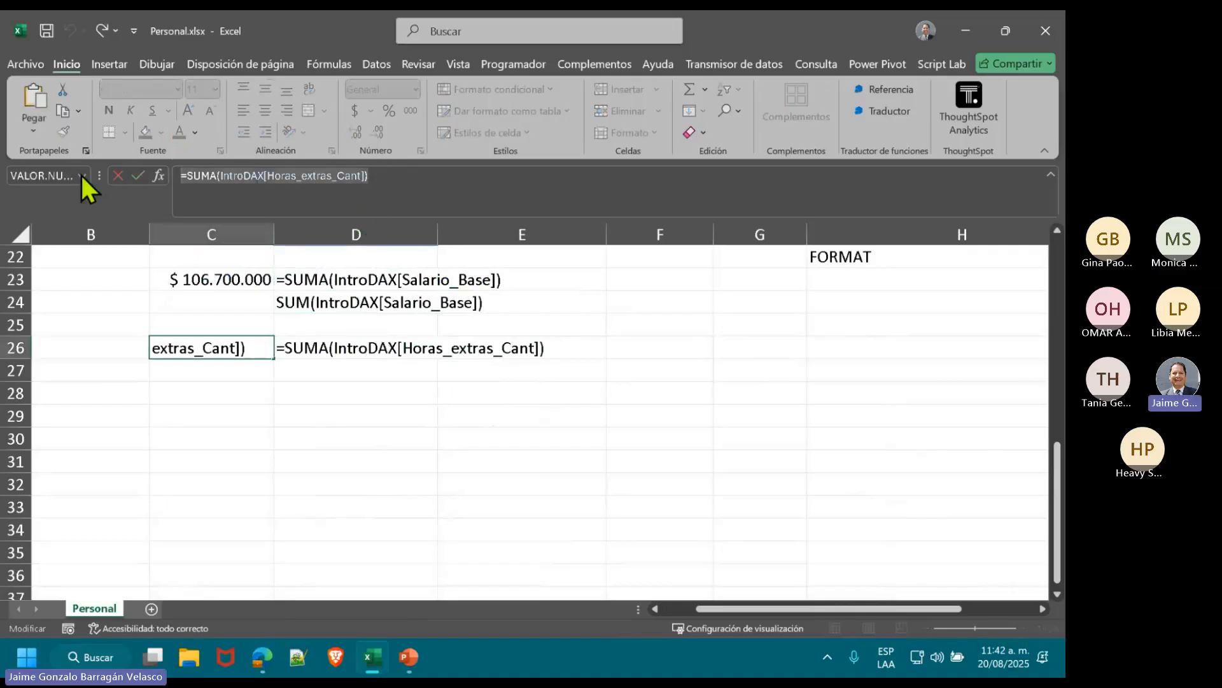
pyautogui.press('Tab')
pyautogui.press('Down')
pyautogui.hotkey('ctrl', 'v')
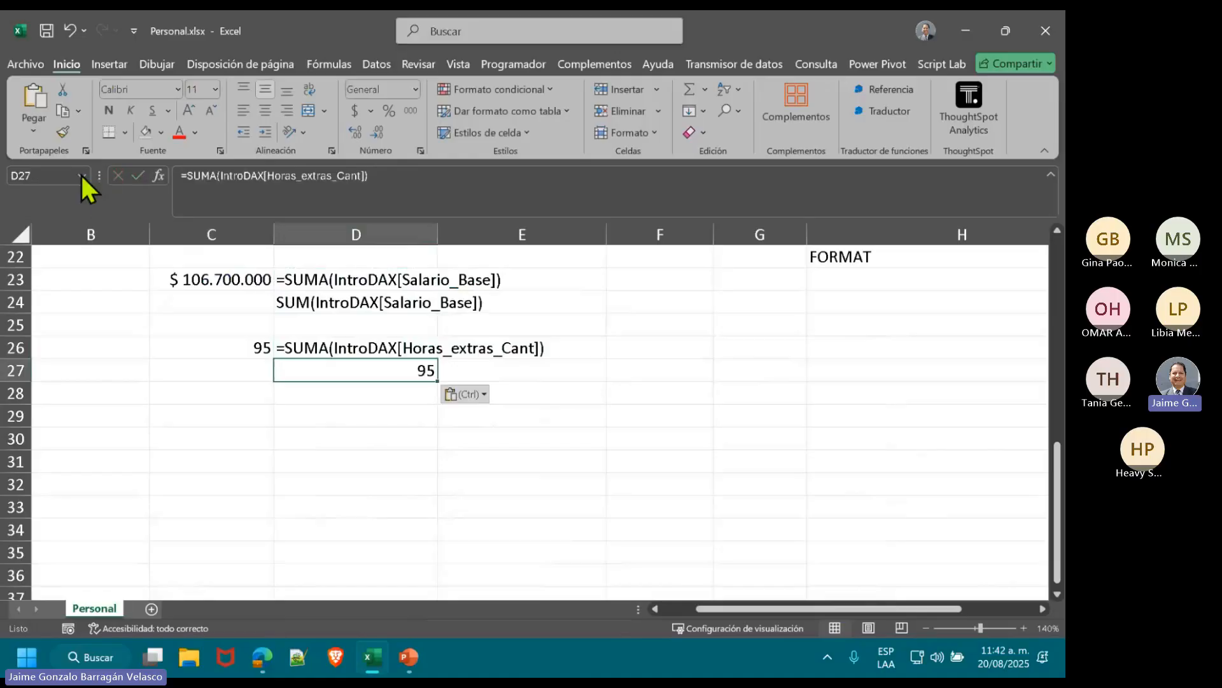
# Step: Convert the pasted formula in D27 into the DAX text SUM(IntroDAX[Horas_extras_Cant])
pyautogui.click(185, 176)
pyautogui.press('BackSpace')
pyautogui.click(213, 175)
pyautogui.press('BackSpace')
pyautogui.press('Return')
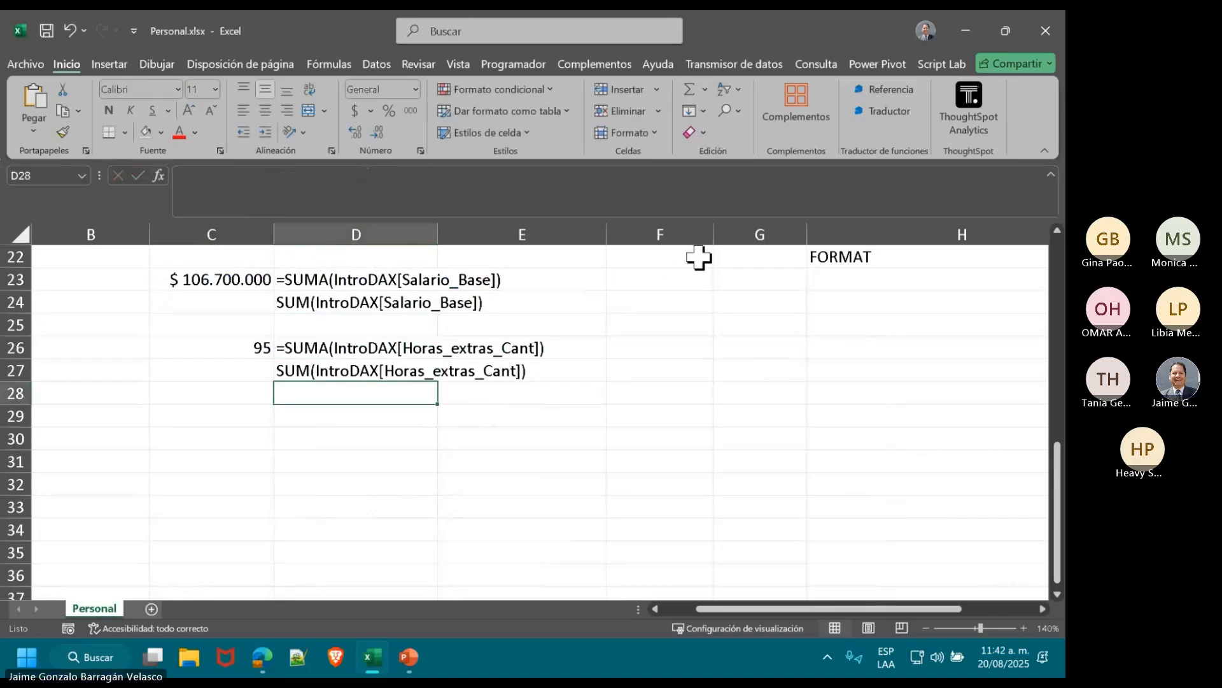
# Step: Calculate the extra-hours amount in C29 with =SUMAPRODUCTO(IntroDAX[Horas_extras_Cant];IntroDAX[Horas_extras_Valor])
pyautogui.scroll(7, 754, 322)
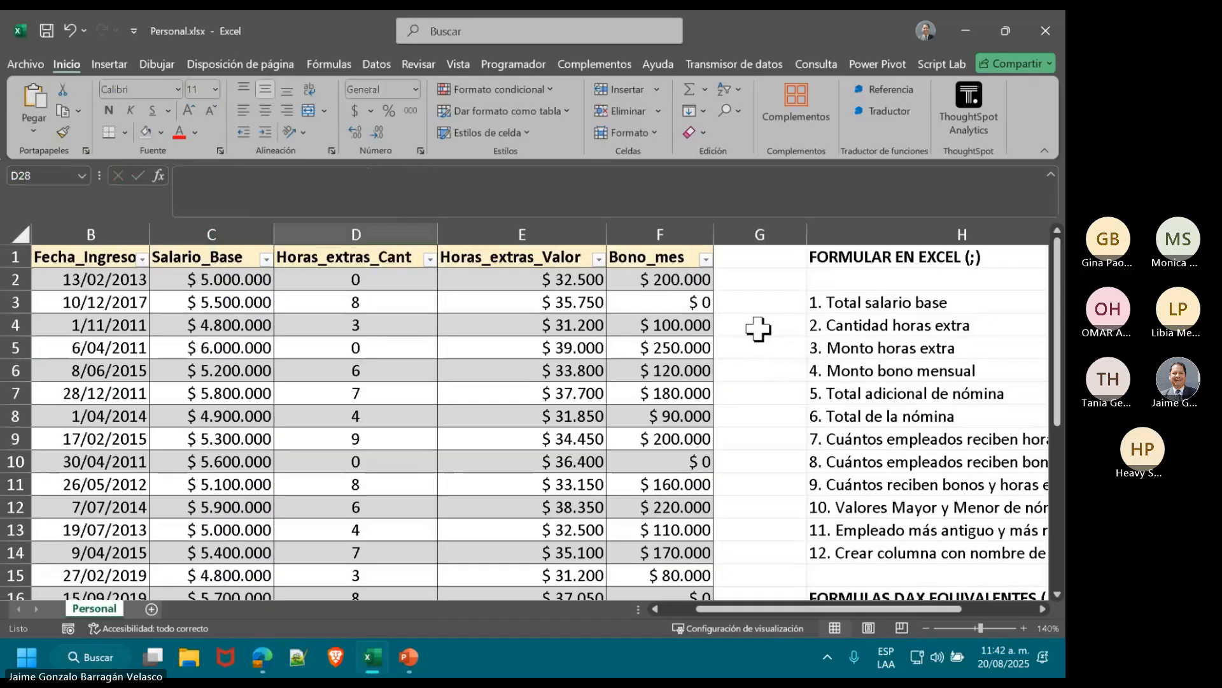
pyautogui.scroll(-6, 749, 330)
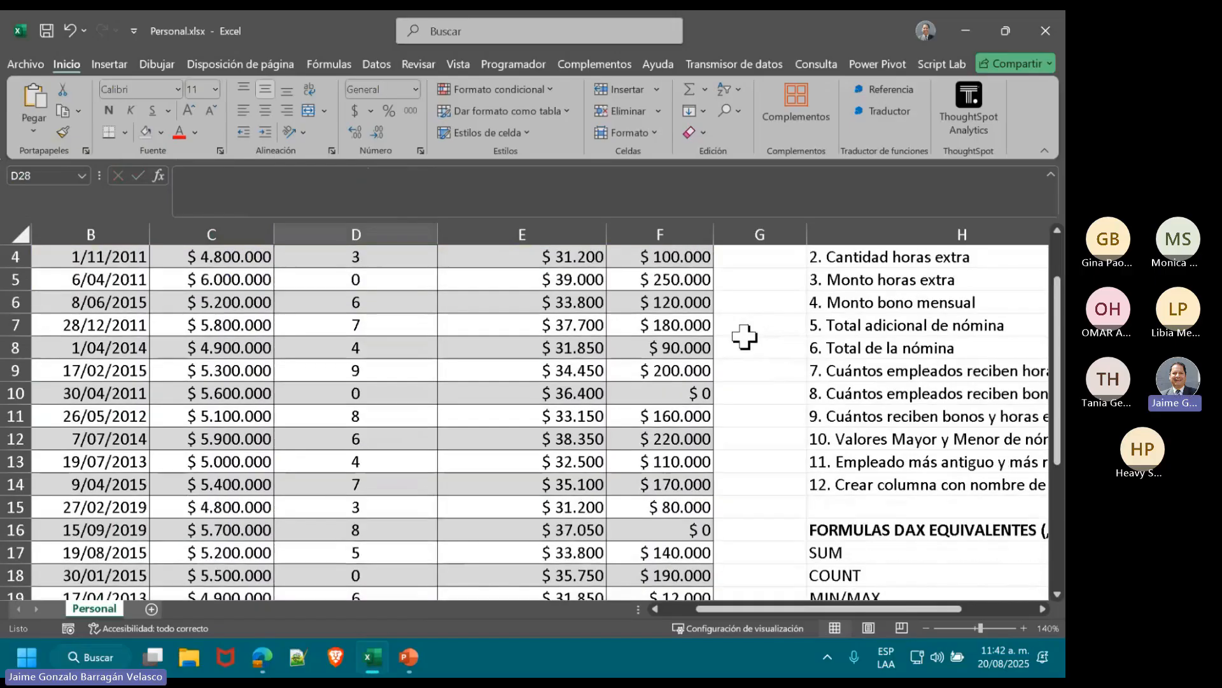
pyautogui.click(227, 484)
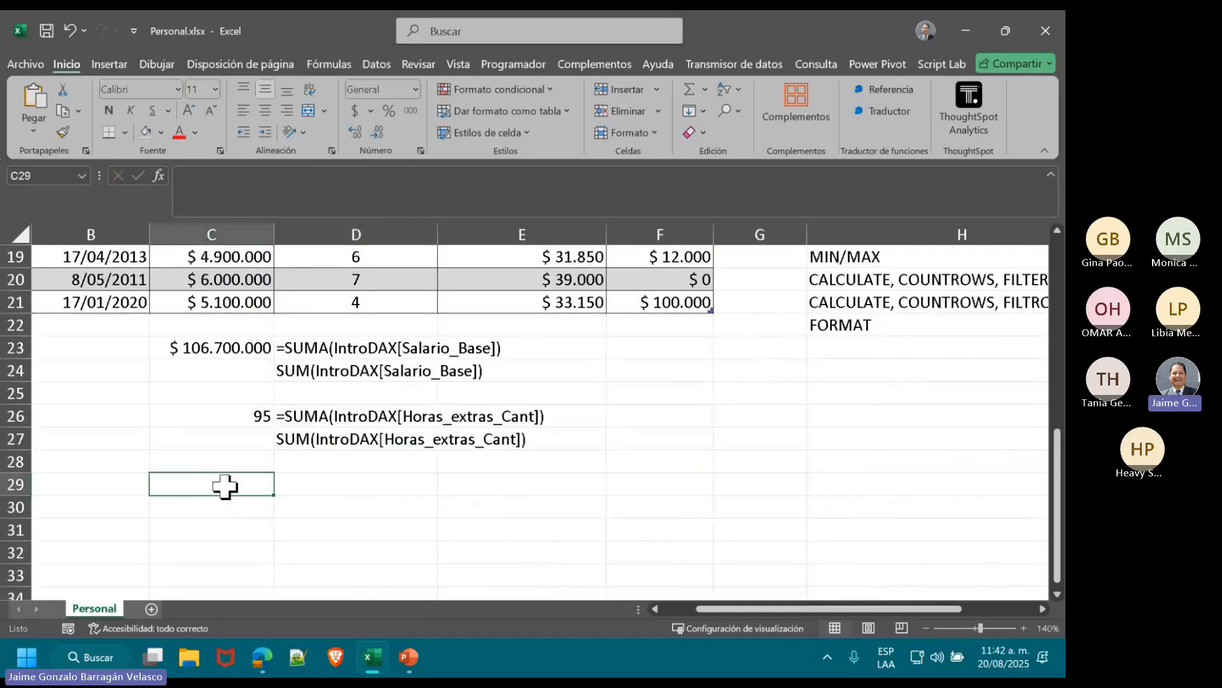
pyautogui.write('=SUMA')
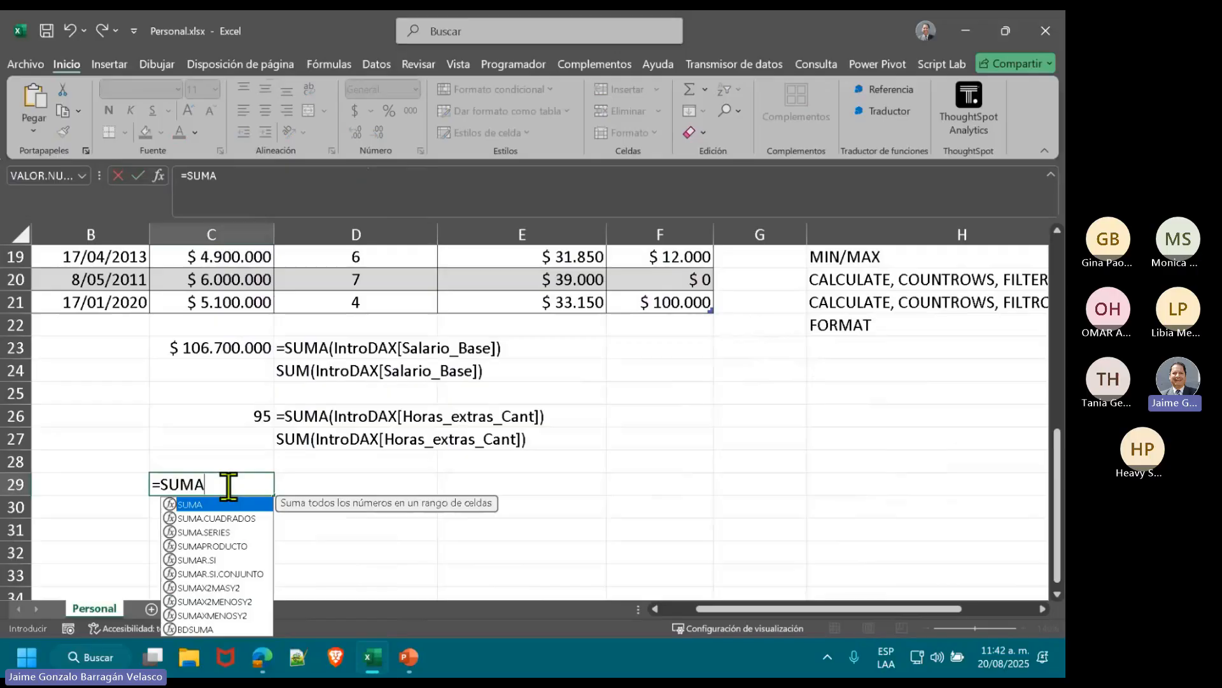
pyautogui.doubleClick(223, 546)
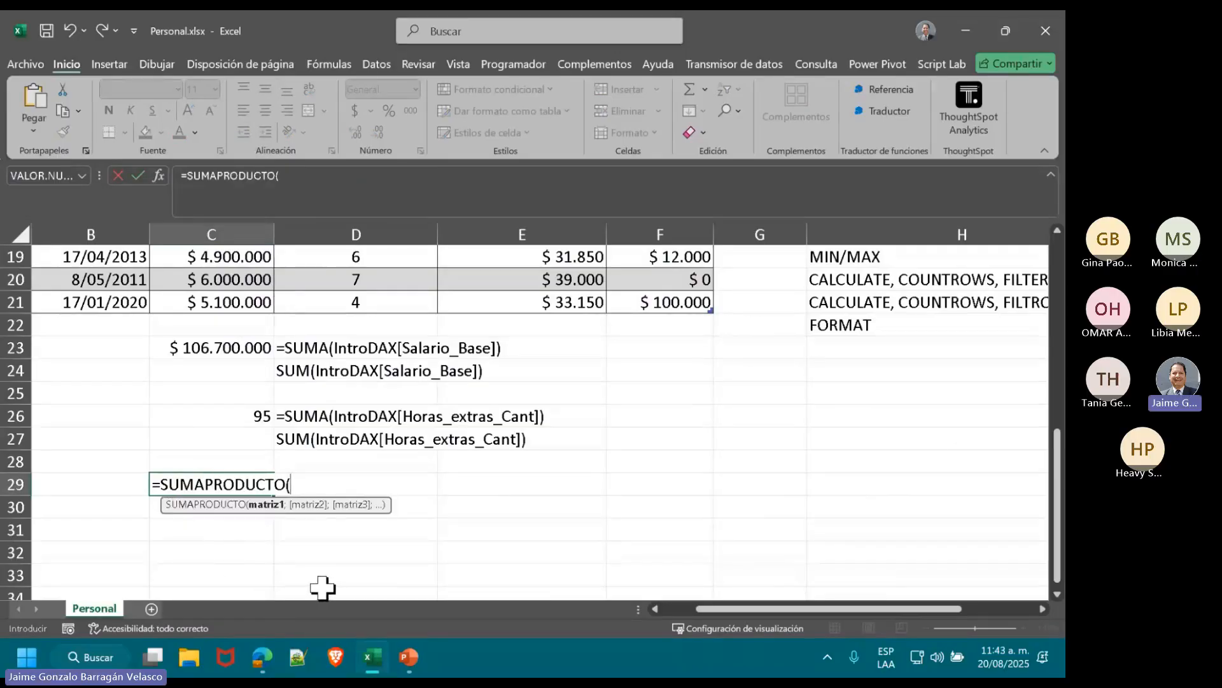
pyautogui.scroll(6, 325, 576)
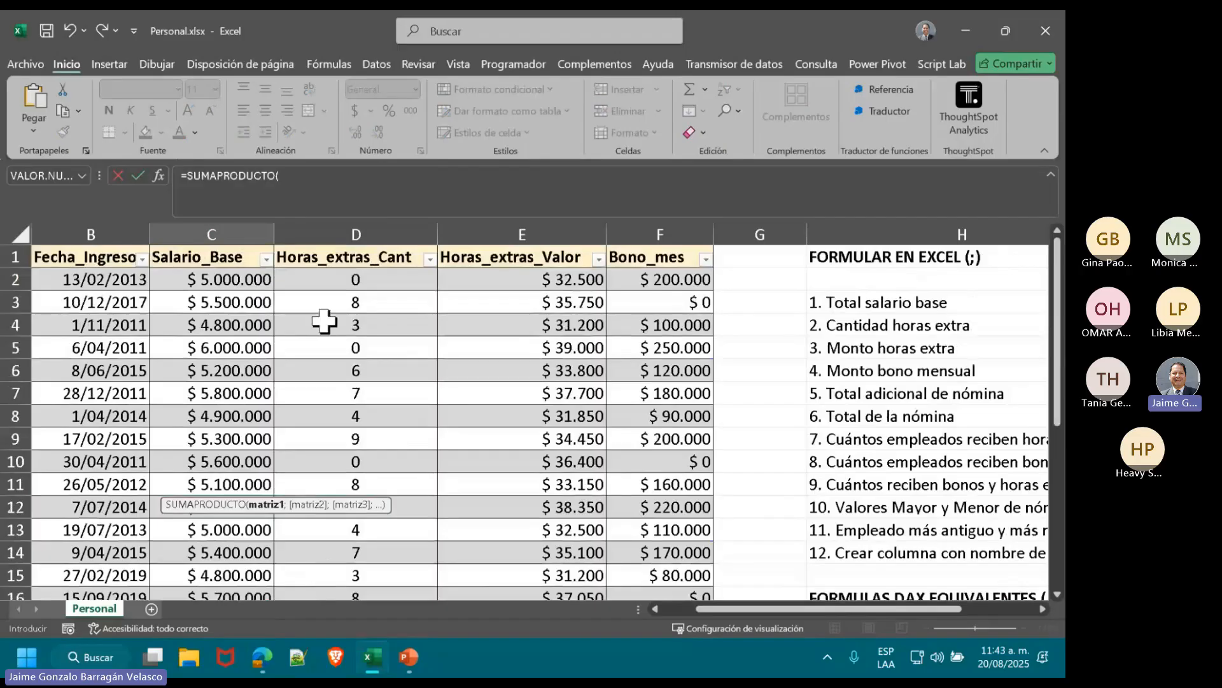
pyautogui.click(355, 239)
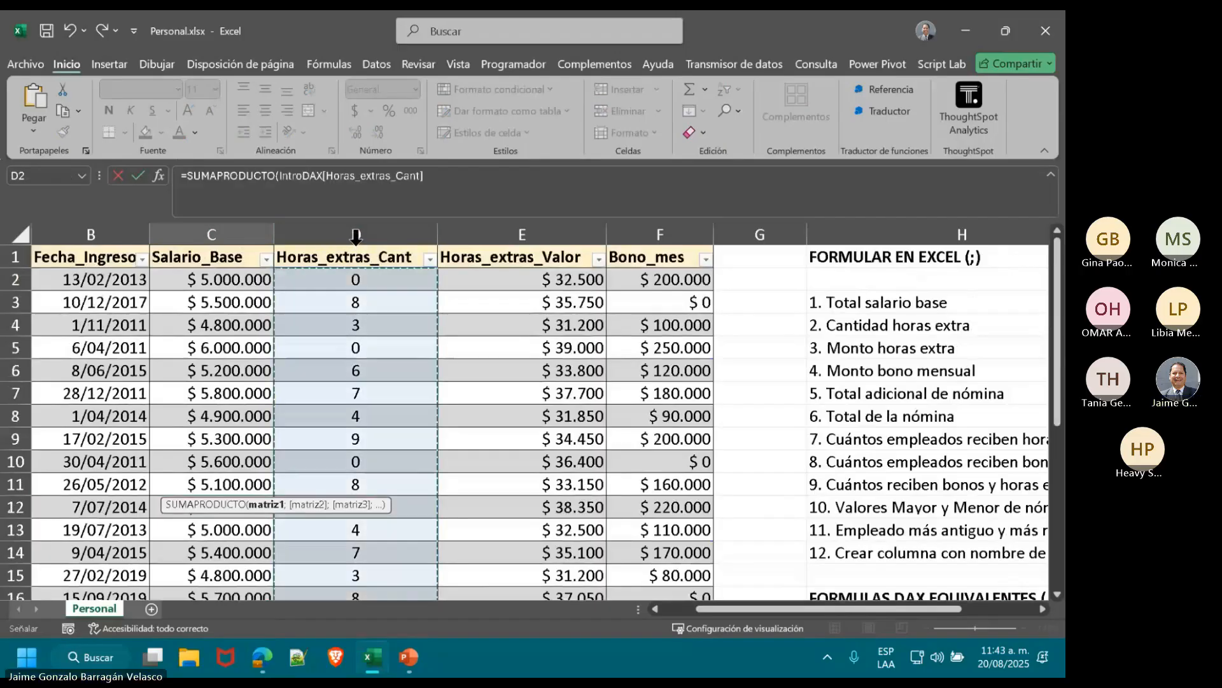
pyautogui.write(';')
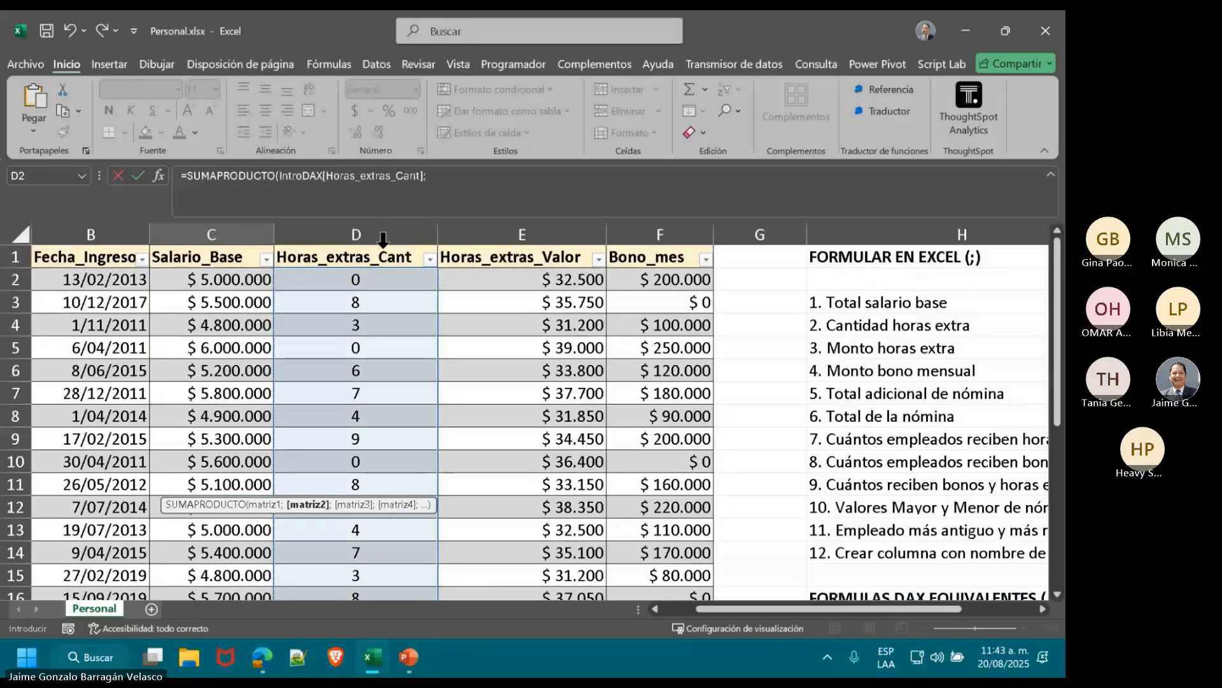
pyautogui.click(522, 239)
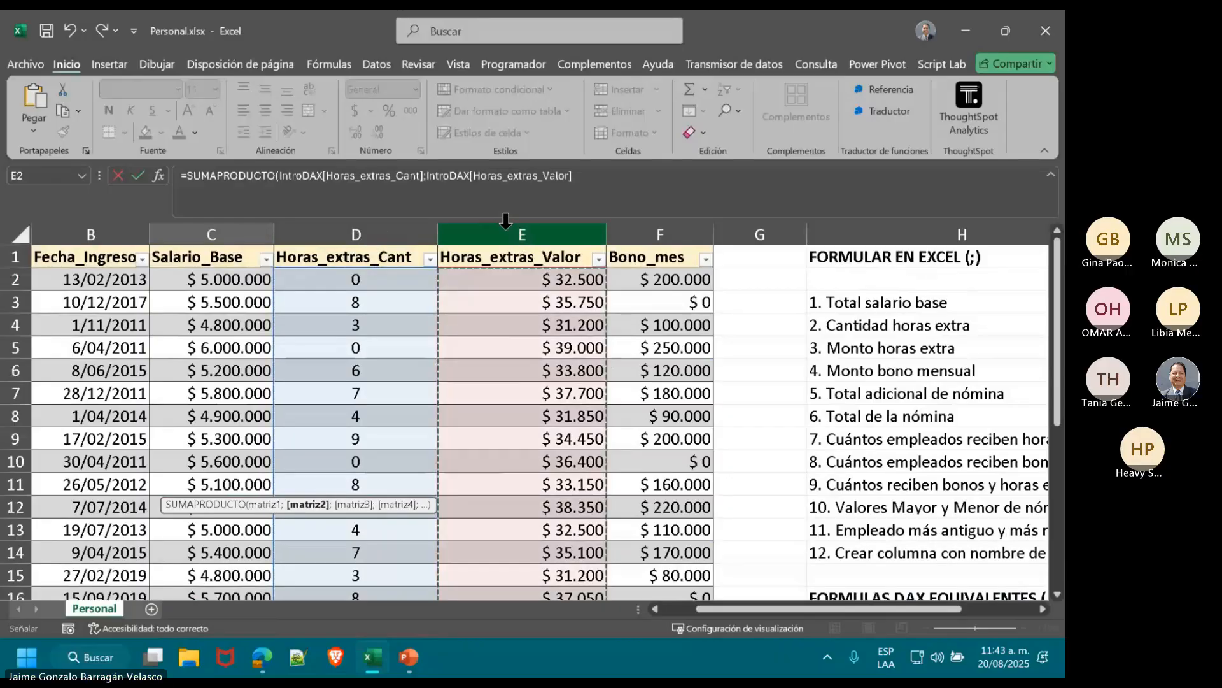
pyautogui.write(')')
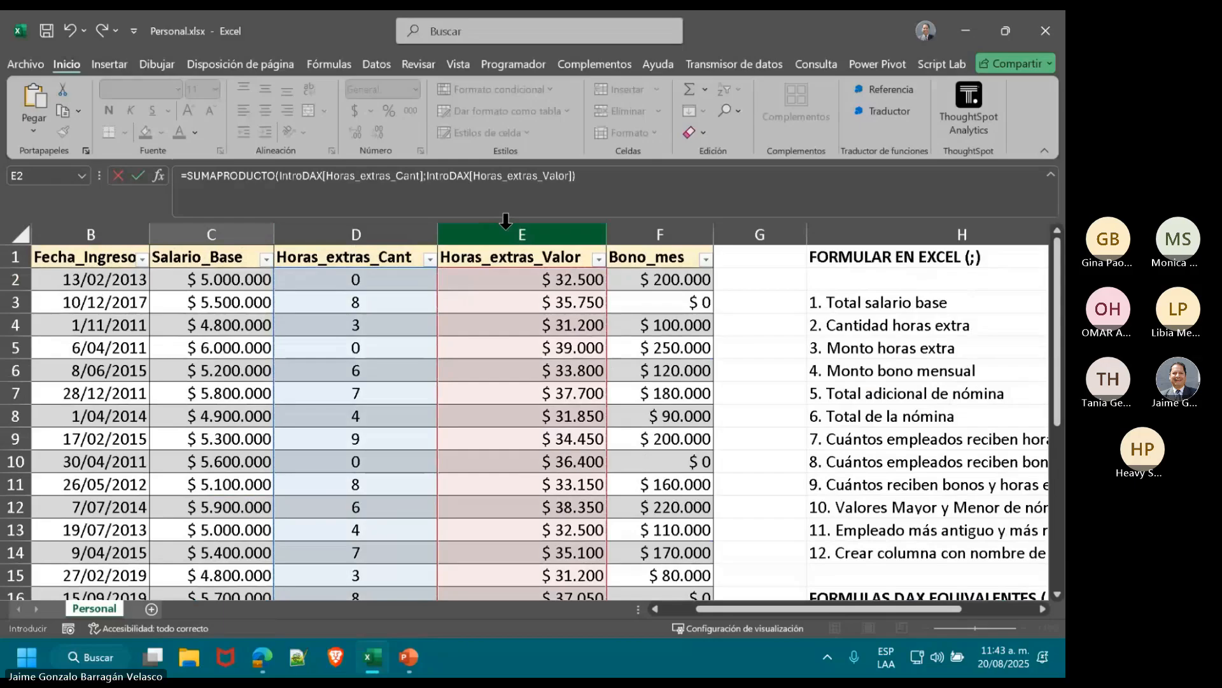
pyautogui.press('Return')
# Step: Copy the currency format of the base salary total in C23 to C29
pyautogui.press('Up')
pyautogui.press('Up')
pyautogui.press('Up')
pyautogui.press('Up')
pyautogui.press('Up')
pyautogui.press('Up')
pyautogui.press('Up')
pyautogui.doubleClick(62, 132)
pyautogui.click(219, 553)
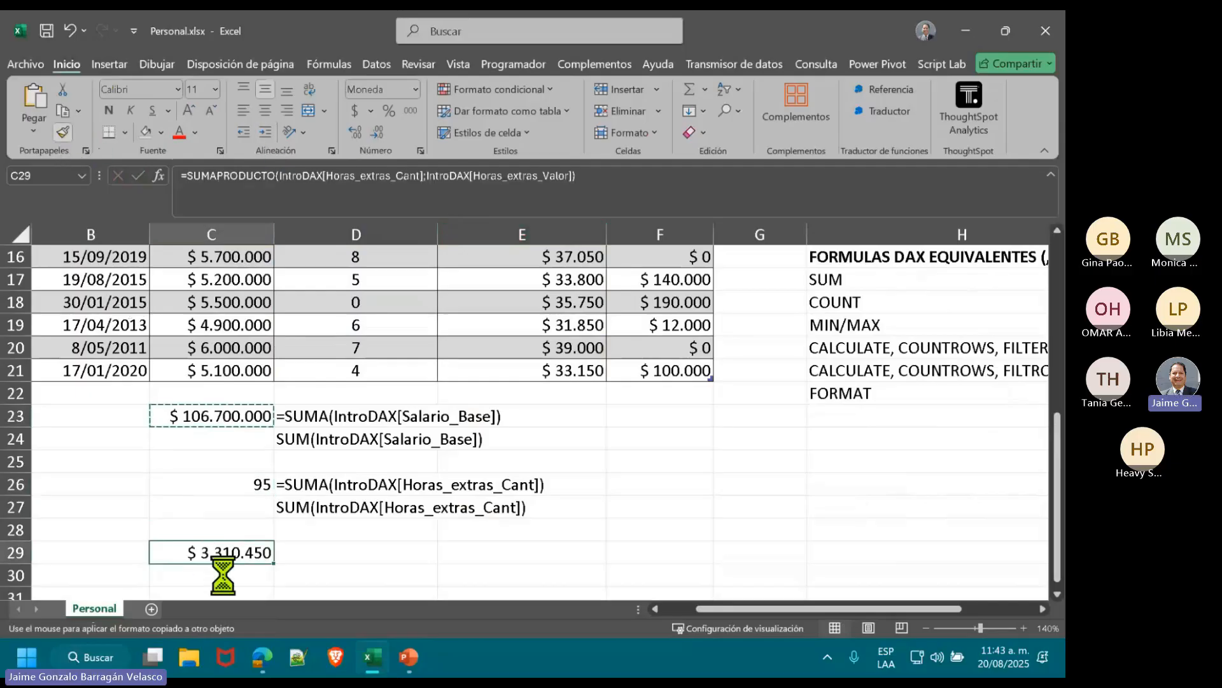
pyautogui.press('Escape')
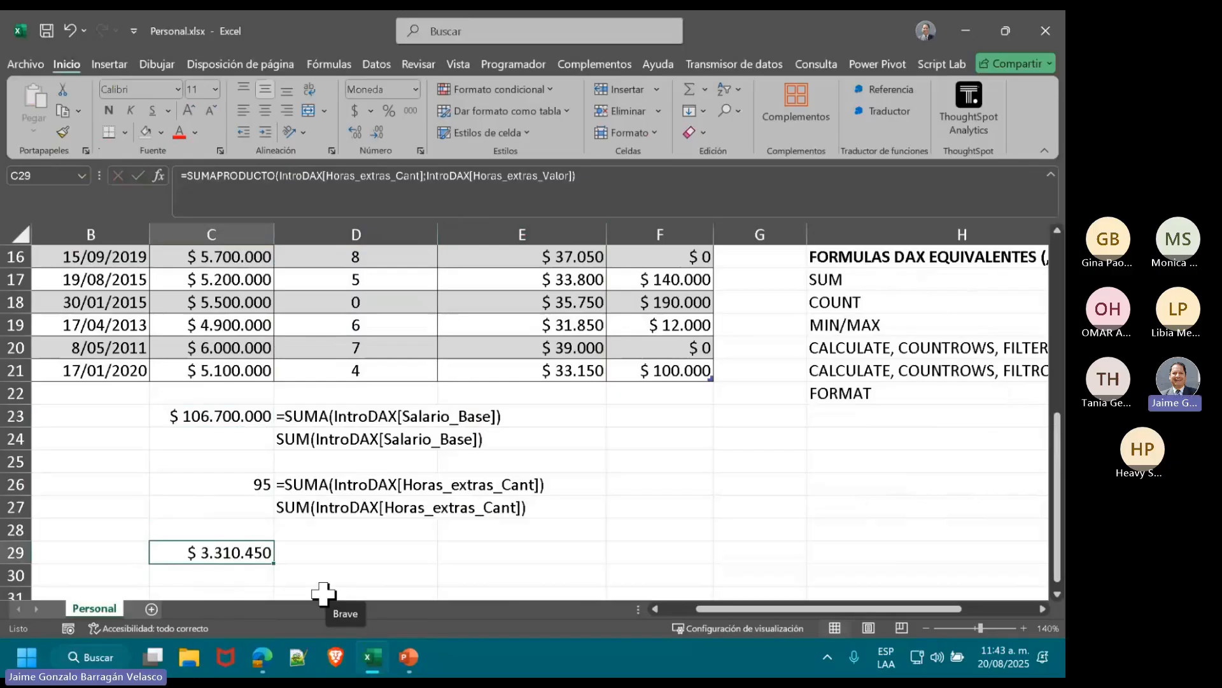
# Step: Copy the FORMULATEXTO formula from D26 to D29 to show the SUMAPRODUCTO formula as text
pyautogui.click(366, 482)
pyautogui.hotkey('ctrl', 'c')
pyautogui.press('Down')
pyautogui.press('Down')
pyautogui.press('Down')
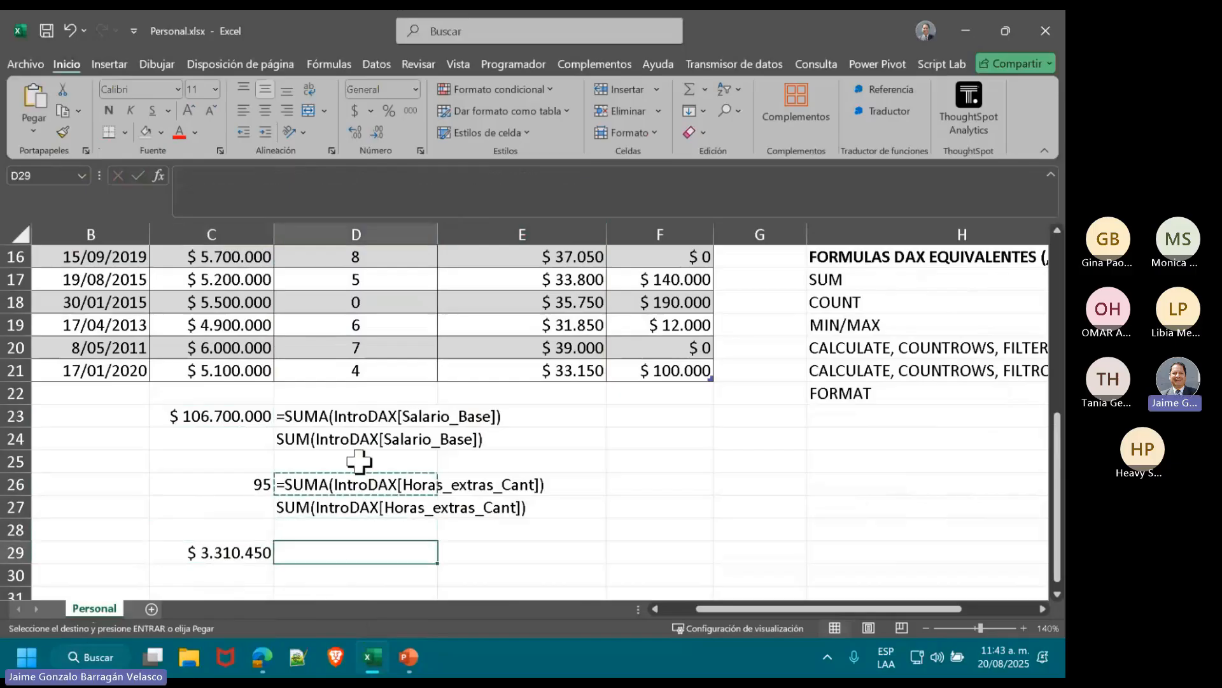
pyautogui.hotkey('ctrl', 'v')
pyautogui.scroll(-2, 357, 472)
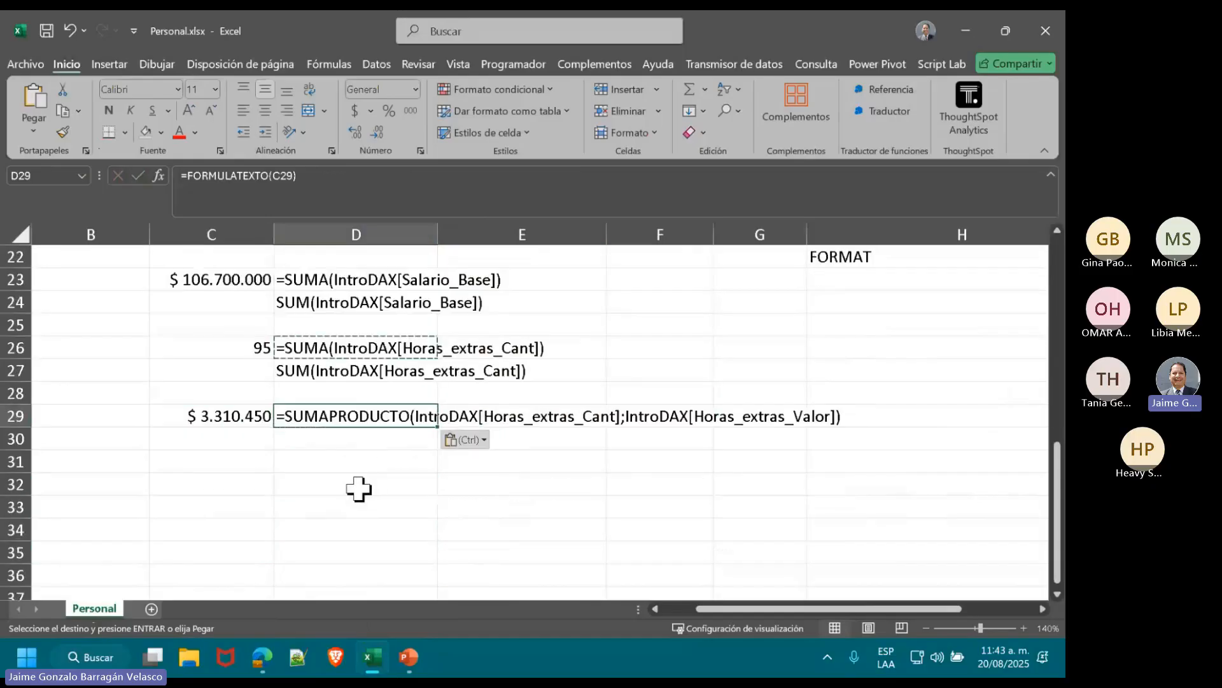
pyautogui.click(326, 480)
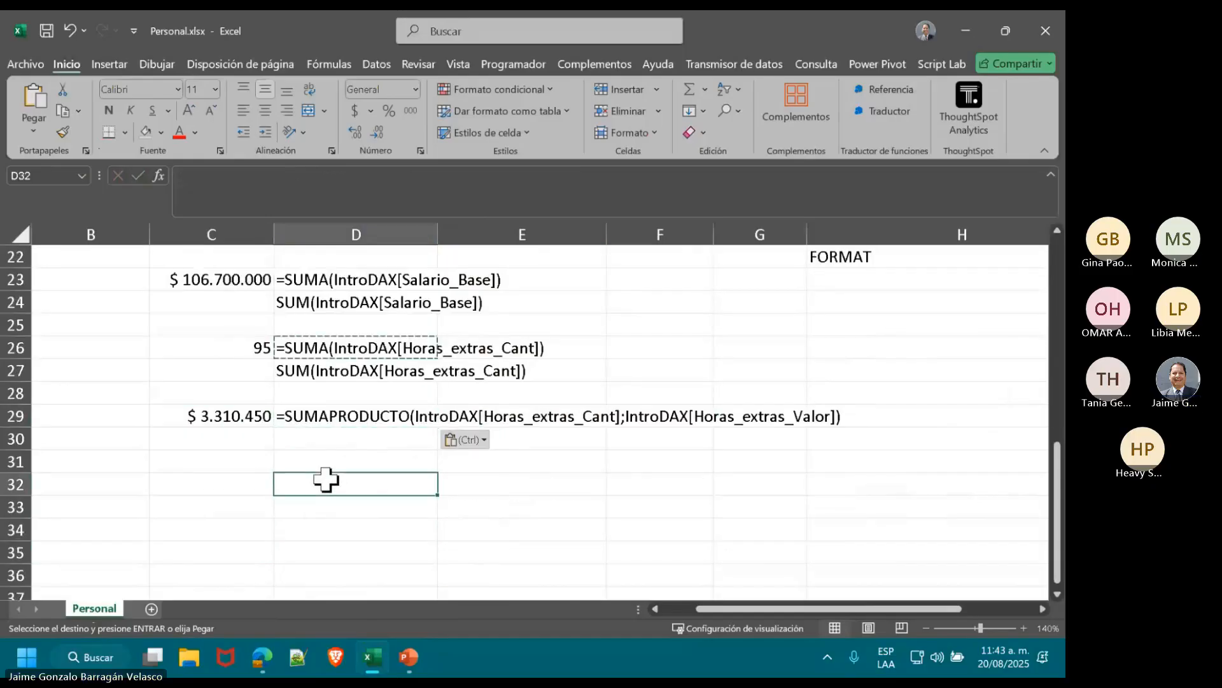
pyautogui.click(468, 415)
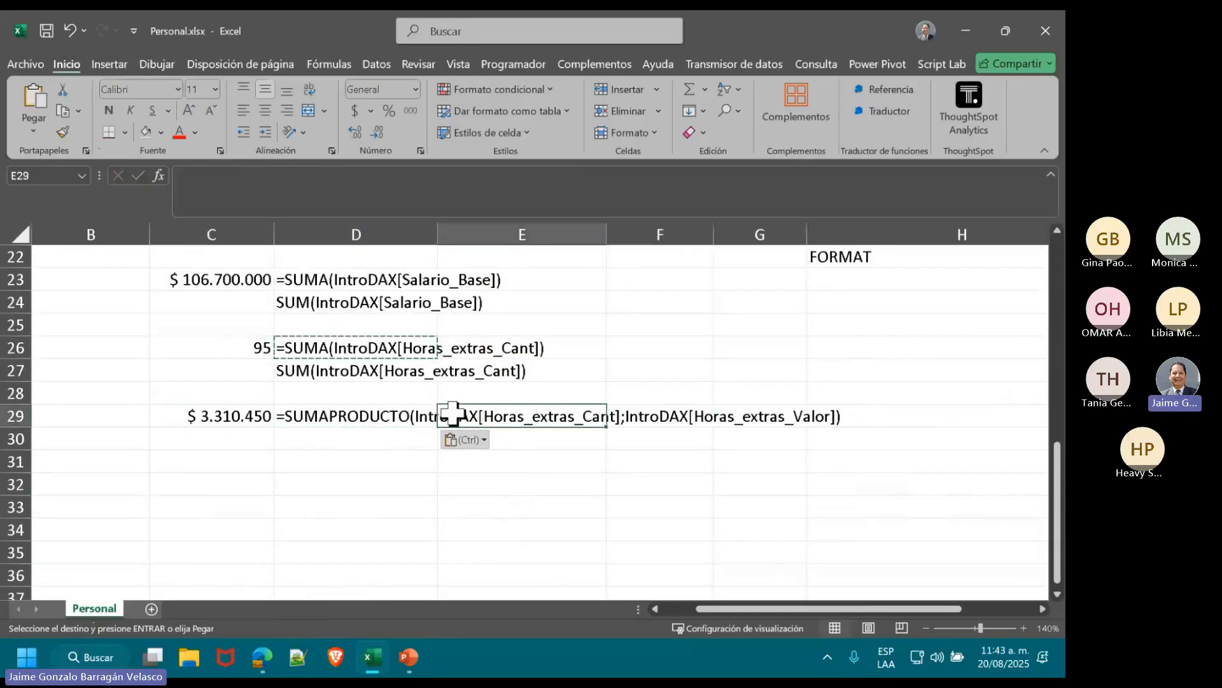
pyautogui.click(652, 417)
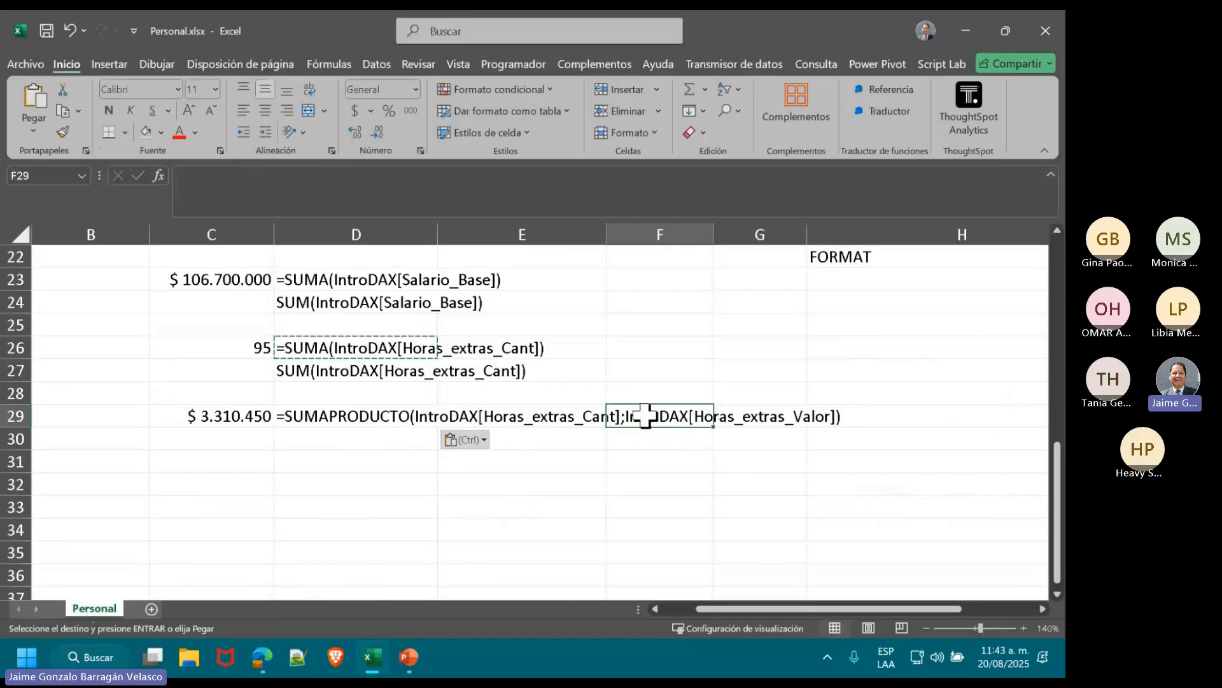
# Step: Copy the DAX text SUM(IntroDAX[Horas_extras_Cant]) from D27 to D30
pyautogui.click(356, 413)
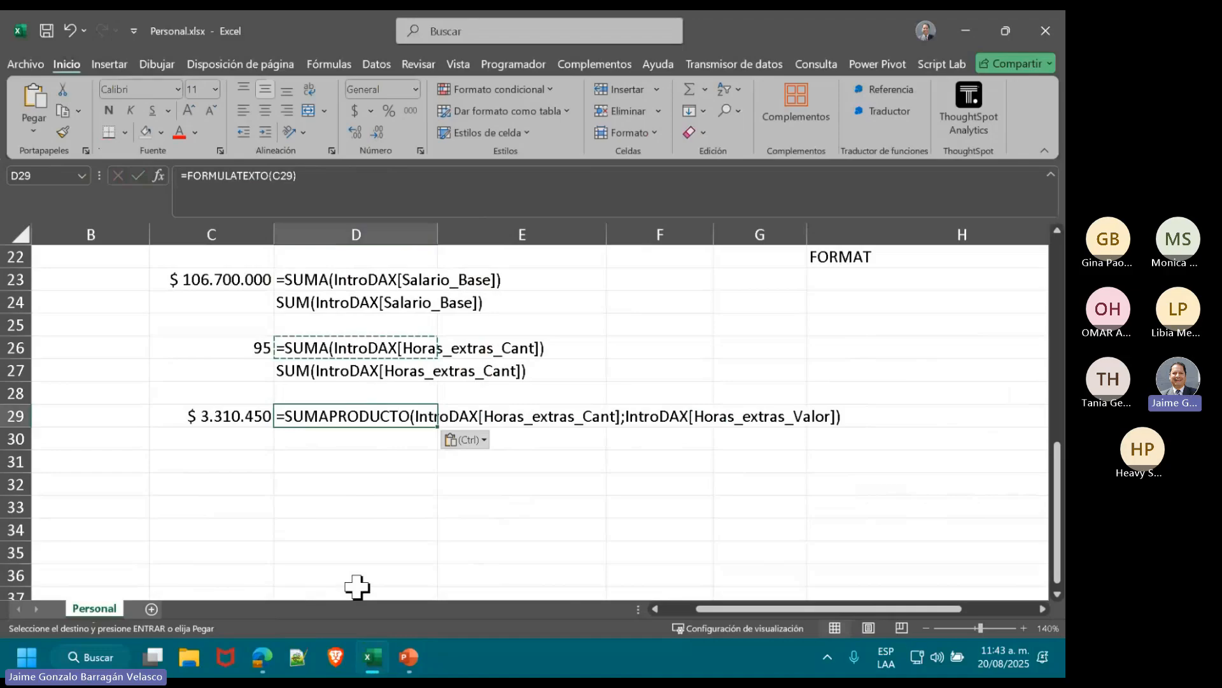
pyautogui.press('Up')
pyautogui.press('Up')
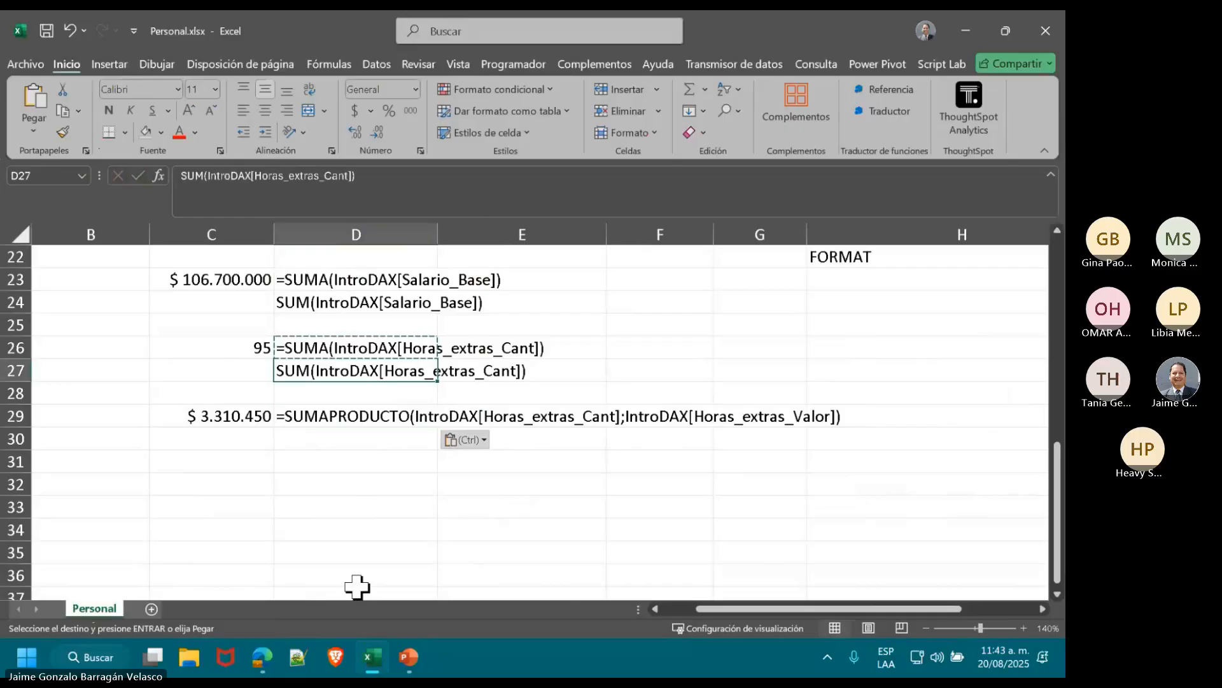
pyautogui.hotkey('ctrl', 'c')
pyautogui.press('Down')
pyautogui.press('Down')
pyautogui.press('Down')
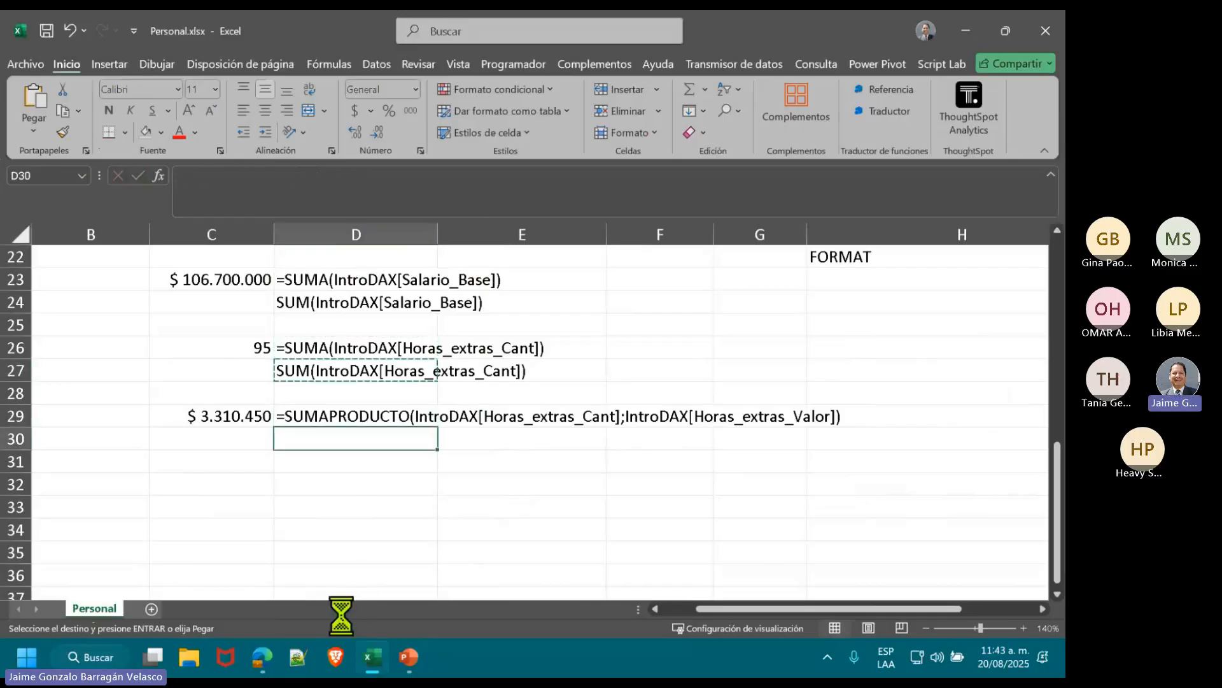
pyautogui.hotkey('ctrl', 'v')
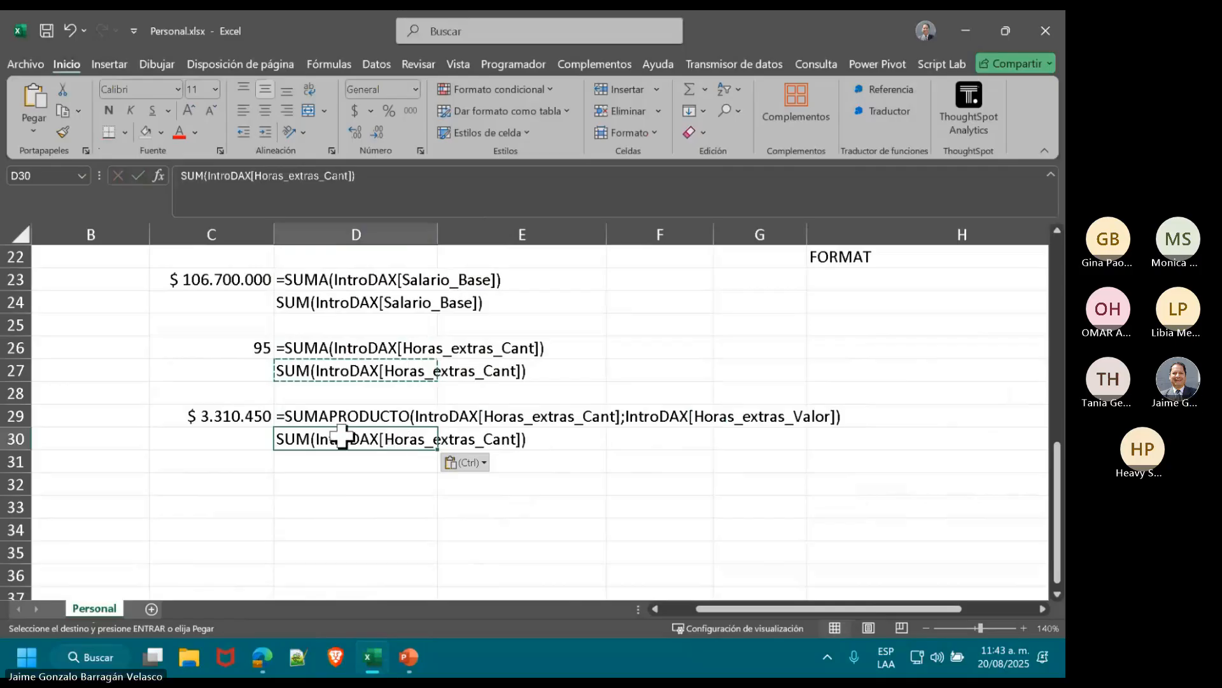
# Step: Add *IntroDAX before the closing parenthesis of the DAX text in D30
pyautogui.click(404, 180)
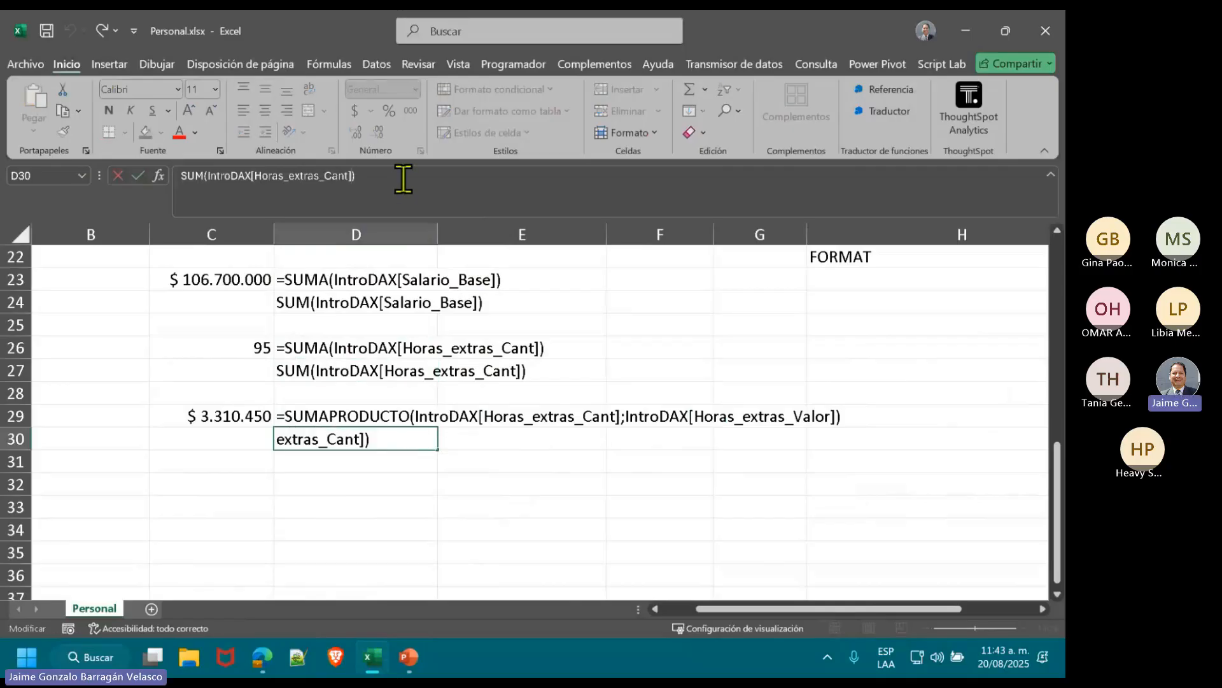
pyautogui.press('Left')
pyautogui.write('*')
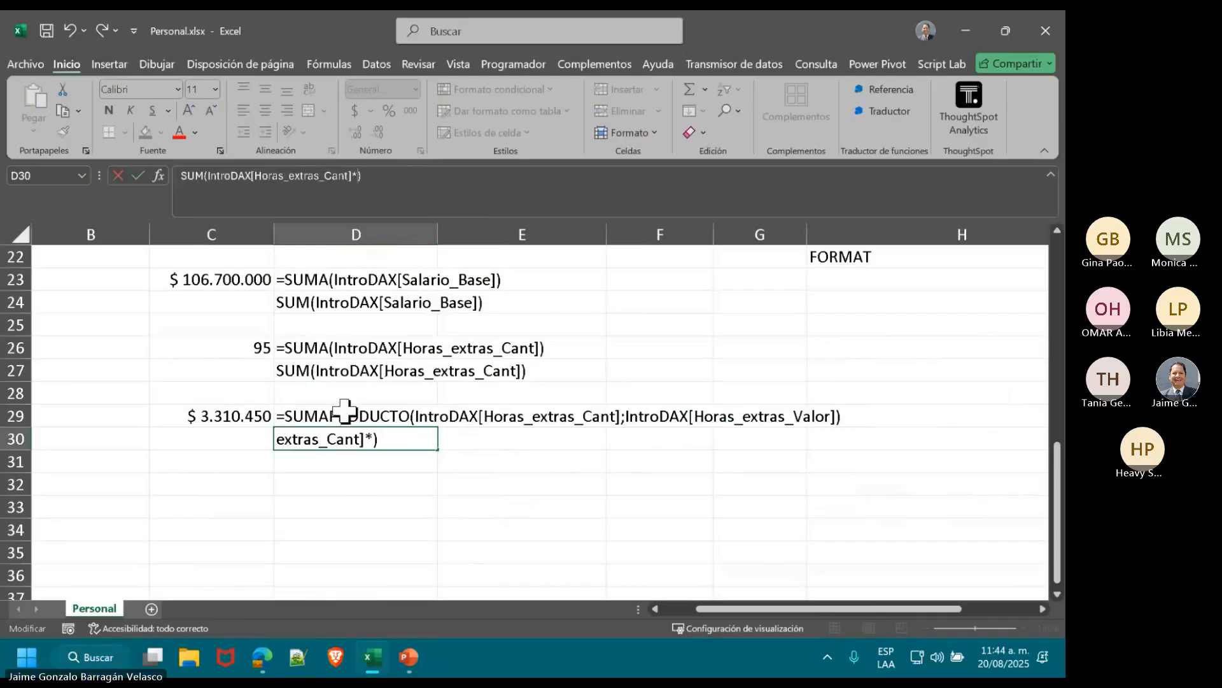
pyautogui.write('iNTR')
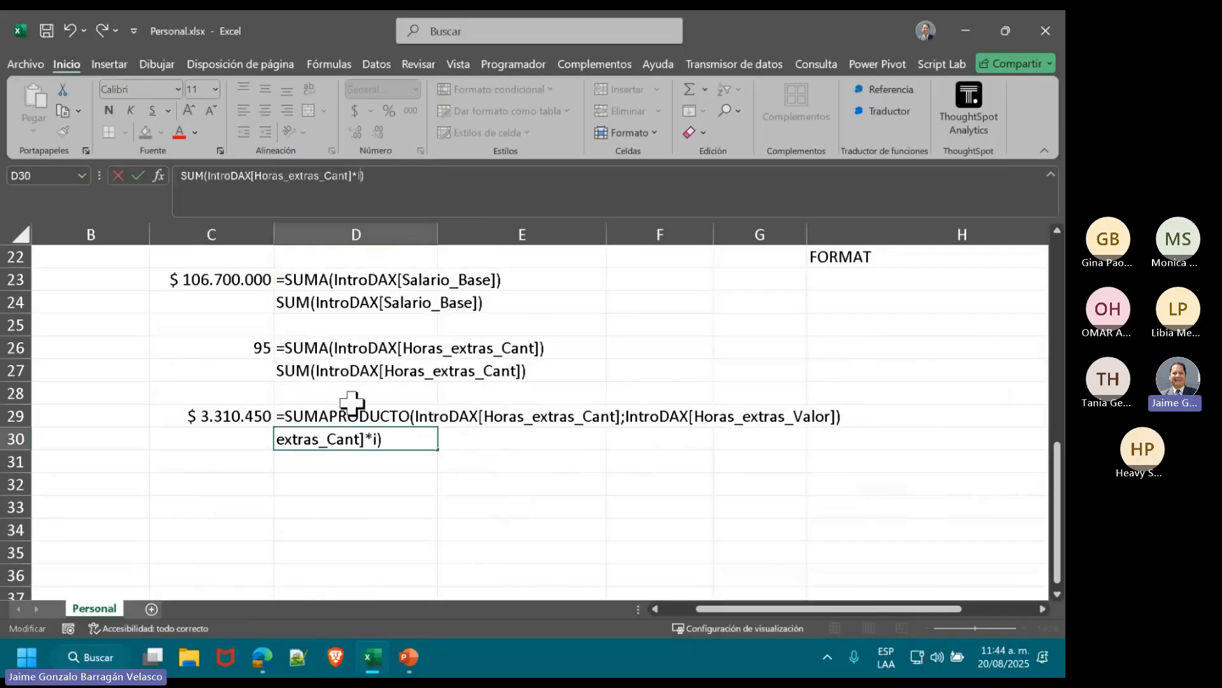
pyautogui.press('BackSpace')
pyautogui.press('BackSpace')
pyautogui.press('BackSpace')
pyautogui.press('BackSpace')
pyautogui.write('Int')
pyautogui.write('t')
pyautogui.press('BackSpace')
pyautogui.write('ro')
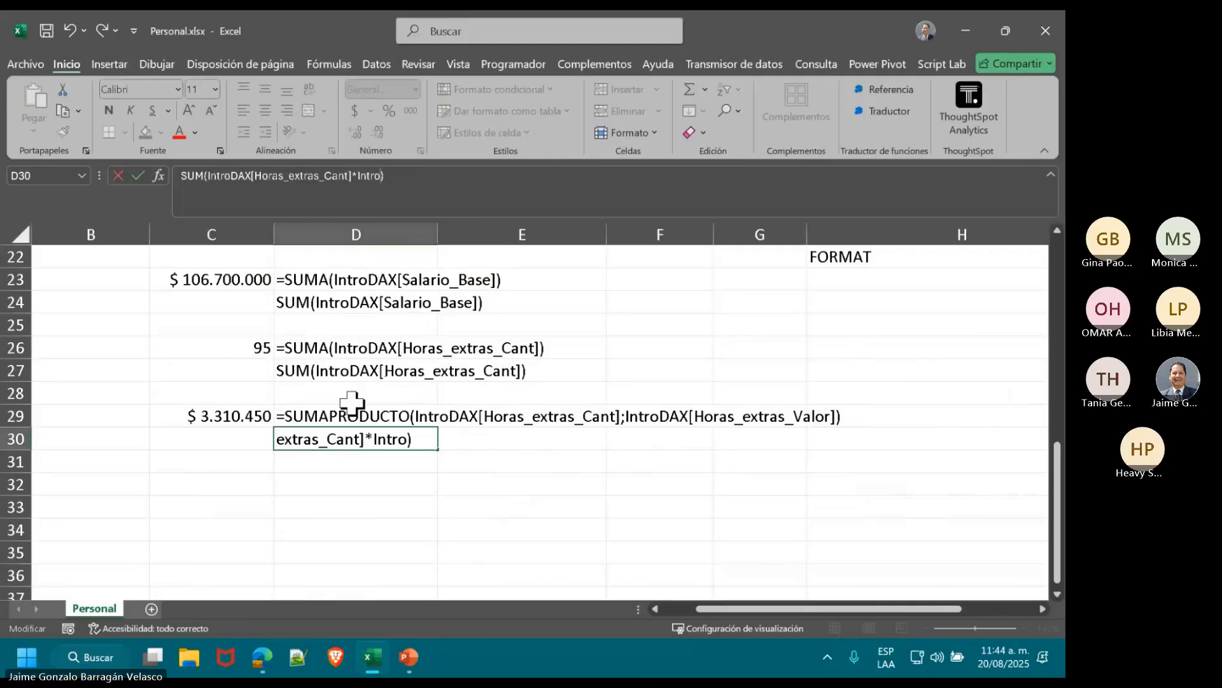
pyautogui.write('DAX')
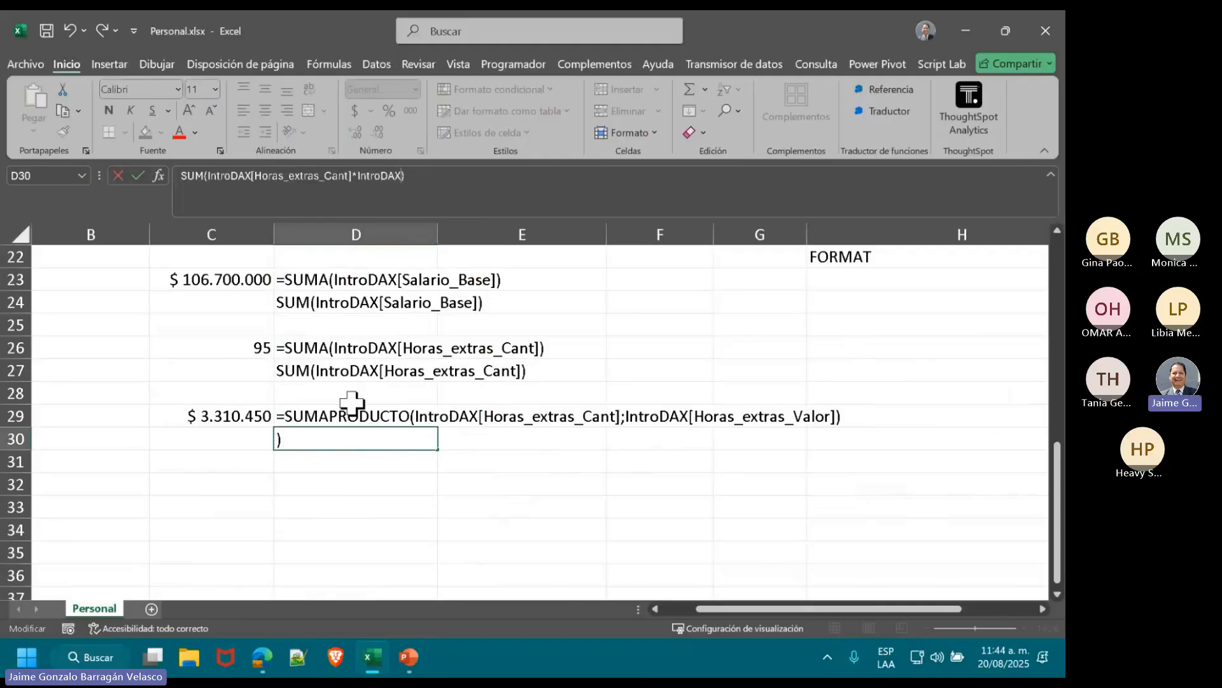
# Step: Complete the second factor in D30 with [Horas_exras_Valor] and color the cell's text red
pyautogui.write('[')
pyautogui.write('Horas')
pyautogui.write('_')
pyautogui.write('exras')
pyautogui.write('_valer')
pyautogui.press('BackSpace')
pyautogui.press('BackSpace')
pyautogui.press('BackSpace')
pyautogui.press('BackSpace')
pyautogui.press('BackSpace')
pyautogui.write('Valor]')
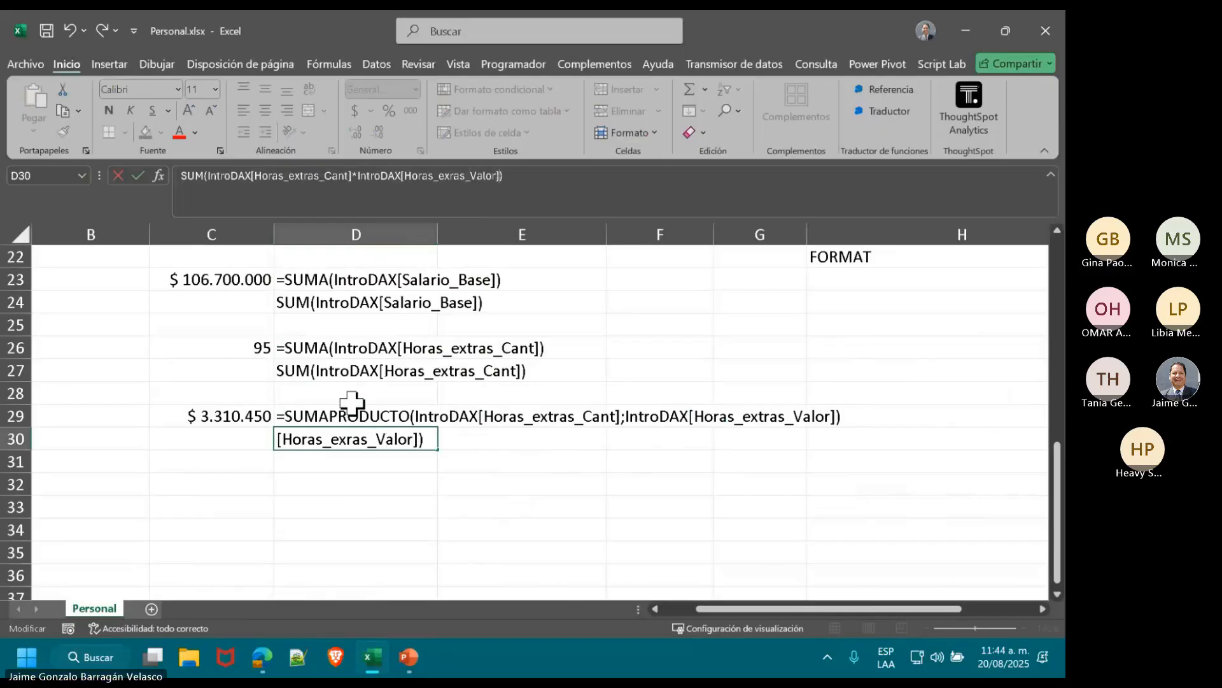
pyautogui.press('Return')
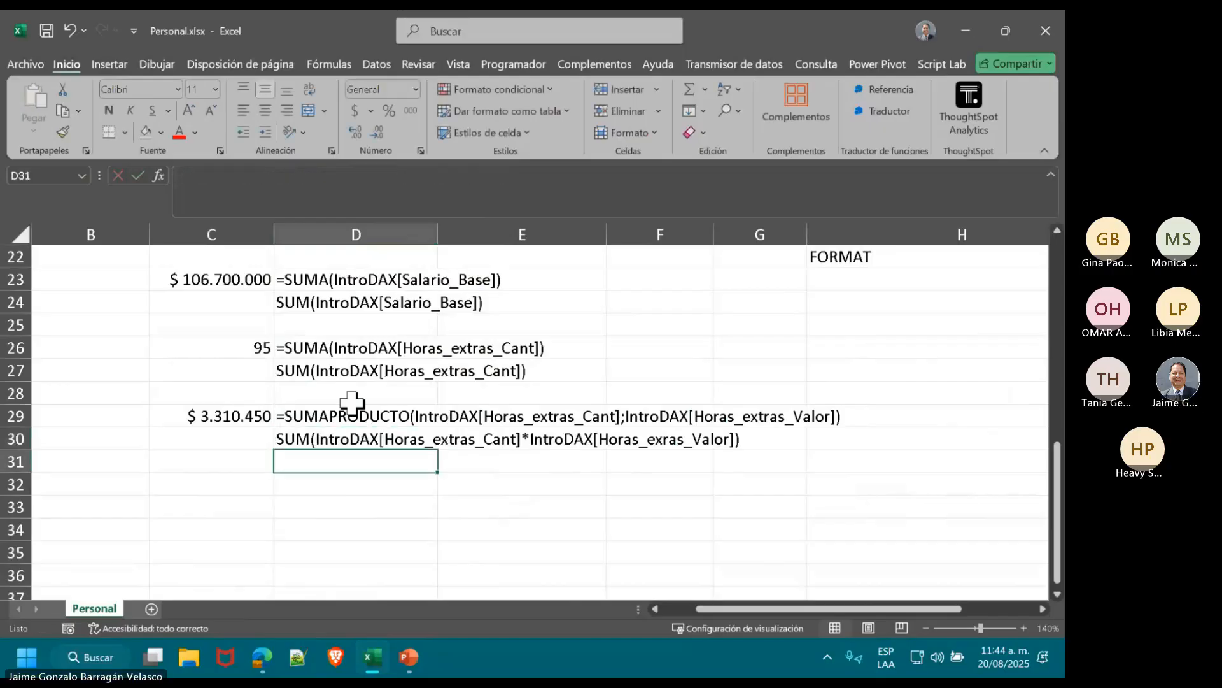
pyautogui.press('Up')
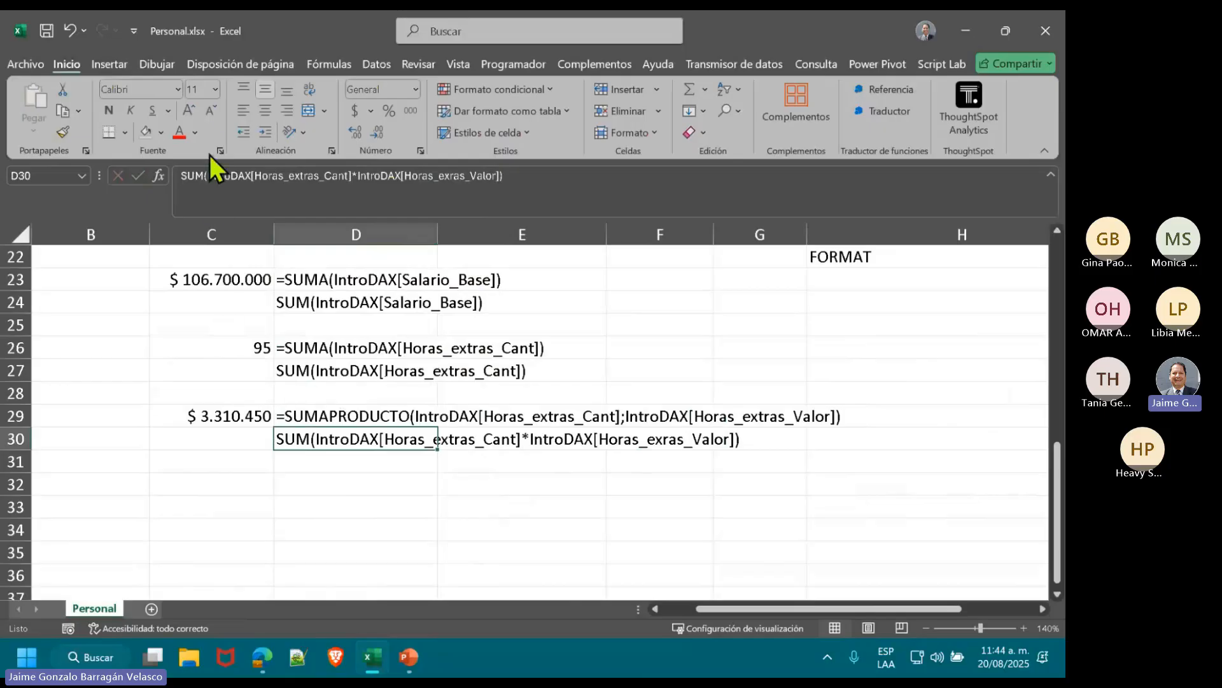
pyautogui.click(184, 135)
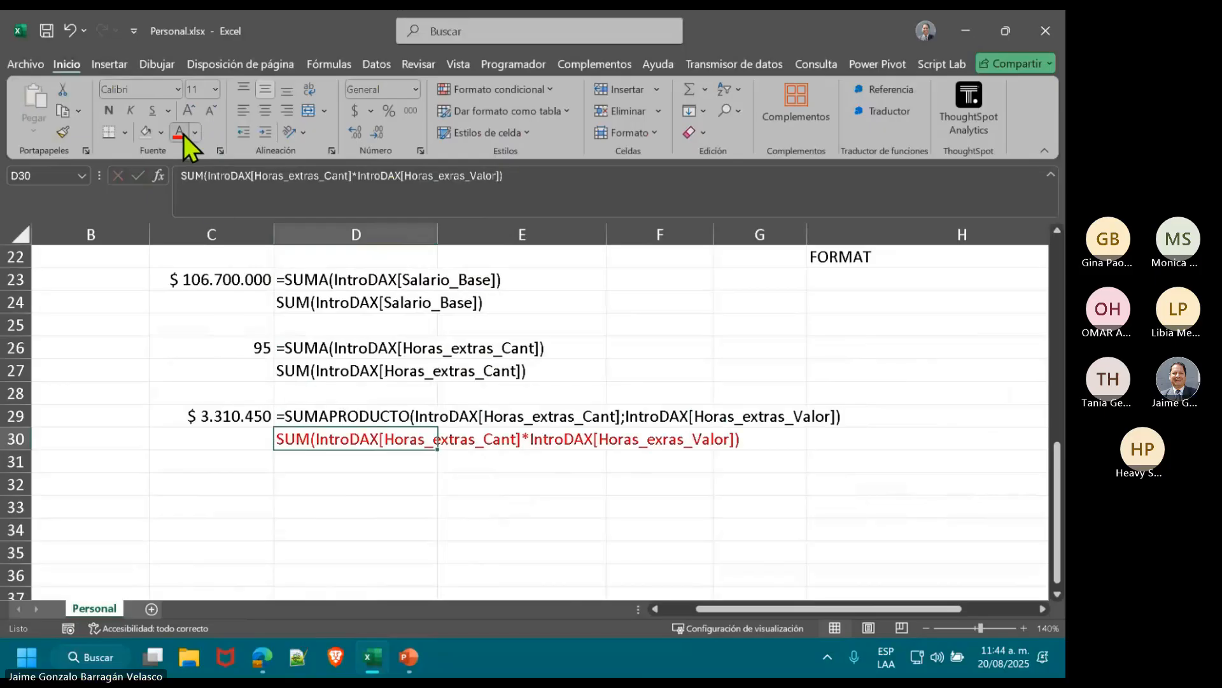
pyautogui.click(352, 468)
pyautogui.doubleClick(350, 464)
pyautogui.write('CALCULATE')
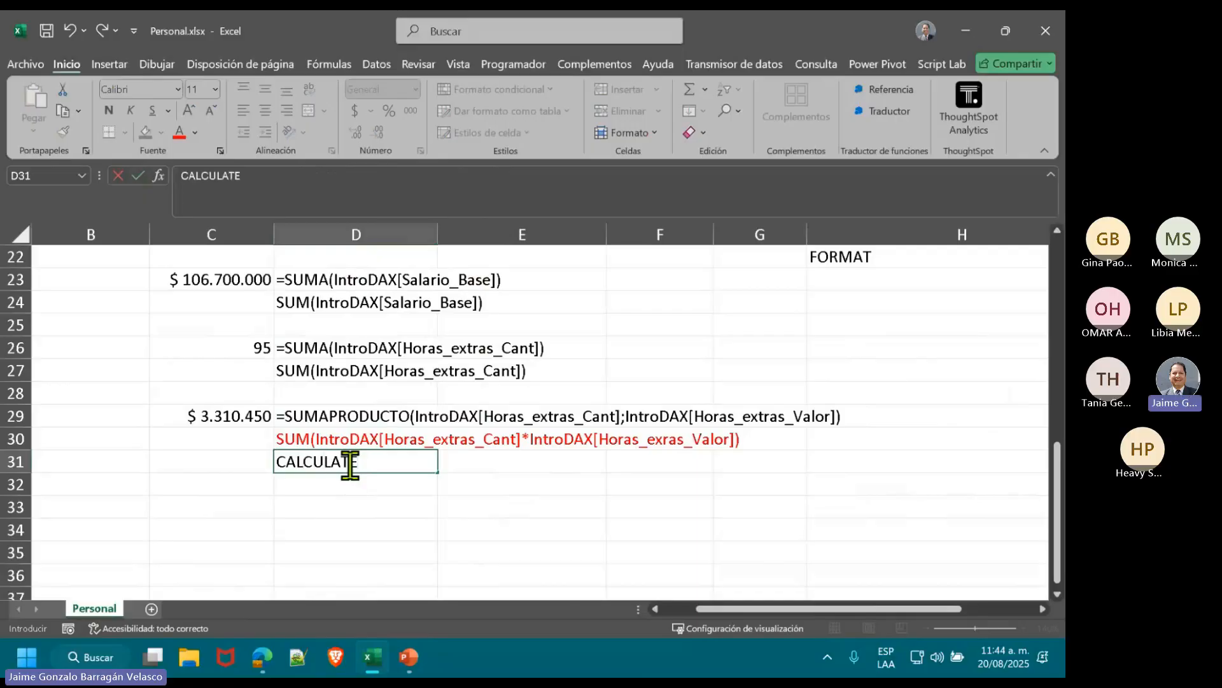
pyautogui.write('(')
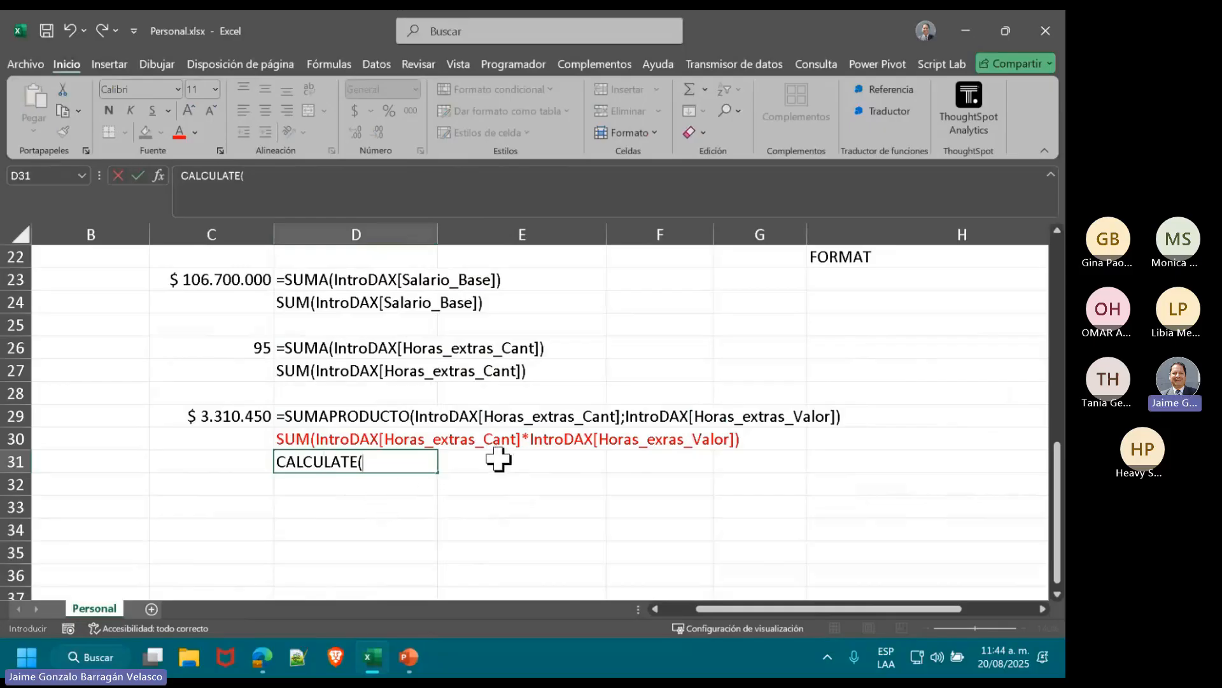
pyautogui.press('Escape')
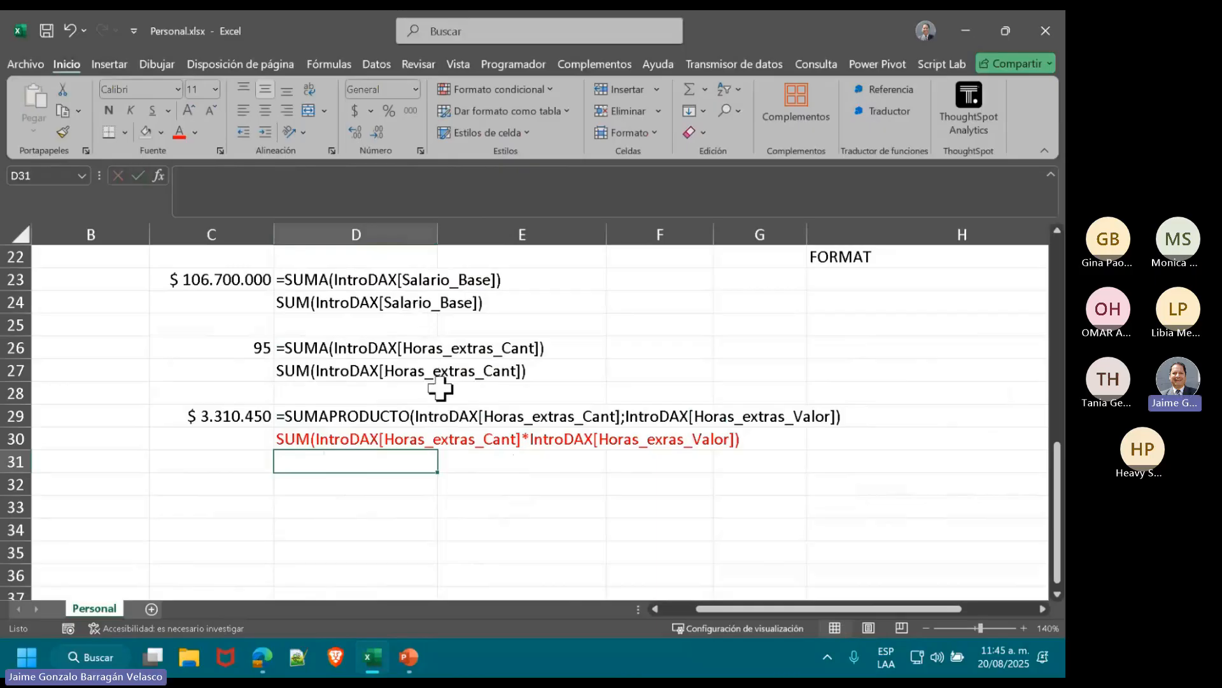
# Step: Review exercise 5, Total adicional de nómina, with its suggested function, and examine the SUMAPRODUCTO formula in C29
pyautogui.scroll(5, 513, 509)
pyautogui.scroll(2, 535, 497)
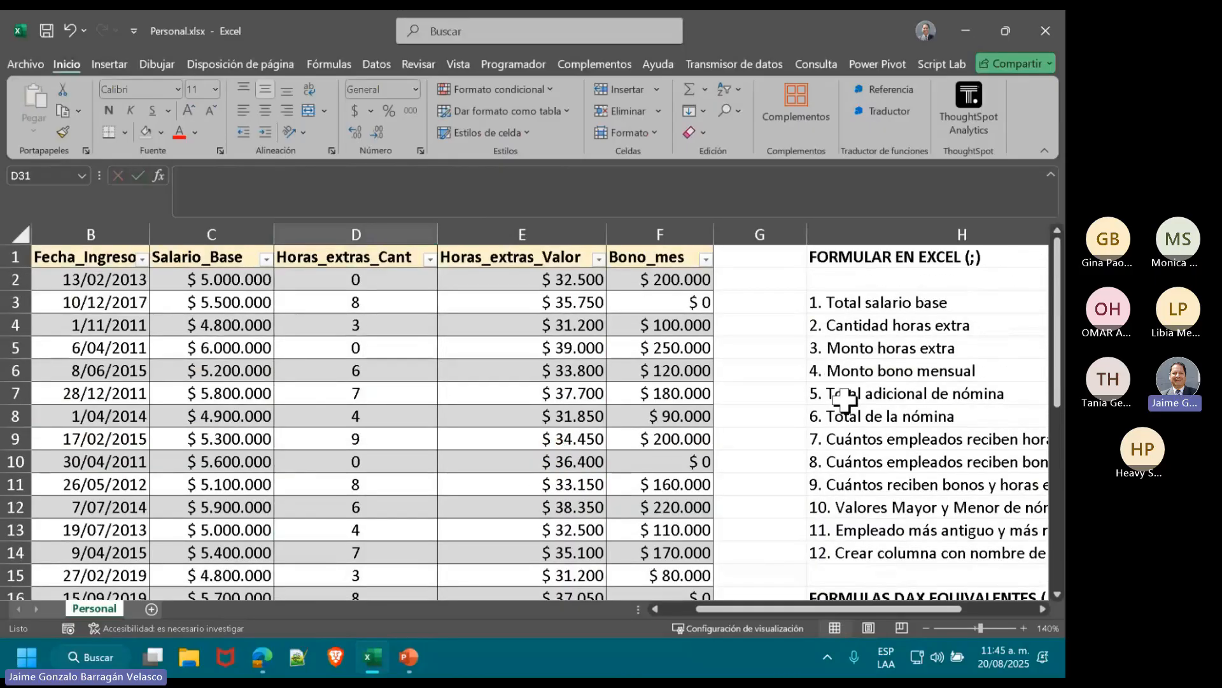
pyautogui.moveTo(891, 612); pyautogui.dragTo(965, 627)
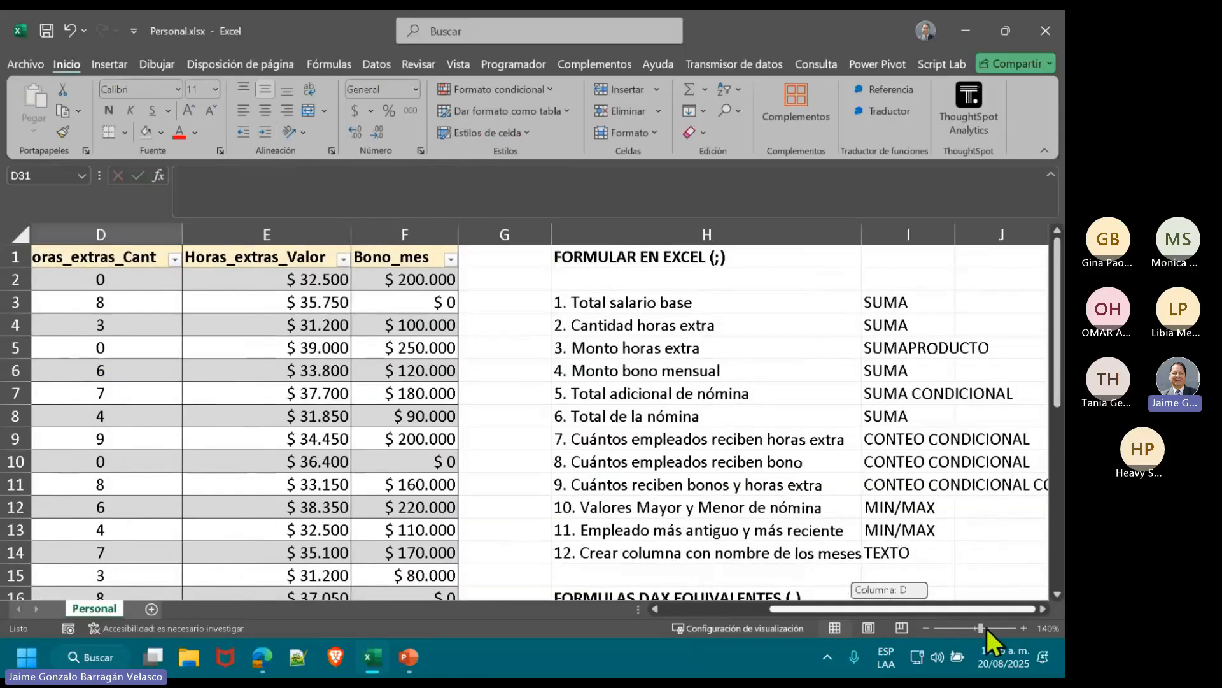
pyautogui.click(600, 393)
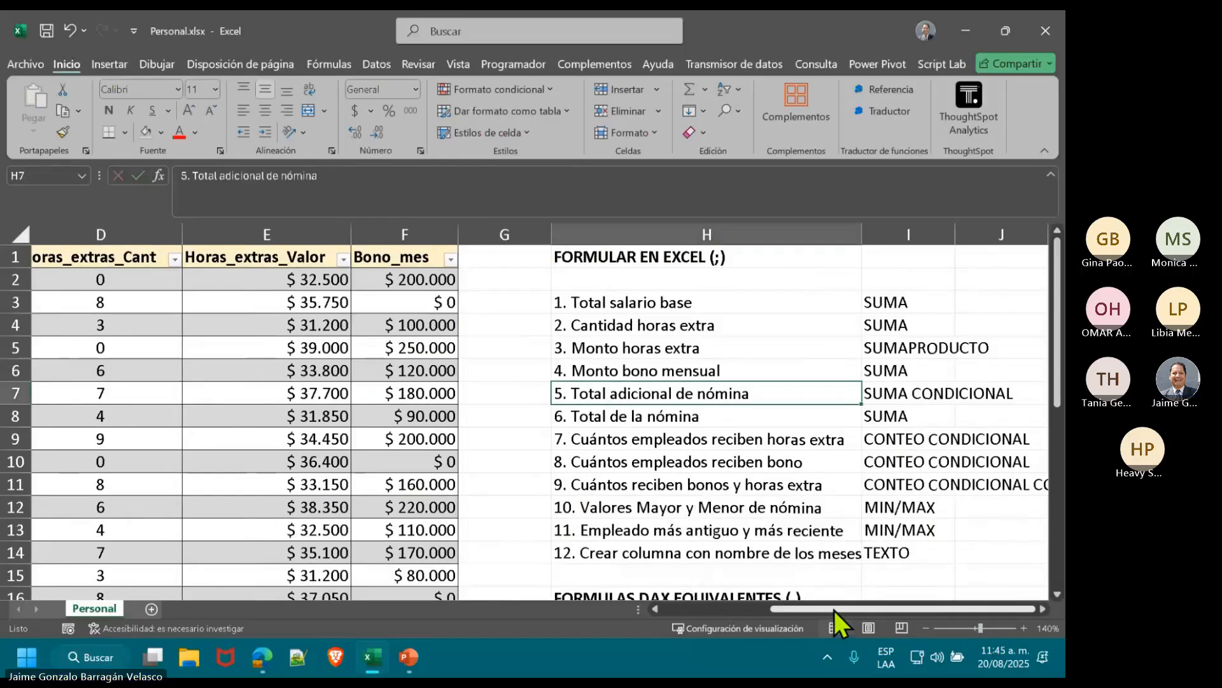
pyautogui.click(884, 395)
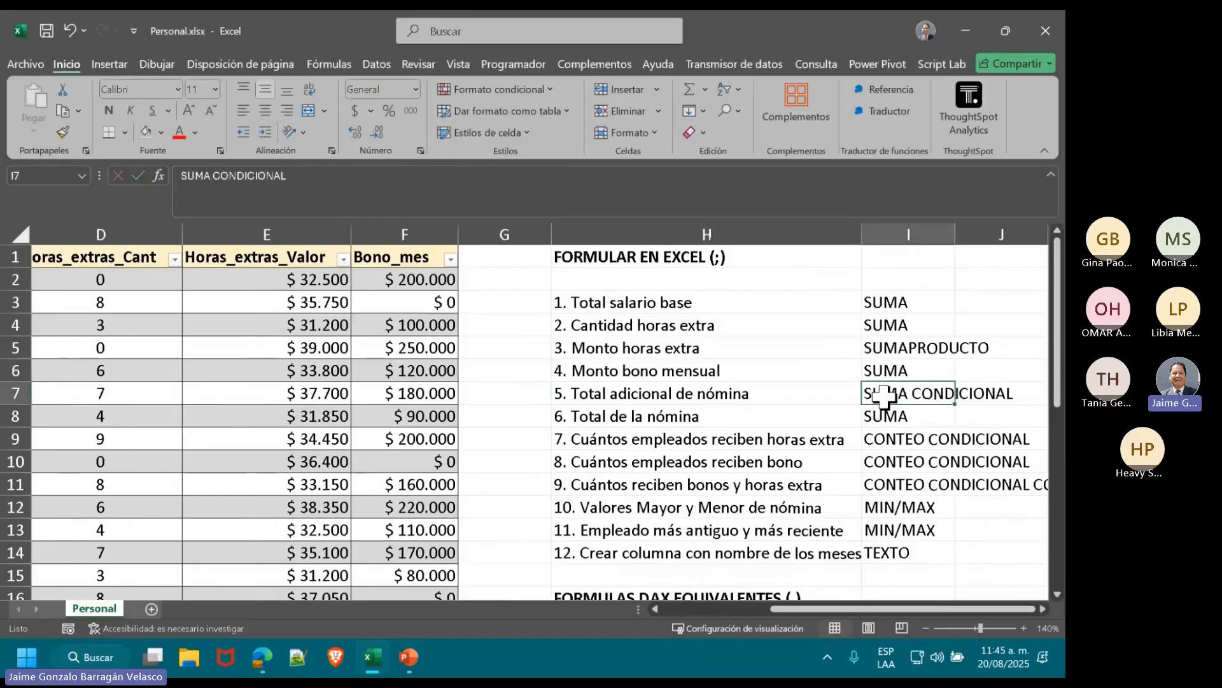
pyautogui.moveTo(876, 610); pyautogui.dragTo(733, 621)
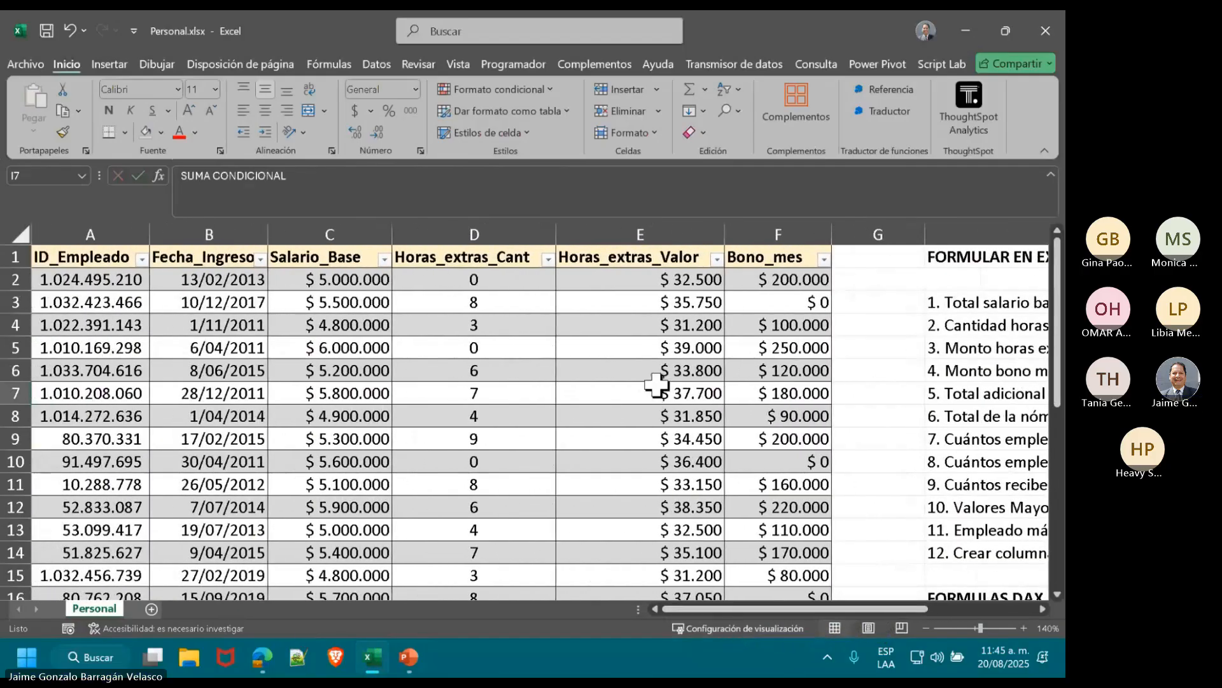
pyautogui.scroll(-7, 656, 384)
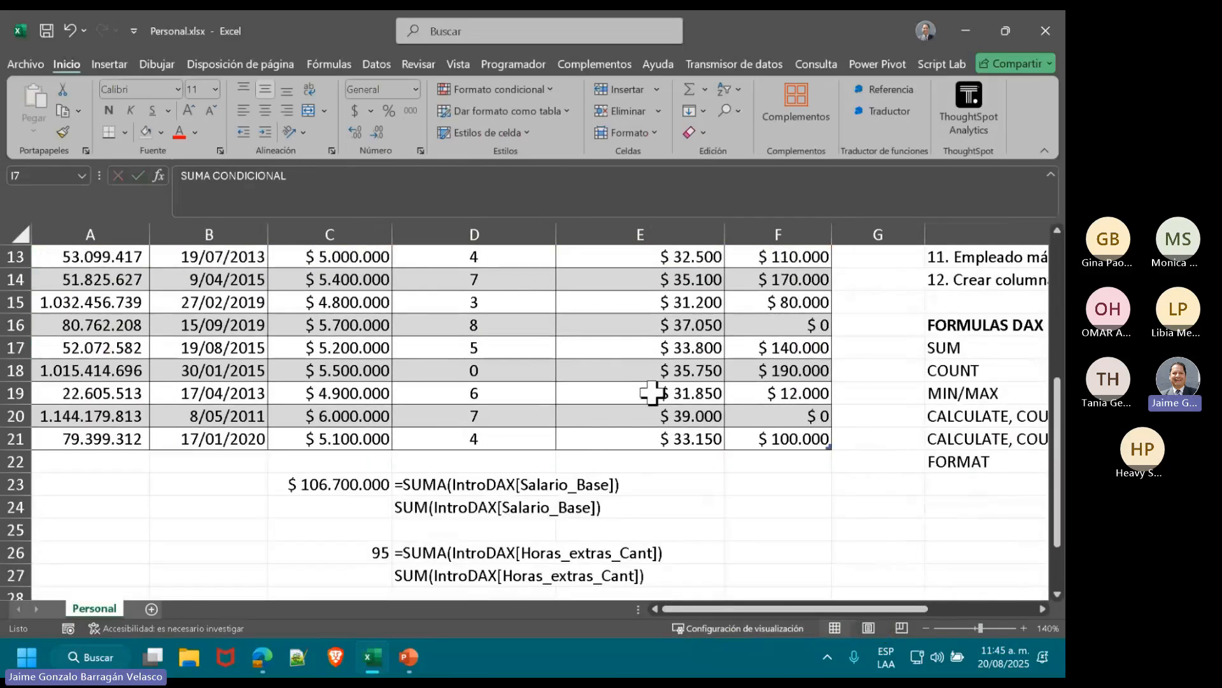
pyautogui.click(330, 417)
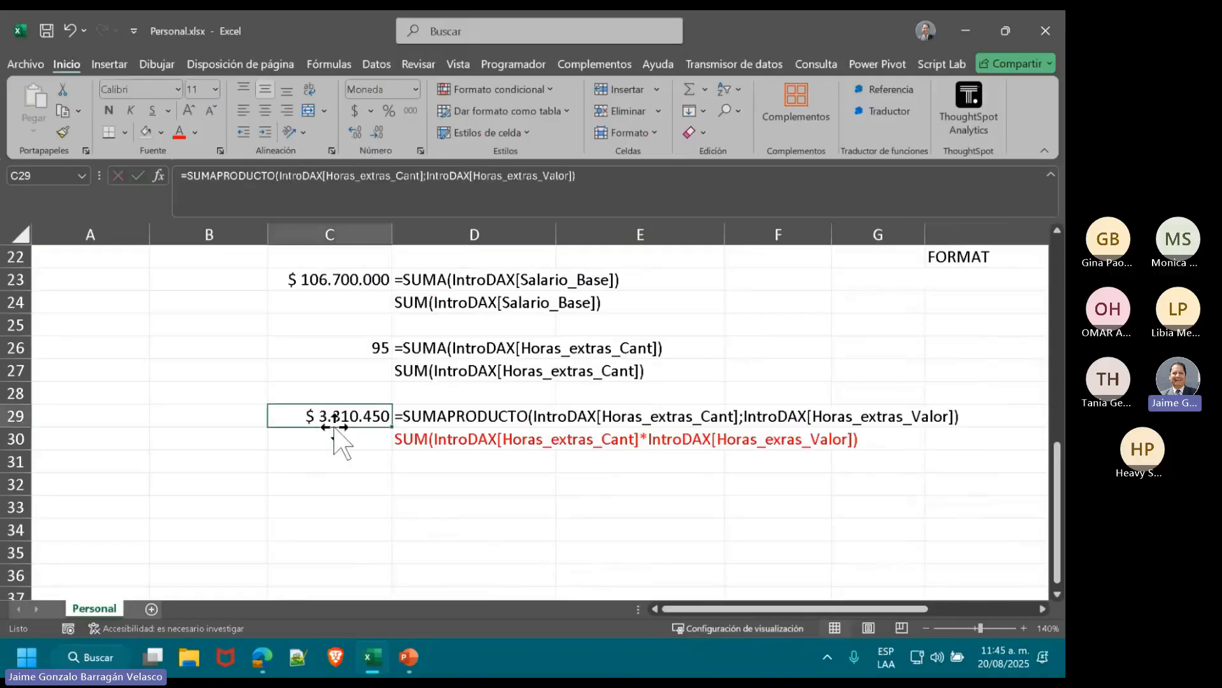
pyautogui.scroll(7, 360, 496)
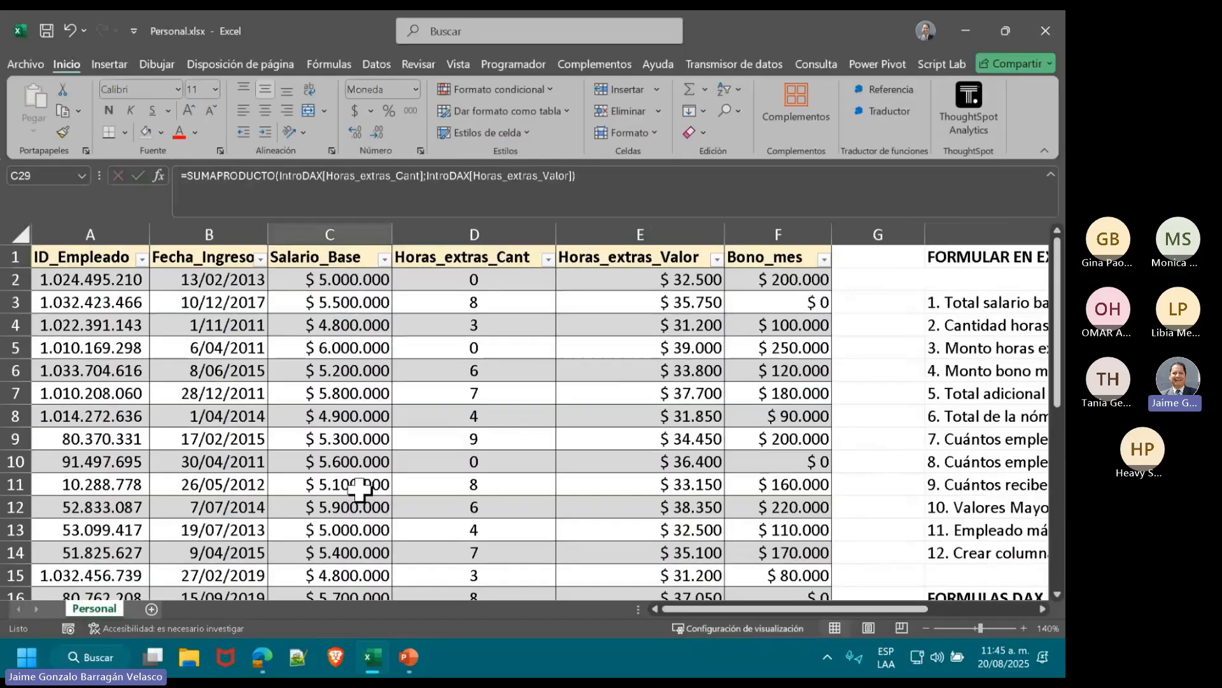
# Step: Examine the first employee's record across base salary, overtime quantity, overtime value and monthly bonus
pyautogui.click(108, 281)
pyautogui.moveTo(60, 277); pyautogui.dragTo(791, 279)
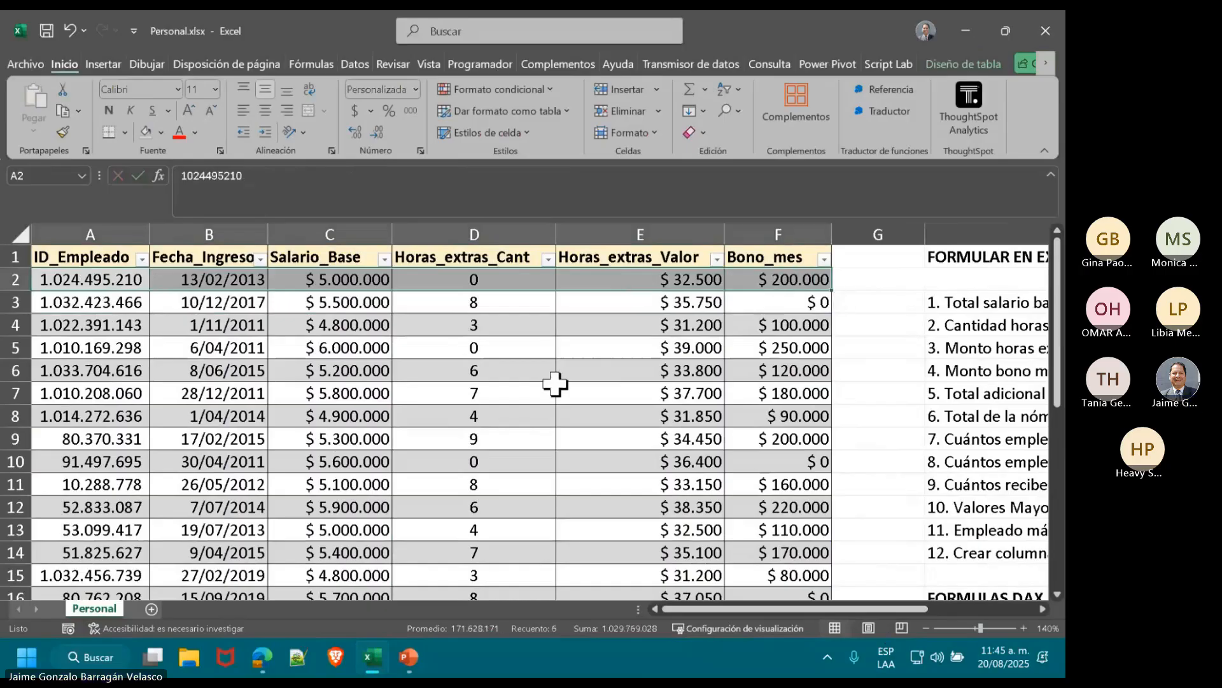
pyautogui.click(344, 281)
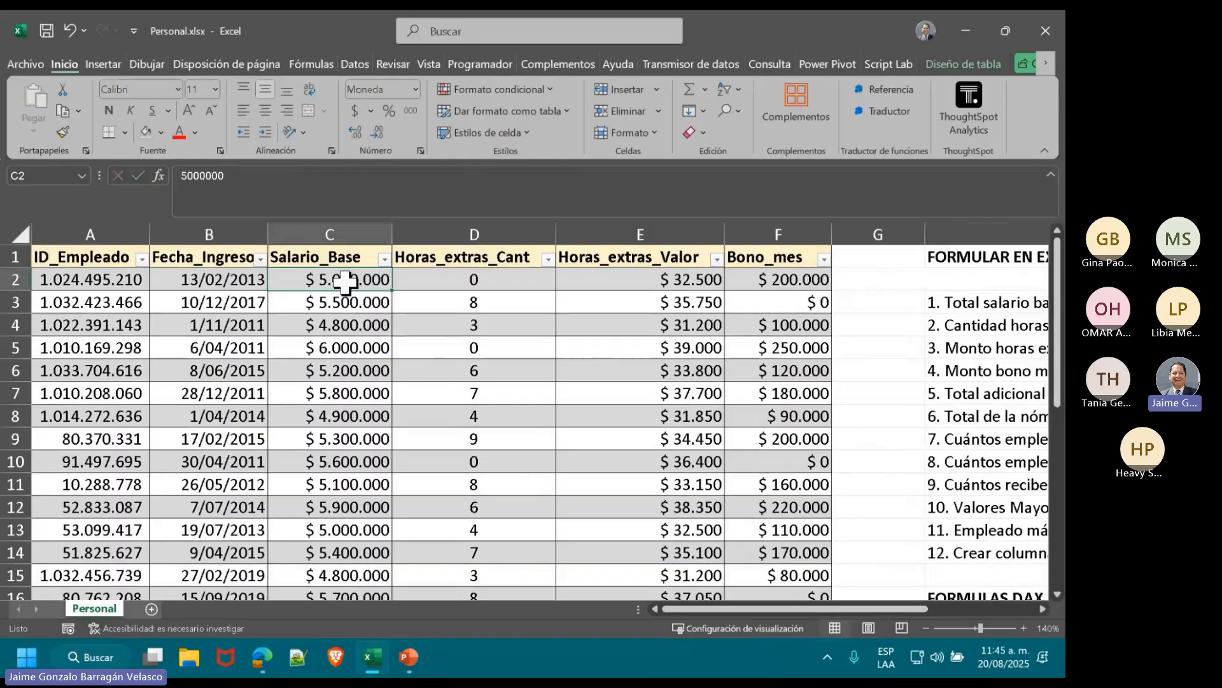
pyautogui.click(479, 275)
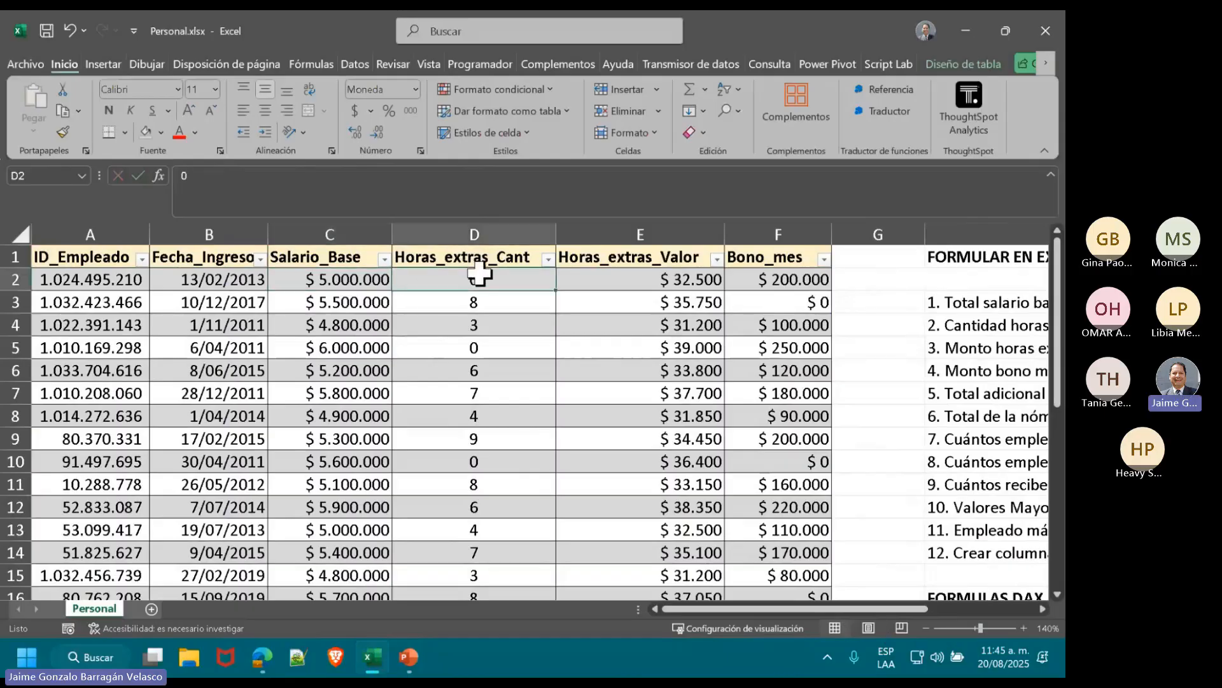
pyautogui.click(621, 275)
pyautogui.click(483, 276)
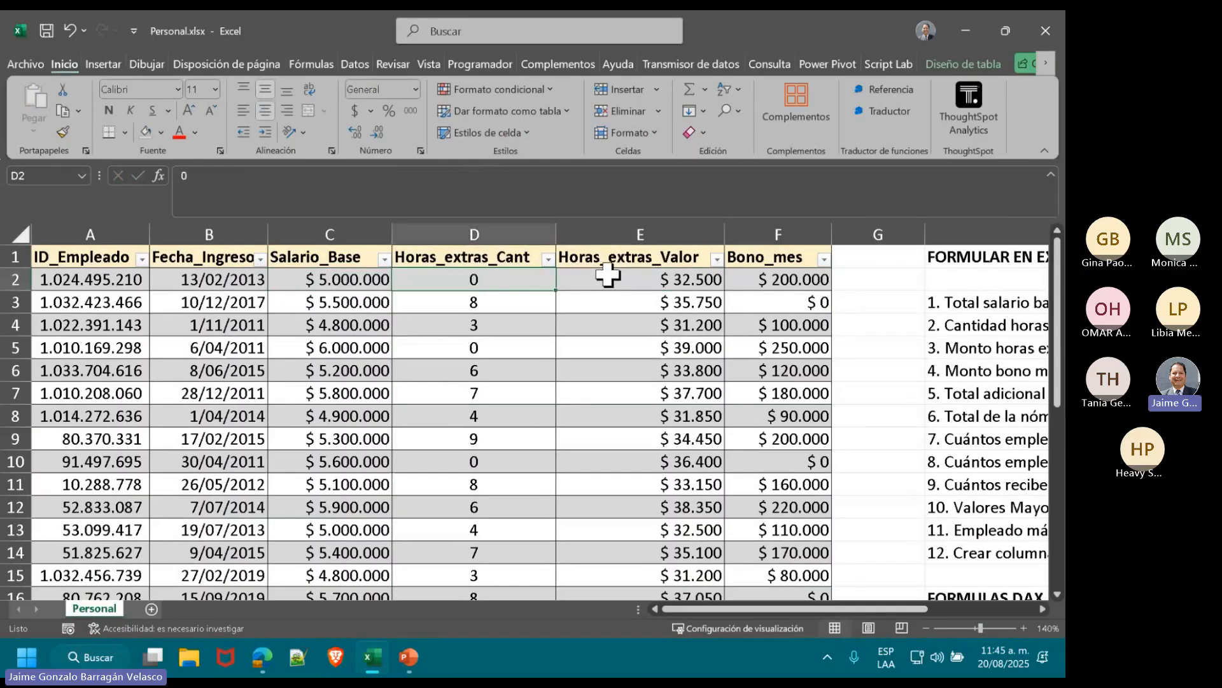
pyautogui.click(774, 280)
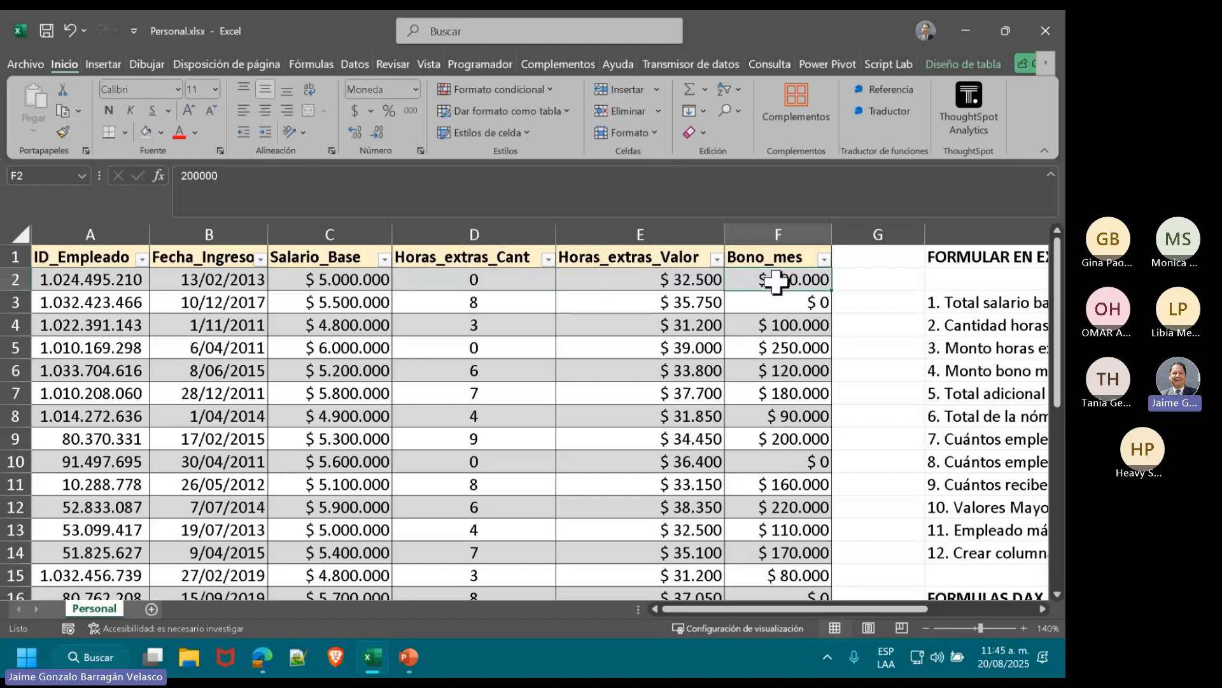
# Step: Insert a new column G beside Bono_mes and give it the table header Adicional
pyautogui.rightClick(881, 232)
pyautogui.click(841, 404)
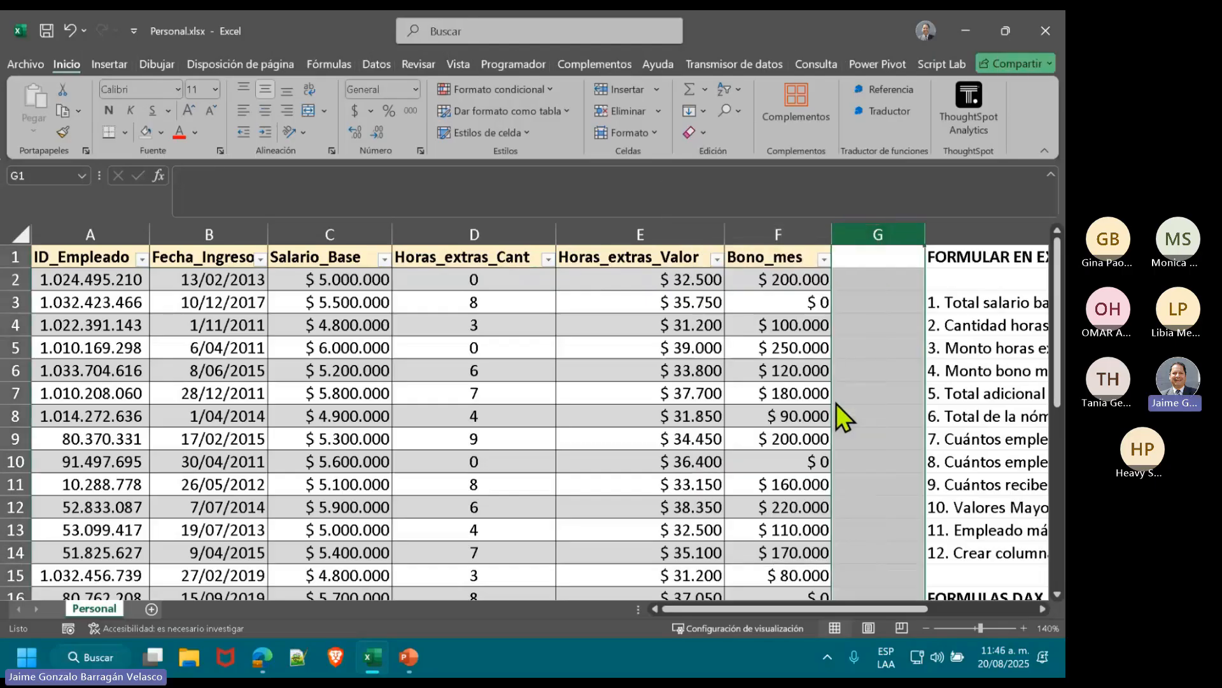
pyautogui.click(888, 257)
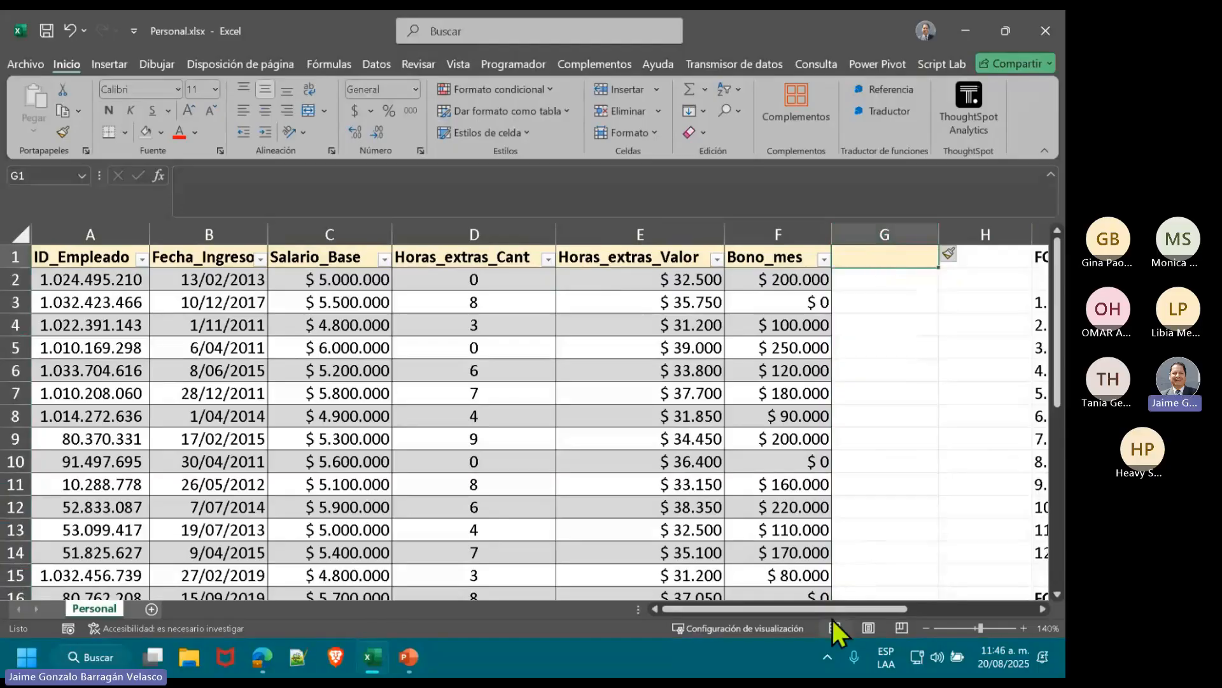
pyautogui.moveTo(832, 610)
pyautogui.mouseDown()
pyautogui.moveTo(961, 629)
pyautogui.moveTo(824, 631)
pyautogui.moveTo(839, 632)
pyautogui.moveTo(839, 619)
pyautogui.mouseUp()
pyautogui.write('Adicional')
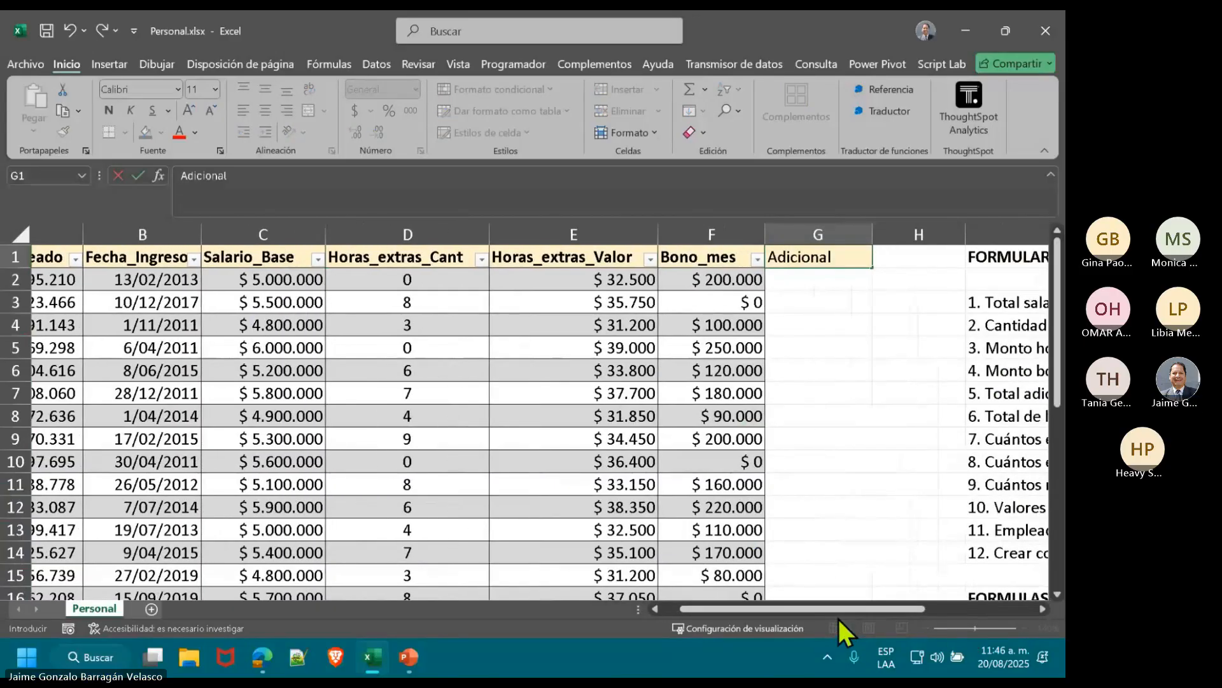
pyautogui.press('Return')
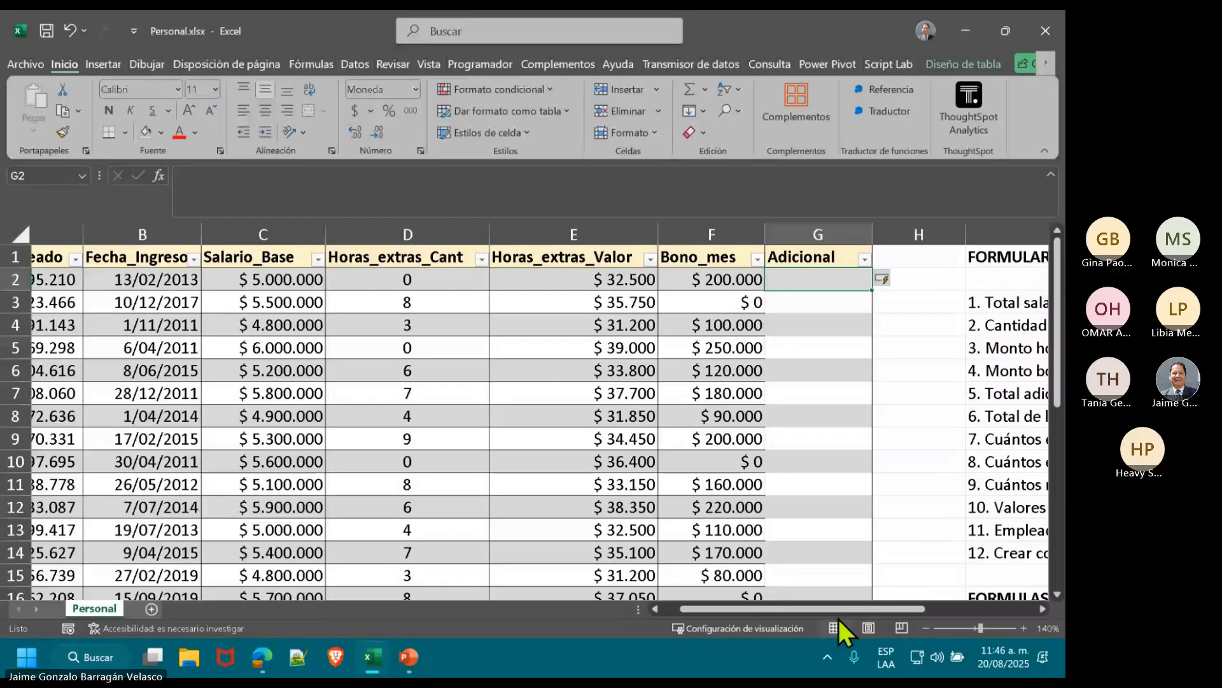
# Step: Begin a formula in G2 with =SUMAR(, discarding the SUMAR.SI function
pyautogui.write('=')
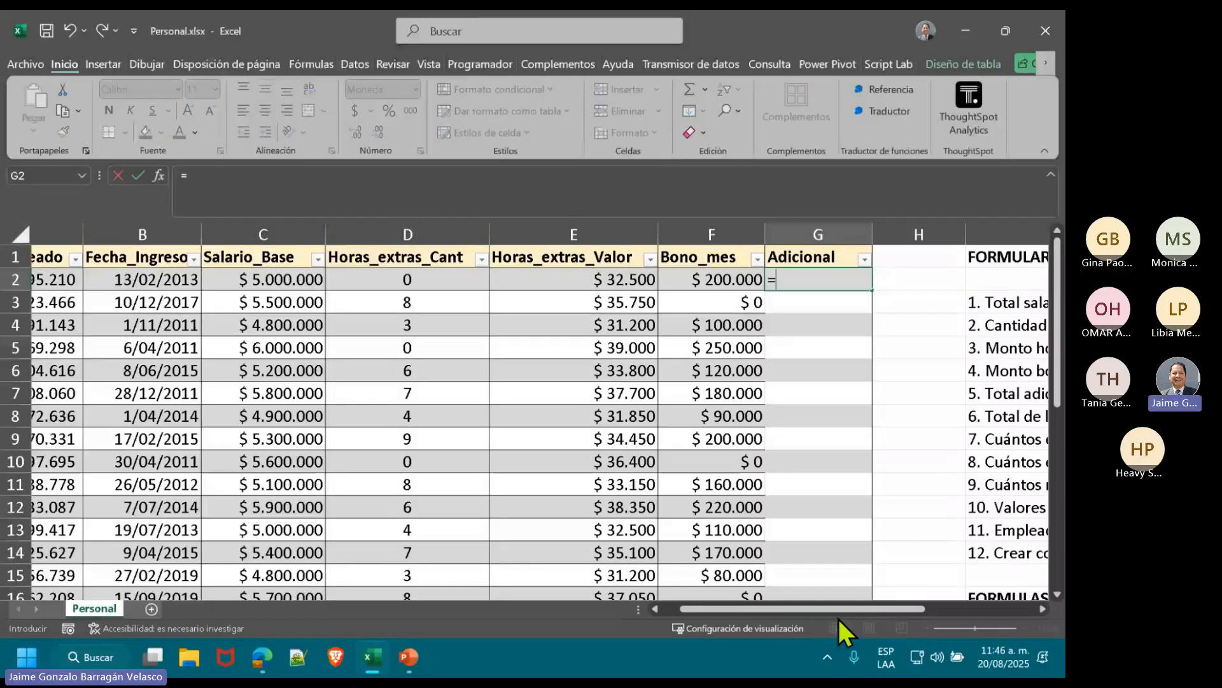
pyautogui.write('SUM')
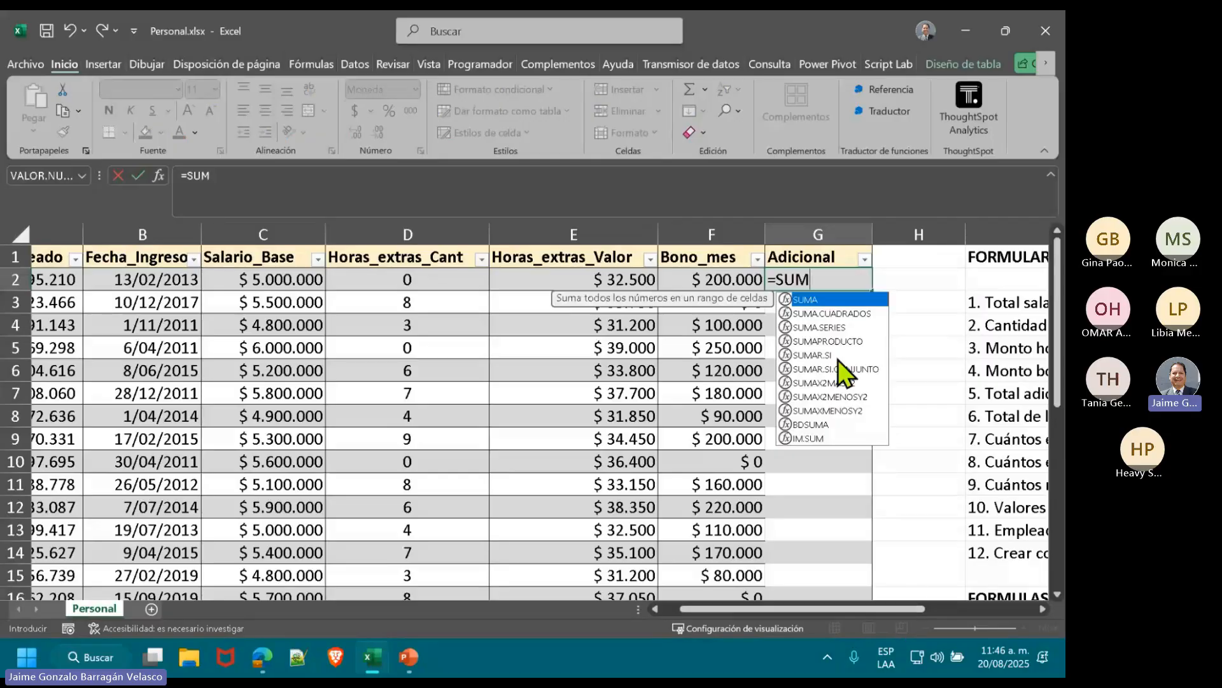
pyautogui.doubleClick(821, 354)
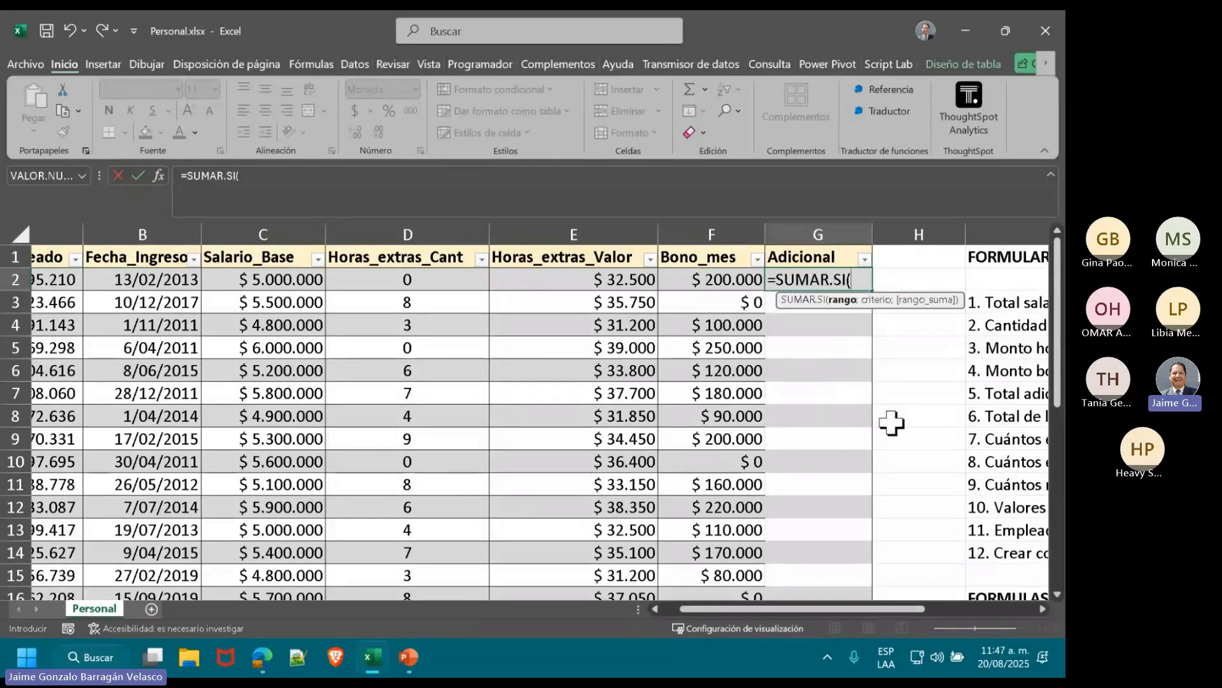
pyautogui.press('BackSpace')
pyautogui.press('BackSpace')
pyautogui.press('BackSpace')
pyautogui.press('BackSpace')
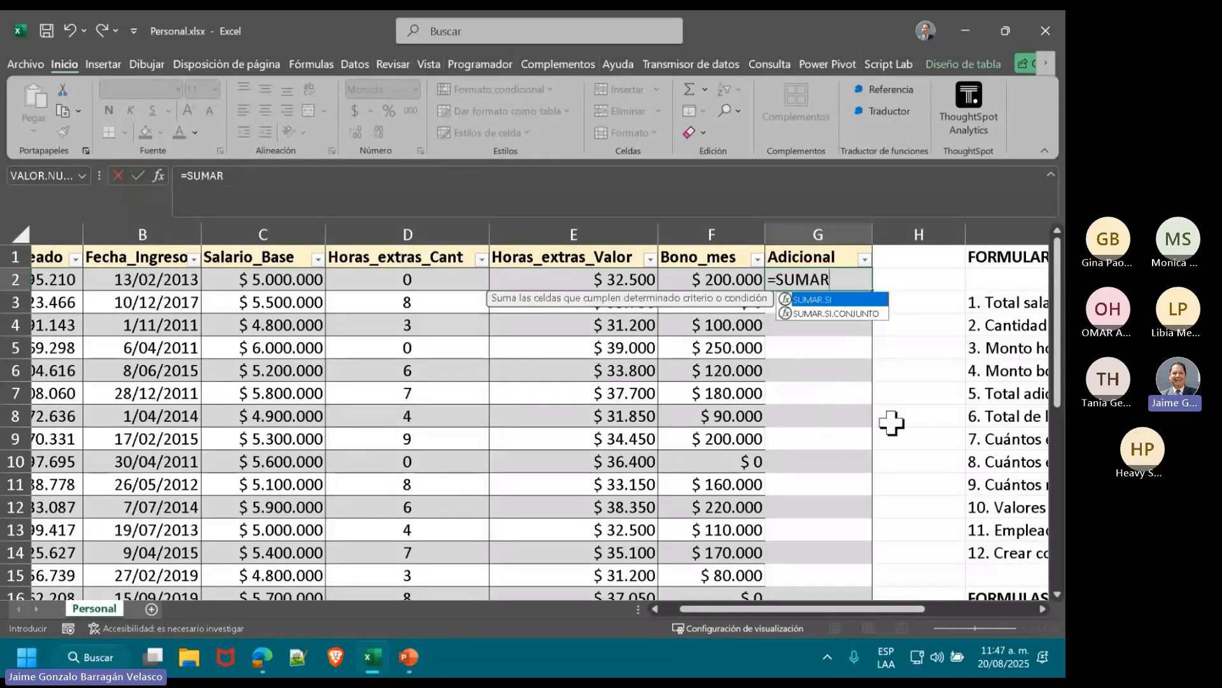
pyautogui.write('(')
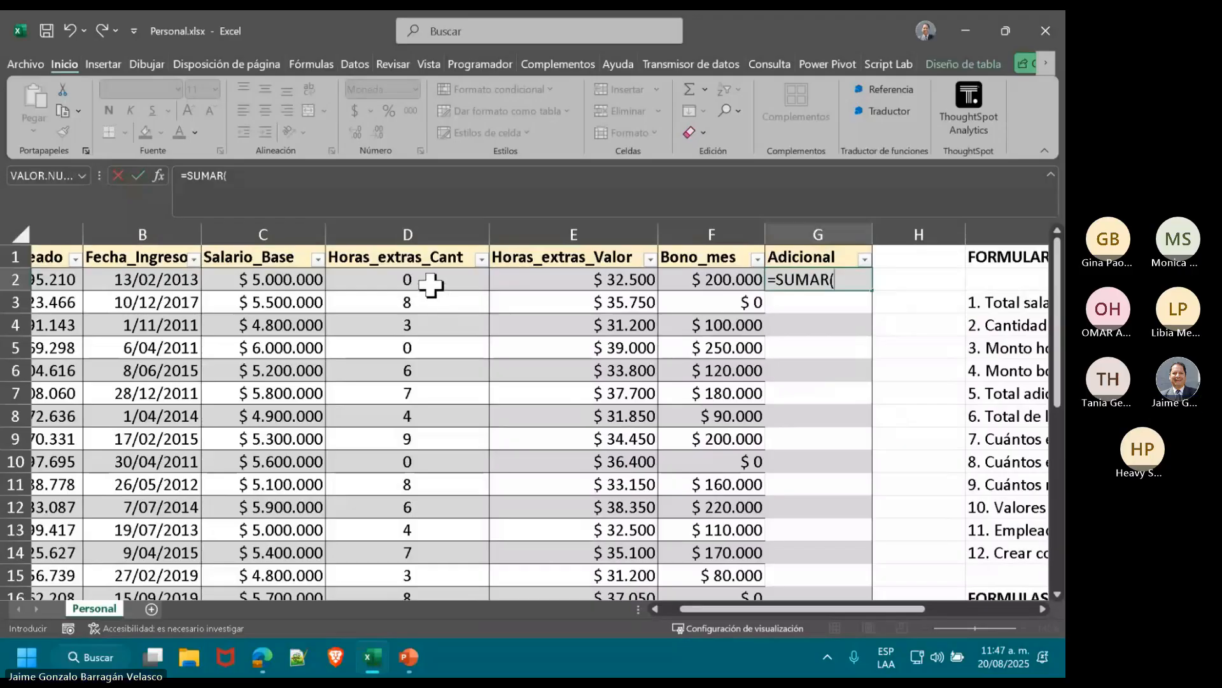
# Step: Complete the G2 formula with Horas_extras_Cant multiplied by Horas_extras_Valor as first argument and Bono_mes as second, using the same row's cells
pyautogui.click(429, 281)
pyautogui.write('*')
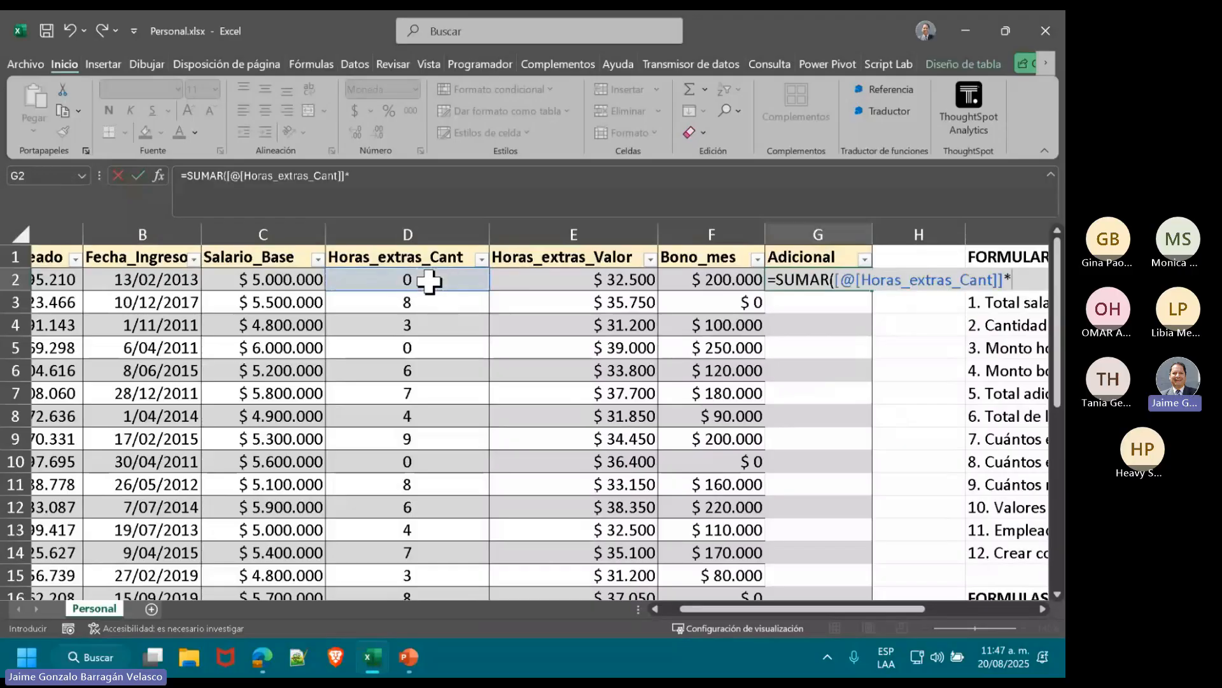
pyautogui.click(551, 280)
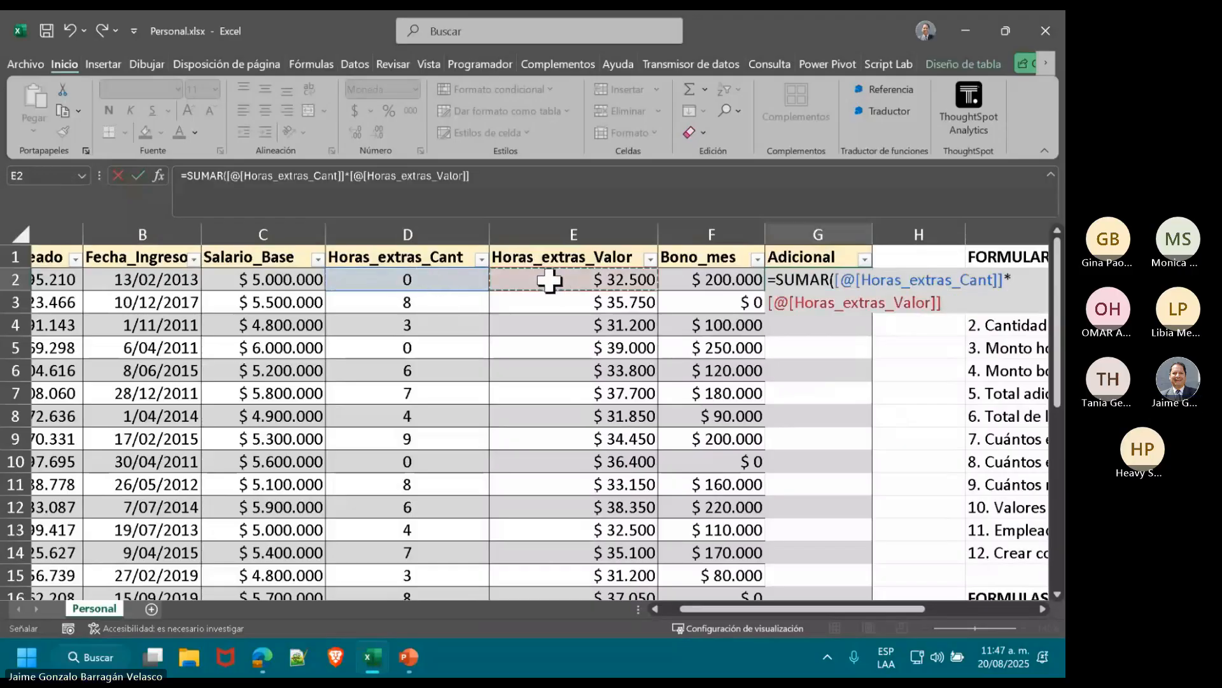
pyautogui.write(';')
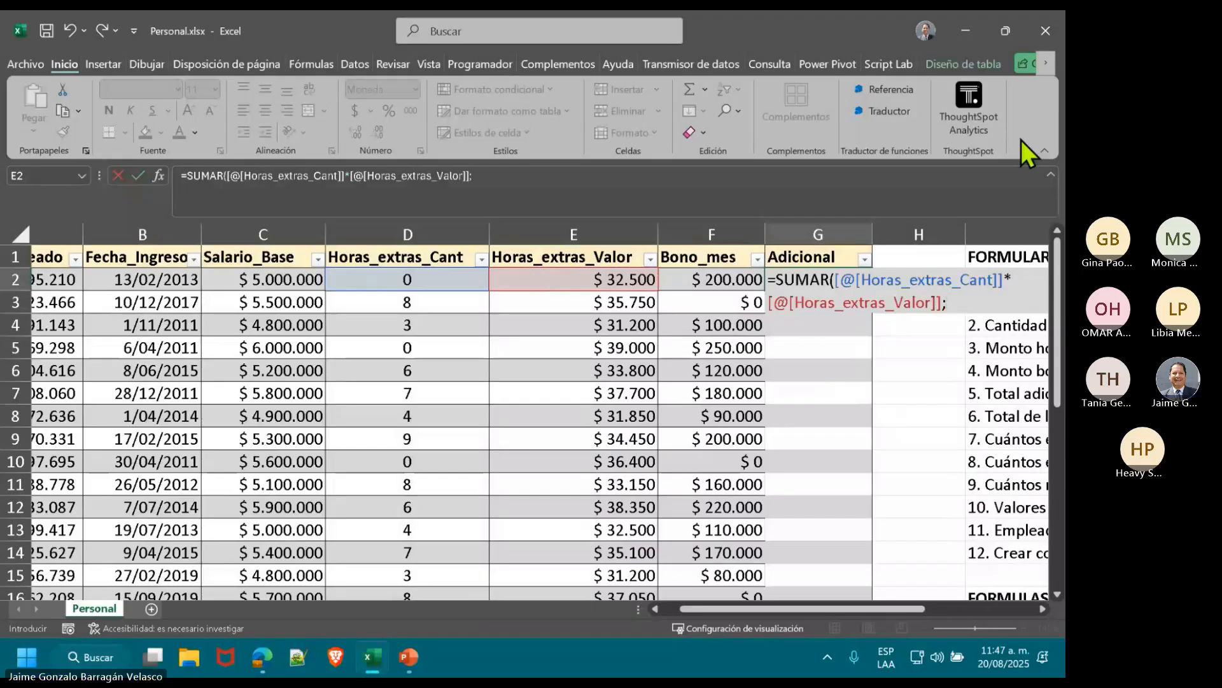
pyautogui.click(728, 277)
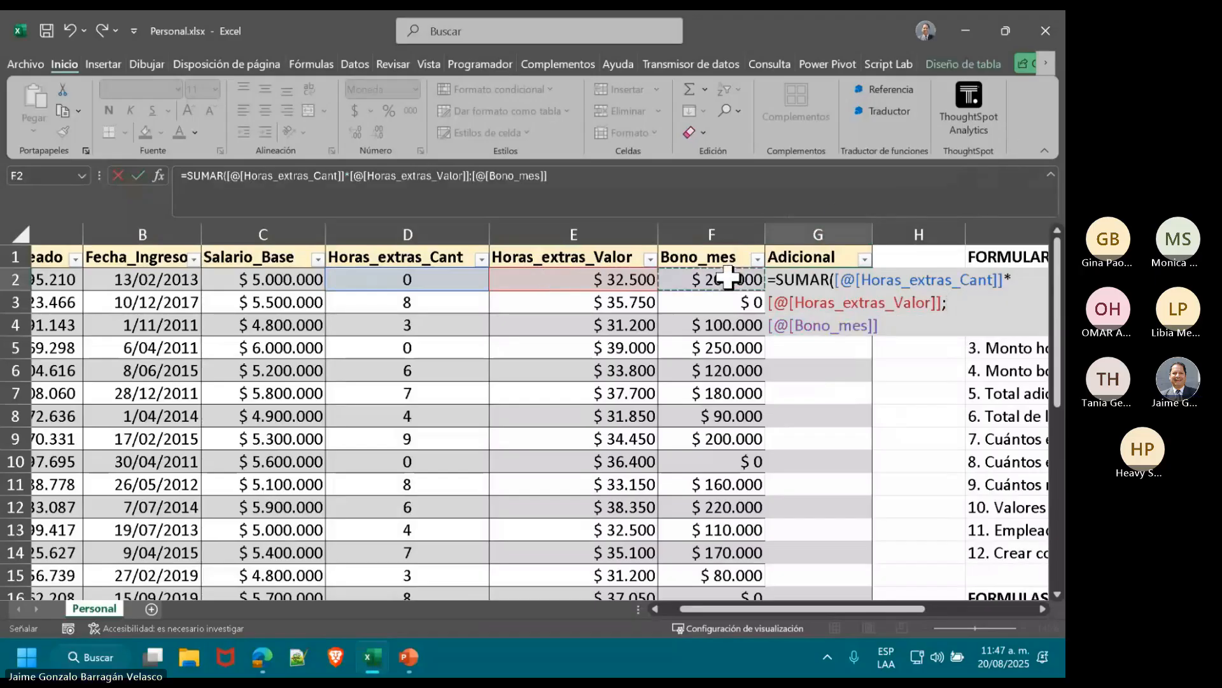
pyautogui.write(')')
pyautogui.press('Return')
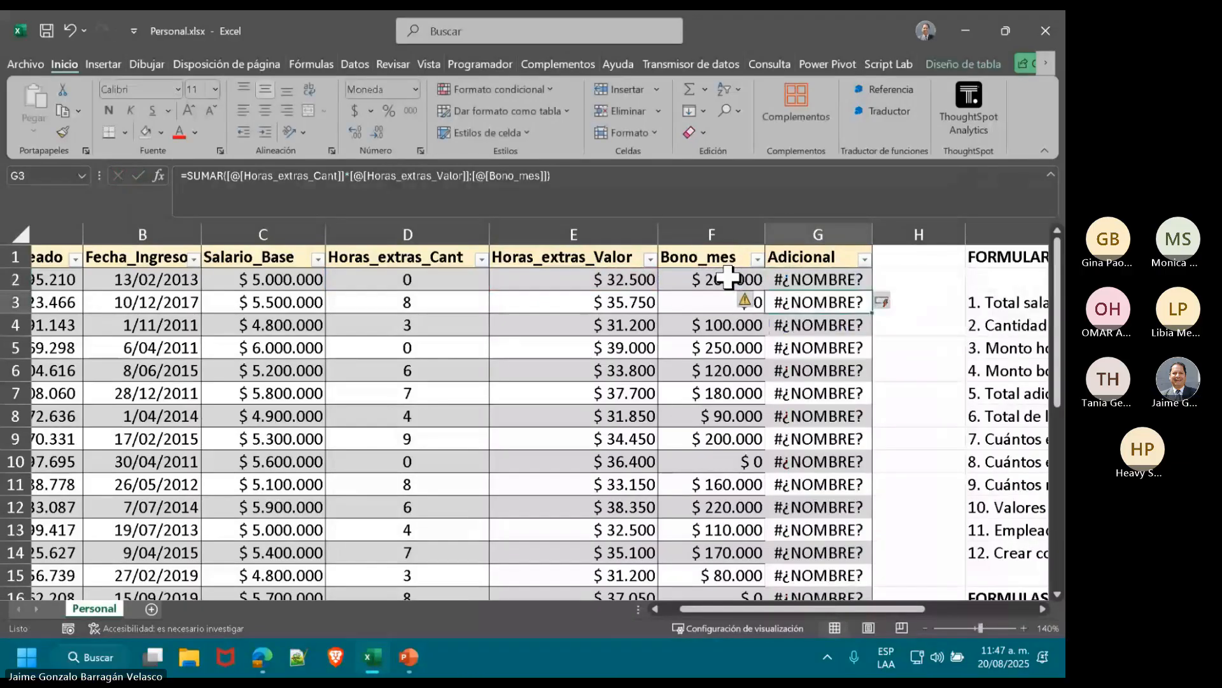
# Step: Correct the function name in the G2 formula from SUMAR to SUMA and check it against the row's bonus
pyautogui.doubleClick(790, 278)
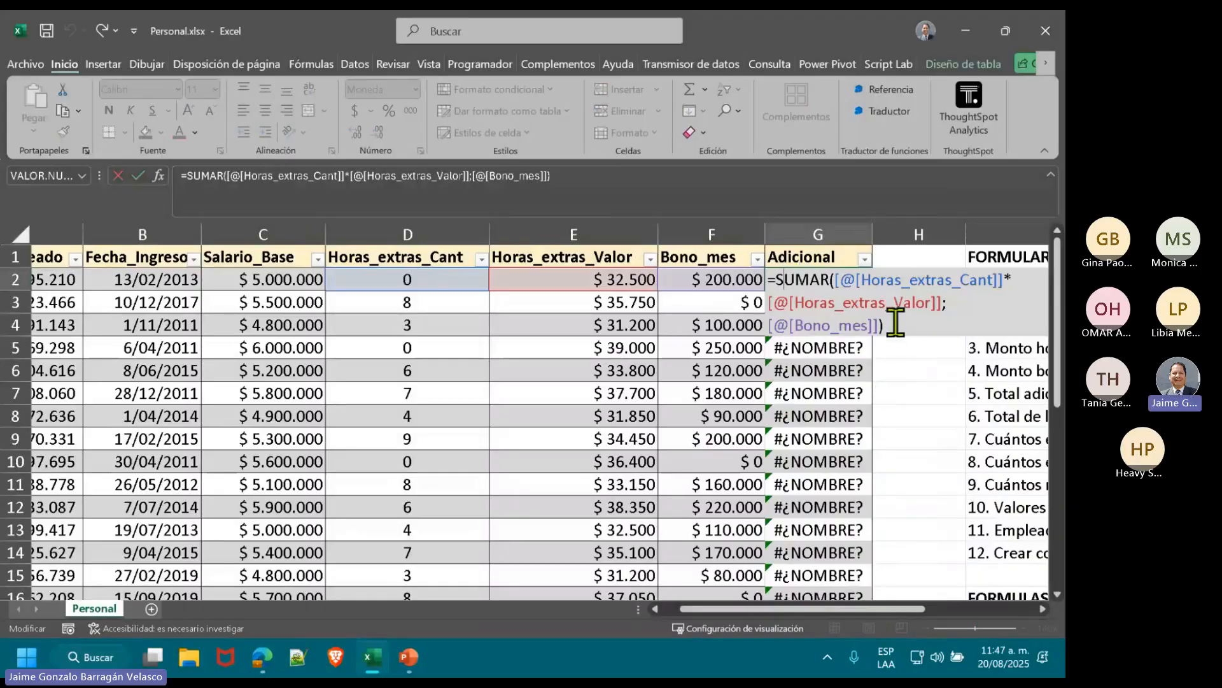
pyautogui.click(830, 280)
pyautogui.press('BackSpace')
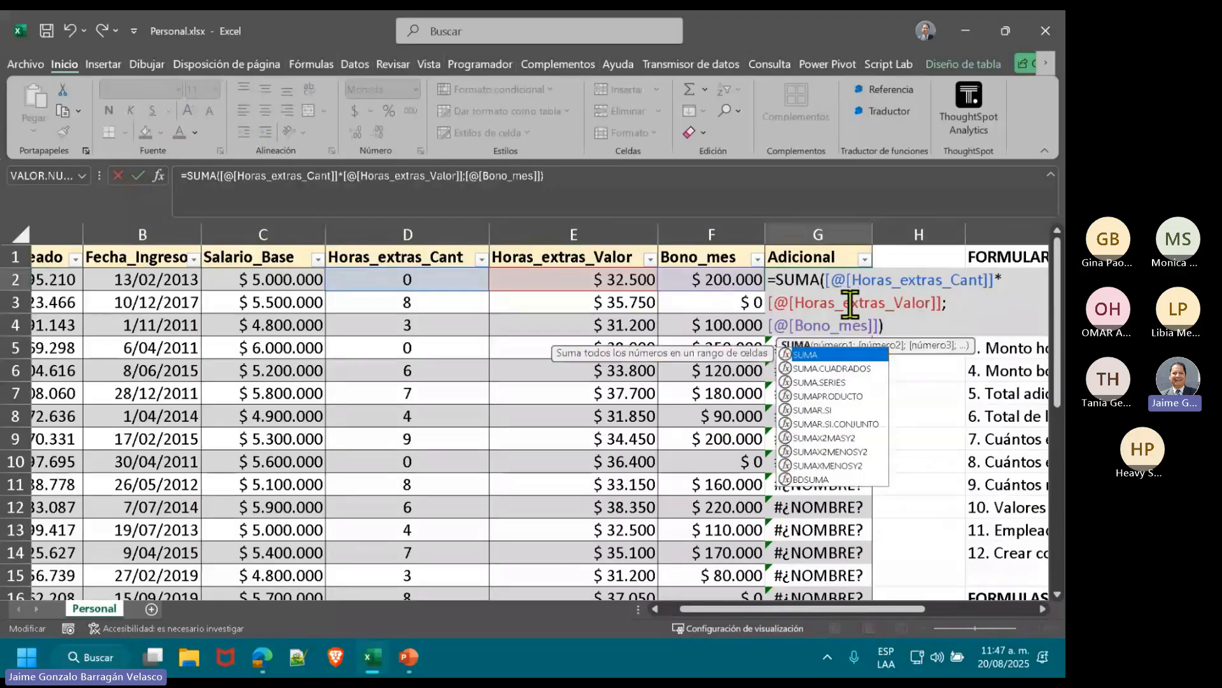
pyautogui.press('Return')
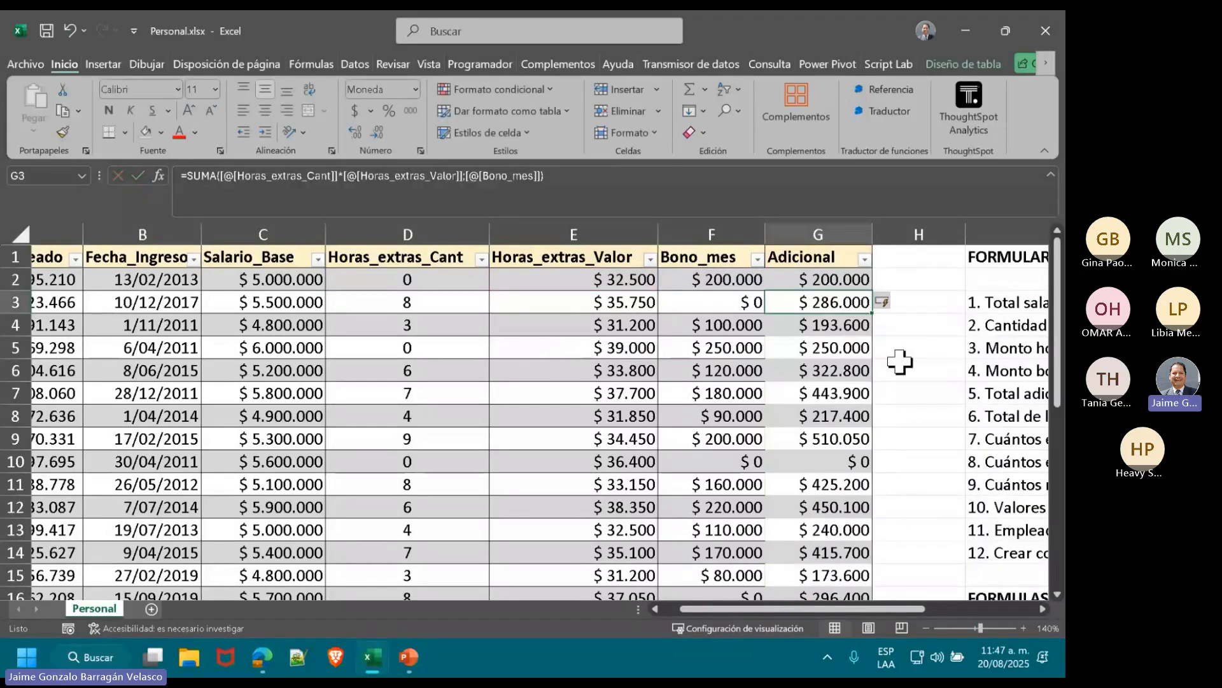
pyautogui.click(832, 280)
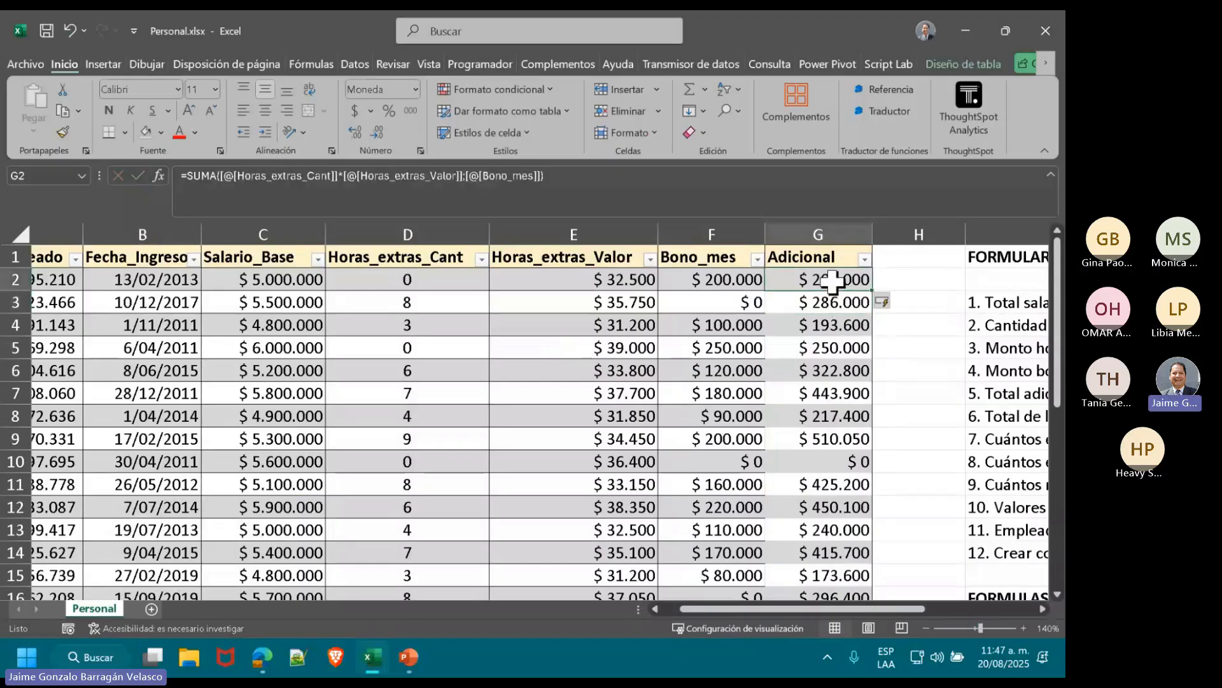
pyautogui.click(724, 283)
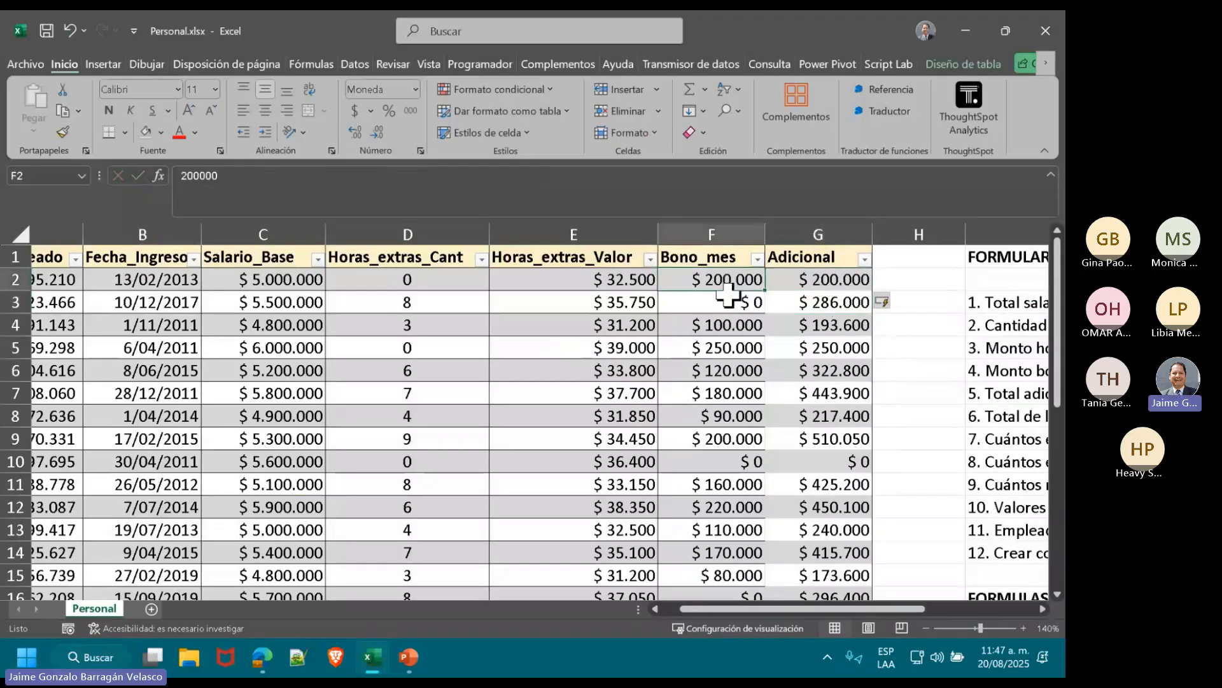
# Step: Check the Adicional formula in row 2 against that row's overtime quantity, overtime value and bonus
pyautogui.moveTo(382, 279); pyautogui.dragTo(595, 280)
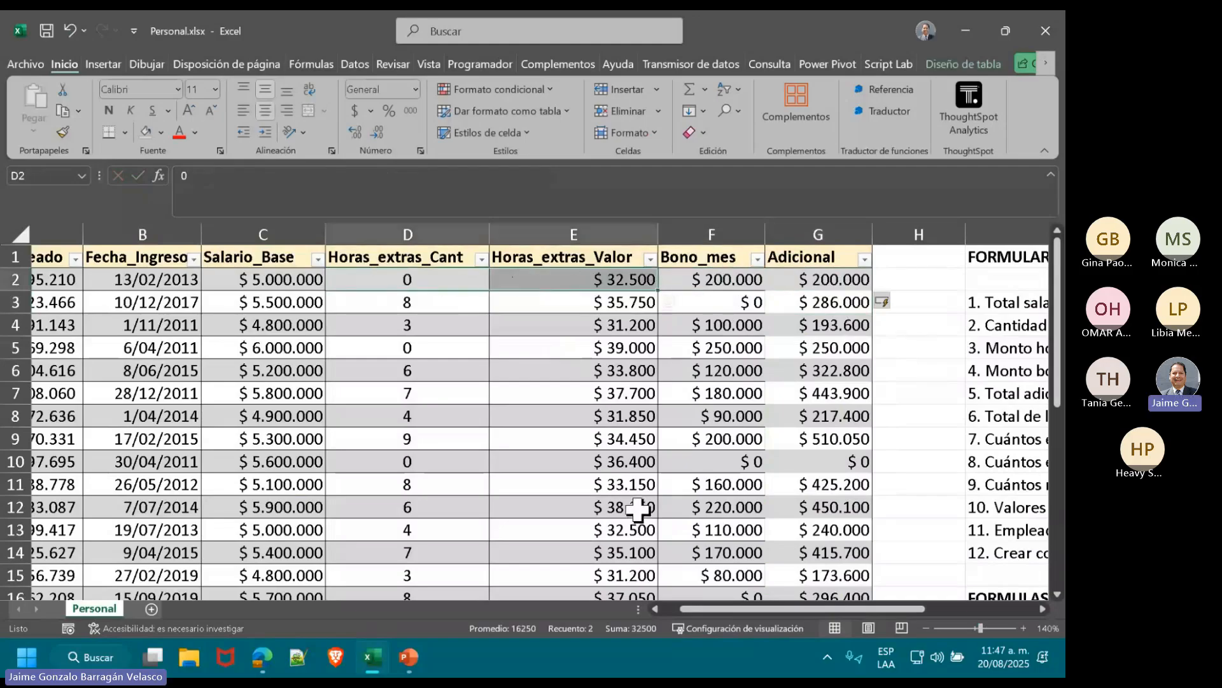
pyautogui.moveTo(407, 280); pyautogui.dragTo(565, 276)
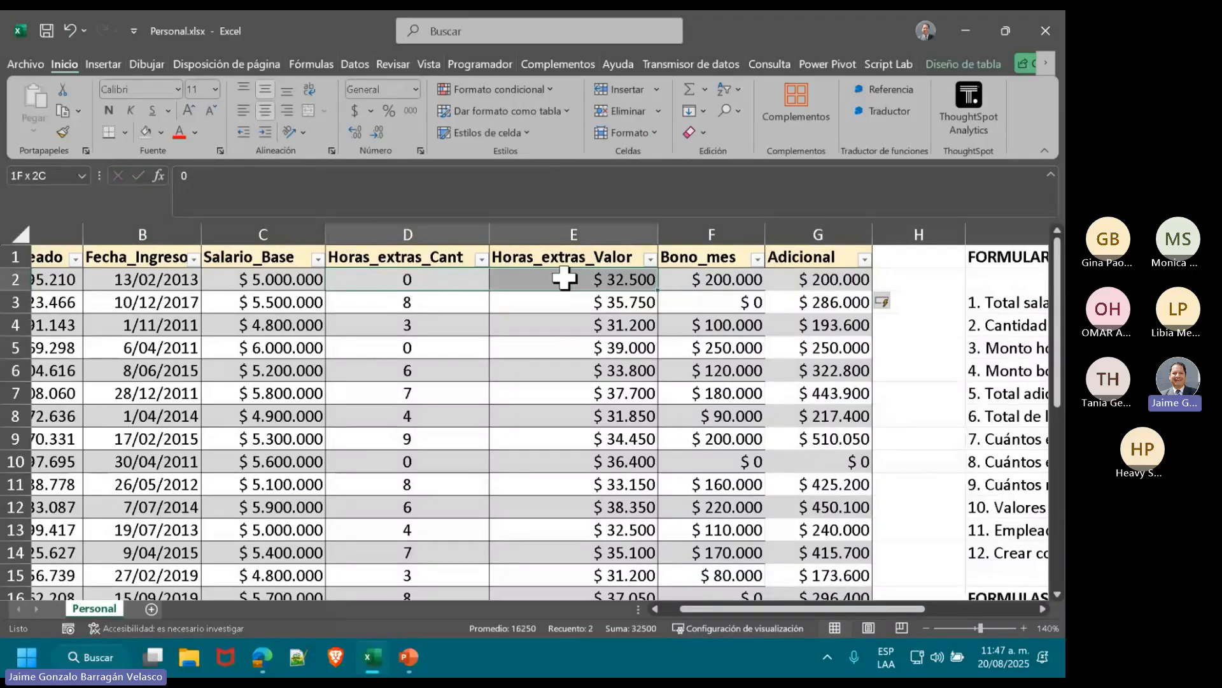
pyautogui.click(841, 278)
pyautogui.doubleClick(842, 279)
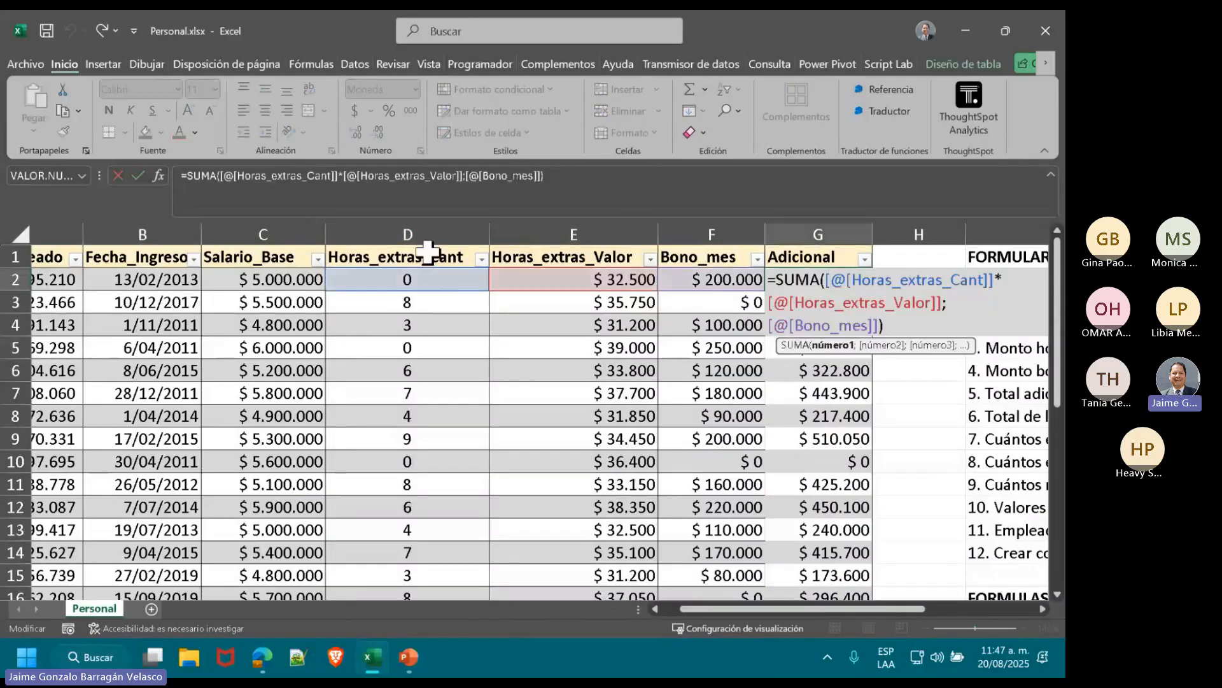
pyautogui.hotkey('ctrl', 'Return')
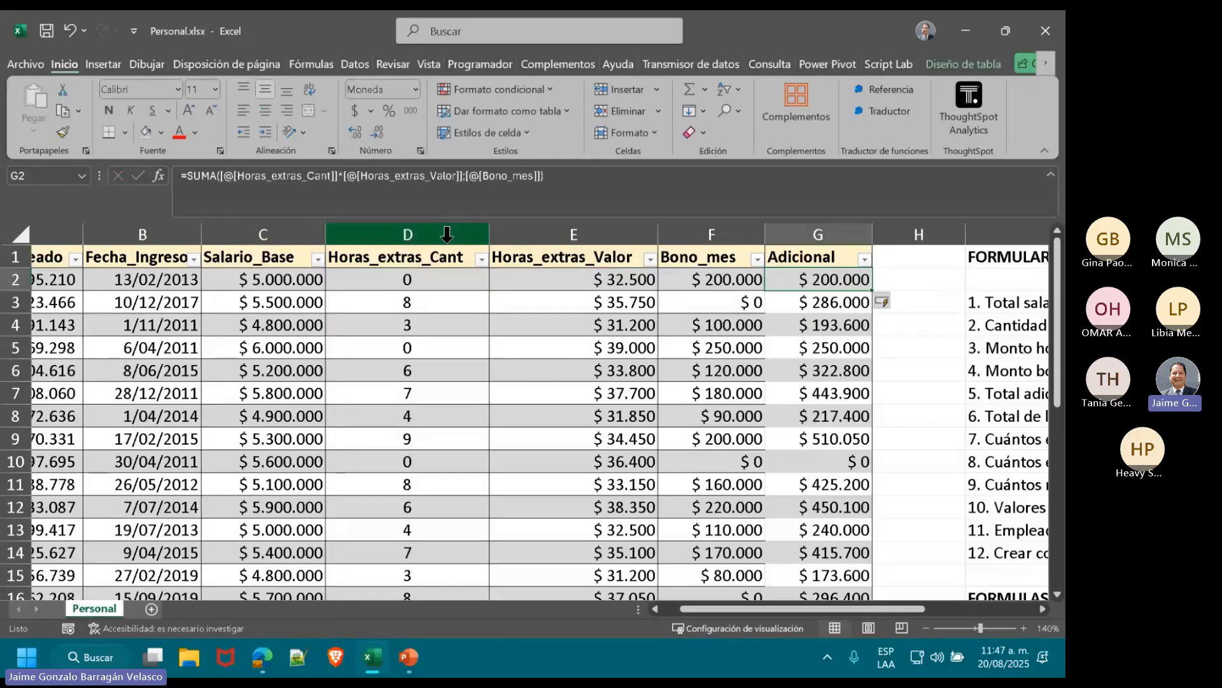
pyautogui.click(697, 284)
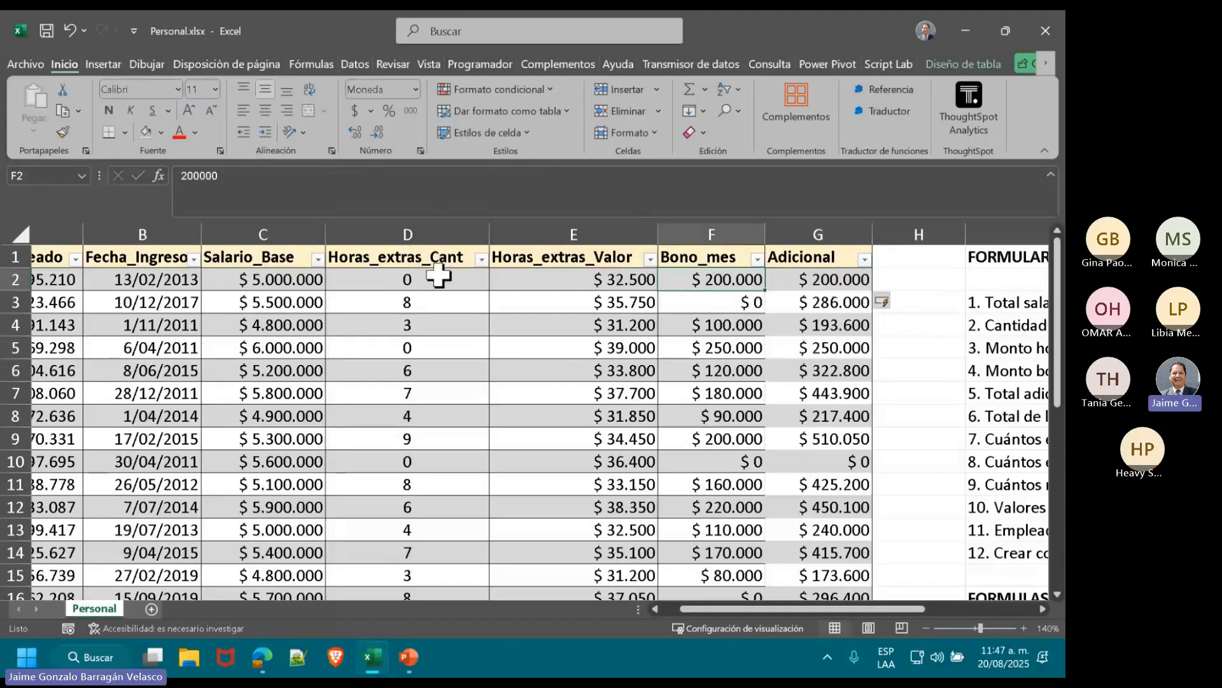
# Step: Check the Adicional results in rows 3 and 4 against their overtime quantity, overtime value and bonus cells
pyautogui.click(407, 303)
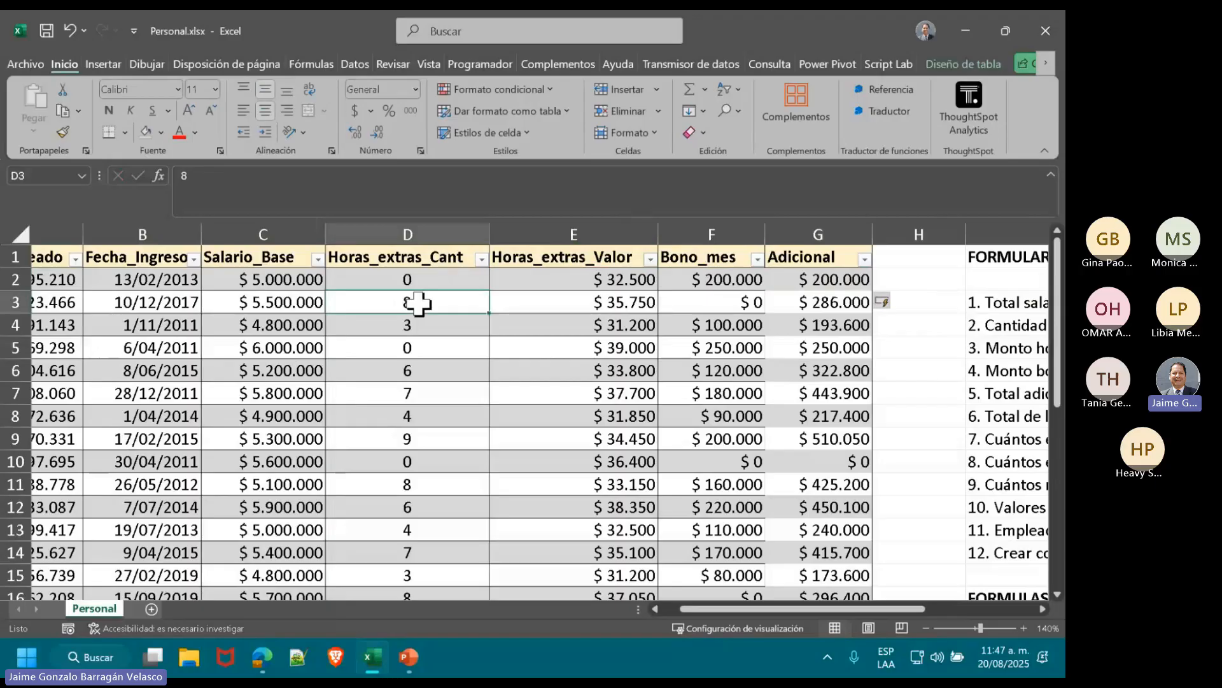
pyautogui.click(599, 304)
pyautogui.doubleClick(844, 303)
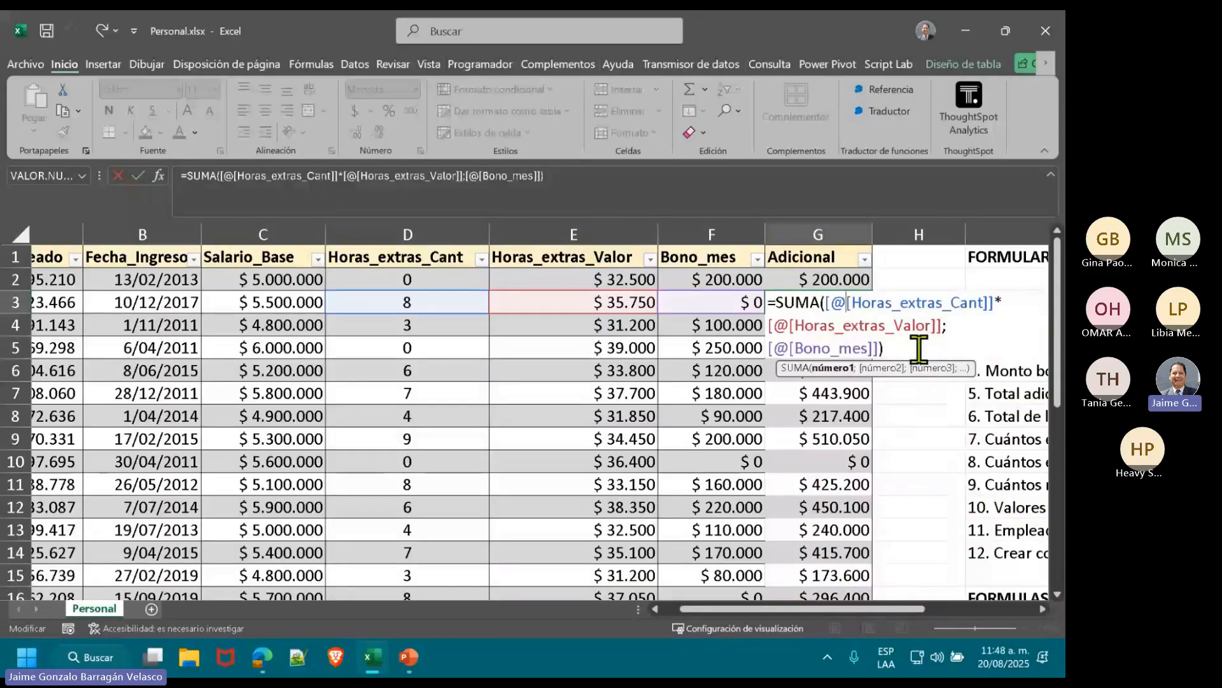
pyautogui.click(759, 303)
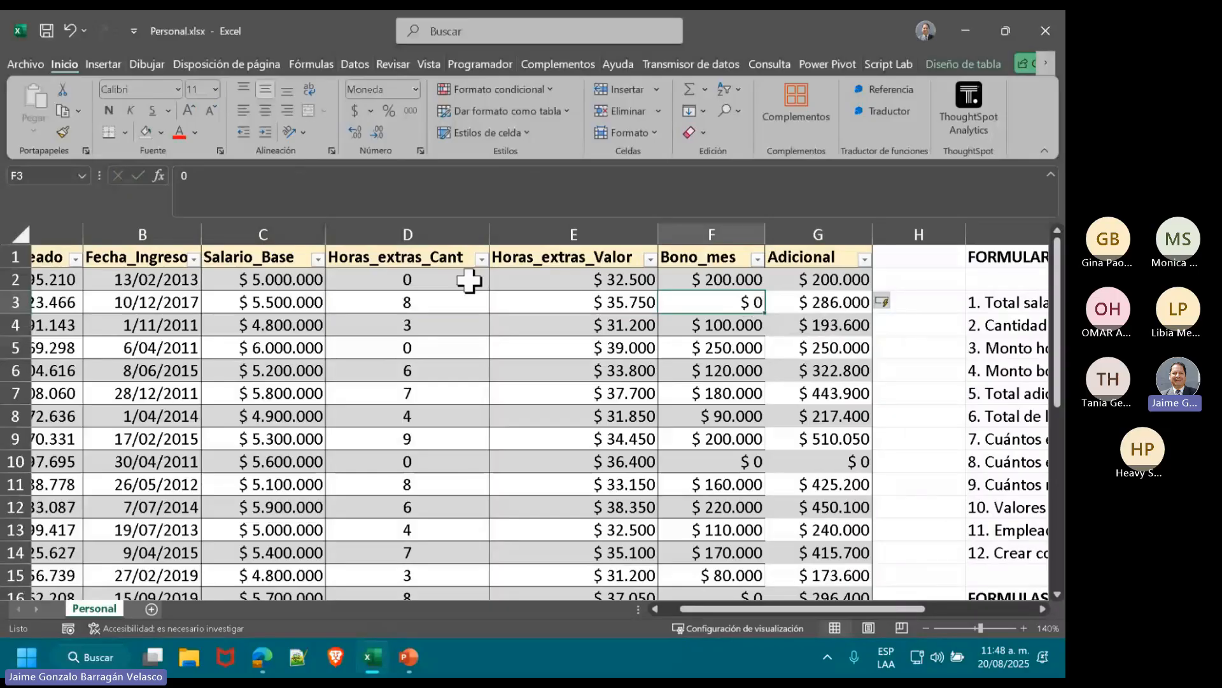
pyautogui.moveTo(376, 295); pyautogui.dragTo(591, 299)
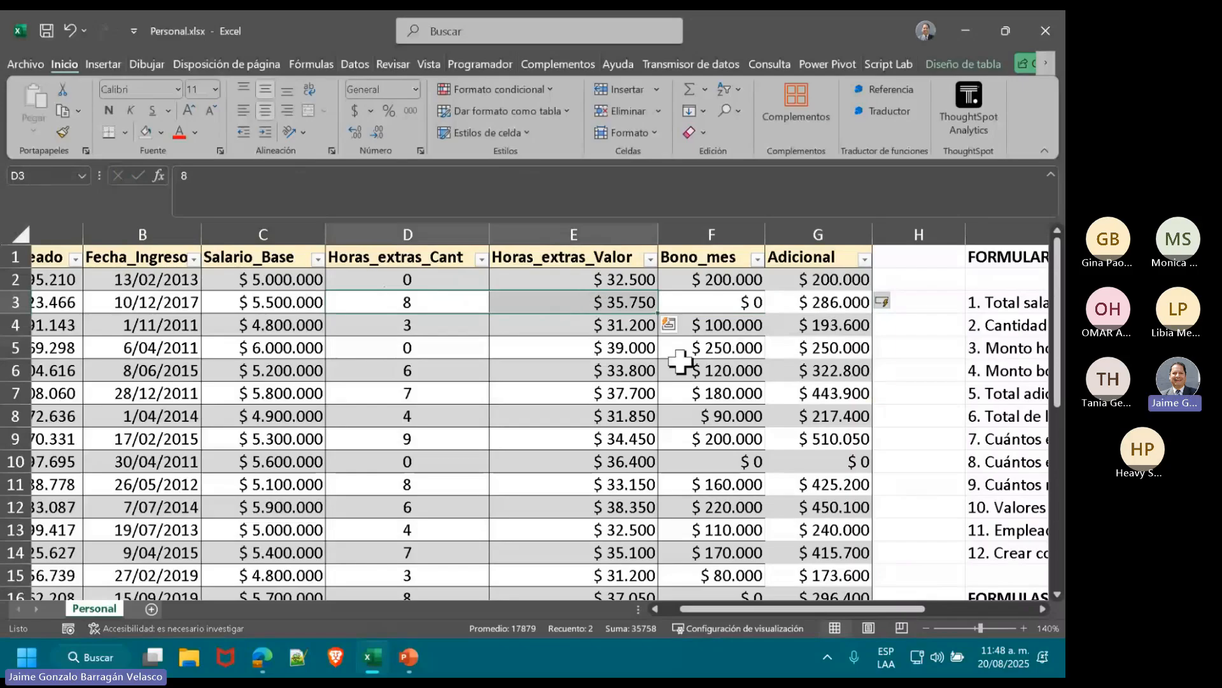
pyautogui.moveTo(401, 323); pyautogui.dragTo(639, 330)
pyautogui.click(700, 332)
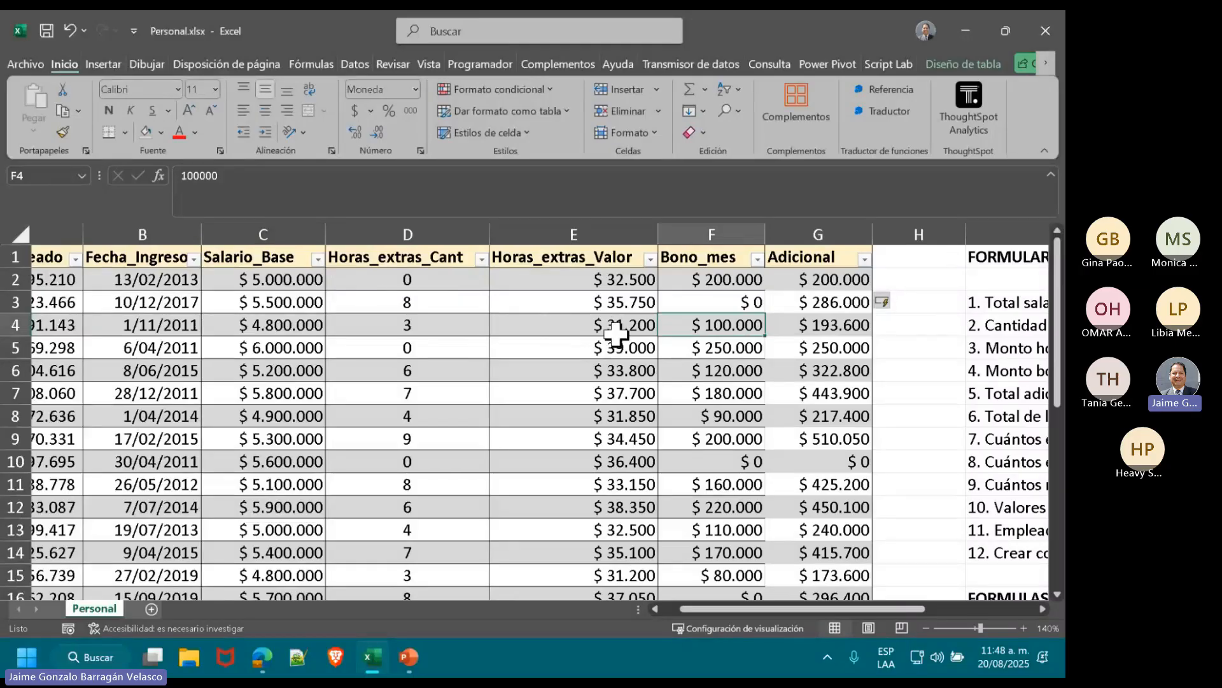
pyautogui.click(806, 324)
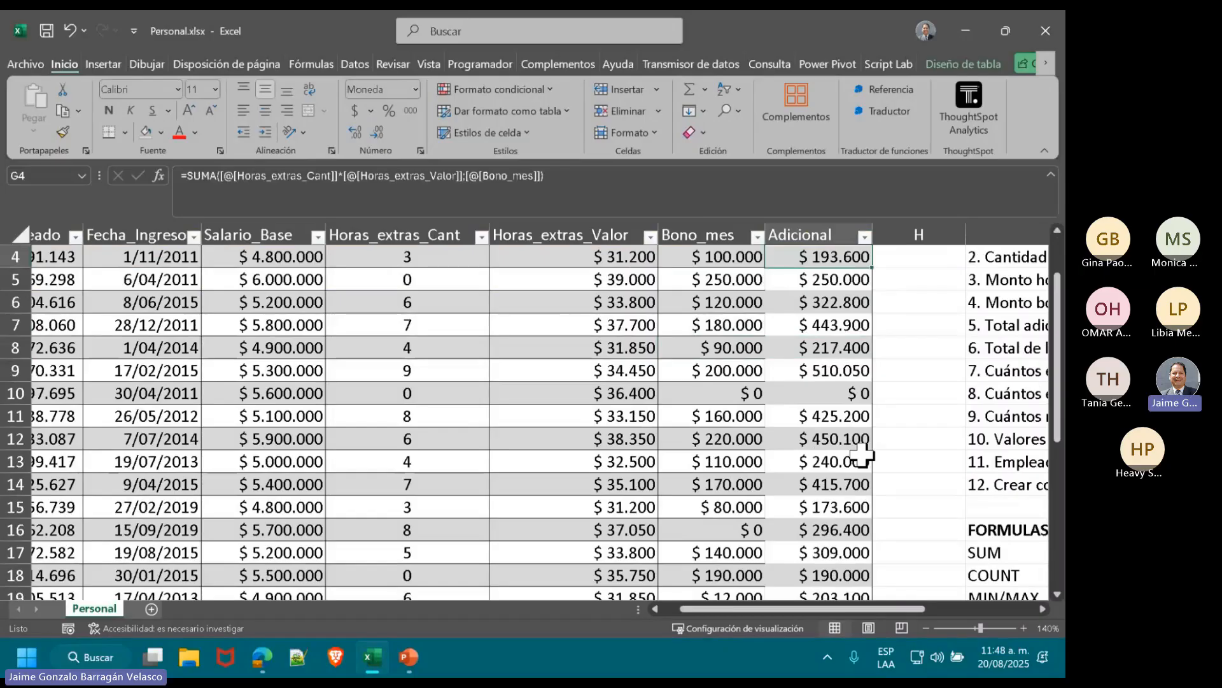
# Step: Review the Adicional formula in G2 once more and leave it without changing it
pyautogui.scroll(1, 862, 454)
pyautogui.click(839, 280)
pyautogui.doubleClick(839, 280)
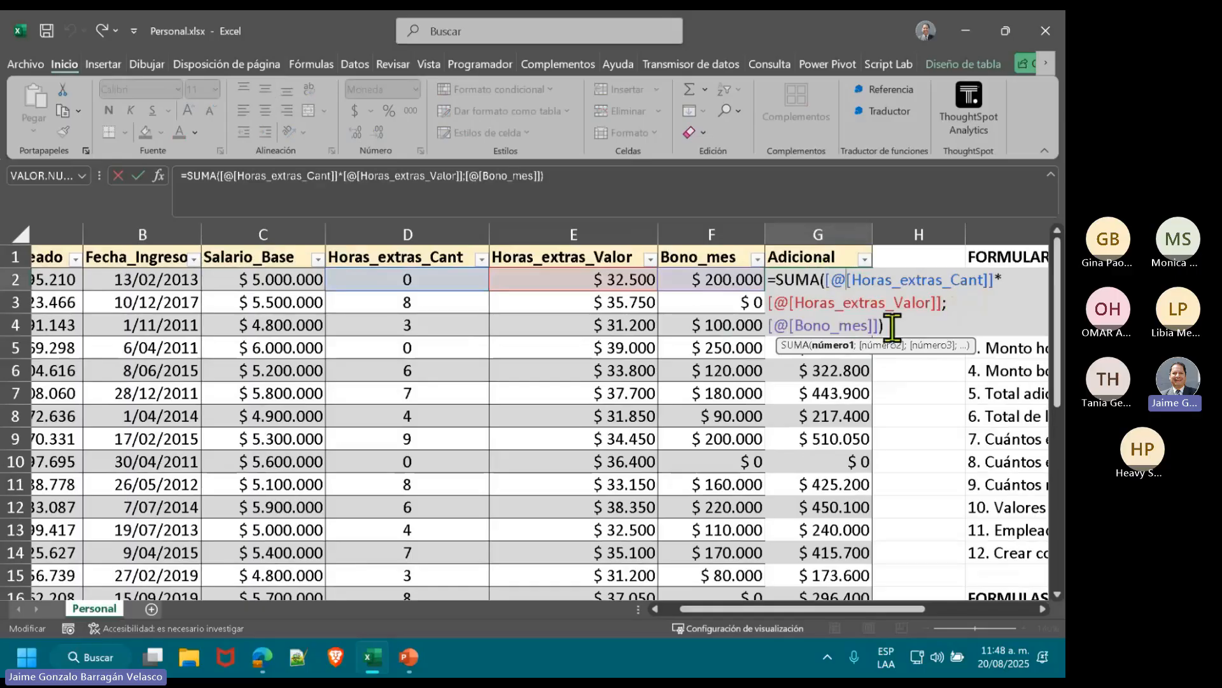
pyautogui.scroll(-5, 848, 400)
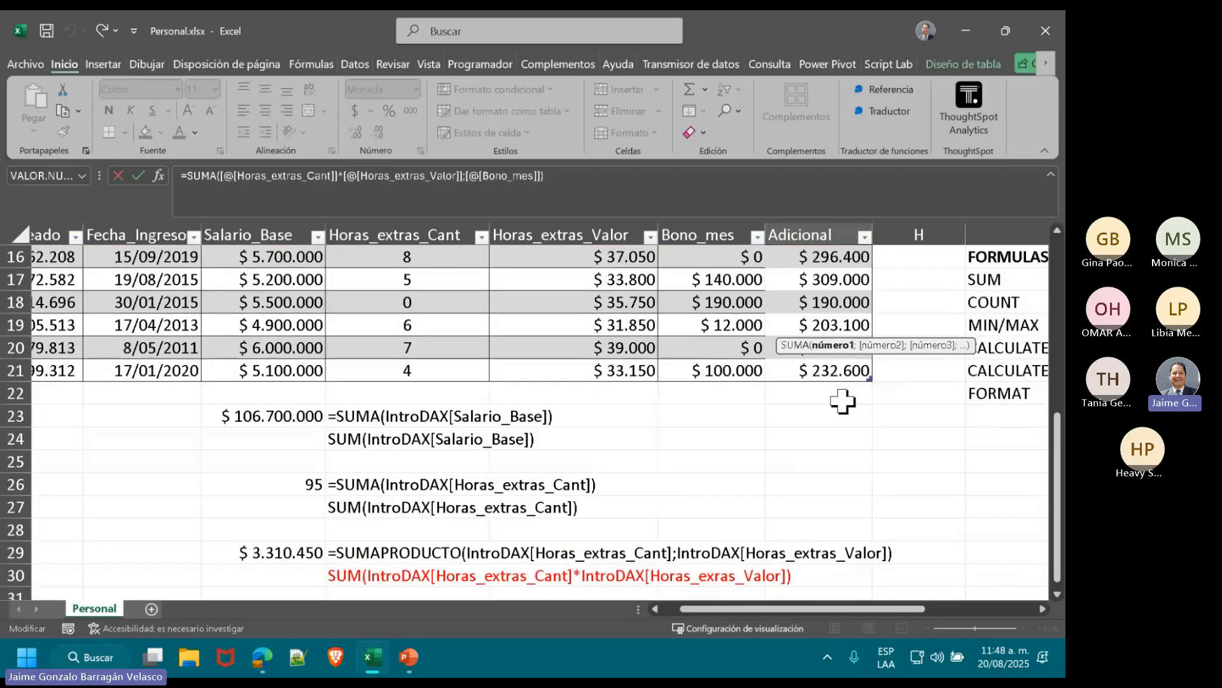
pyautogui.click(831, 413)
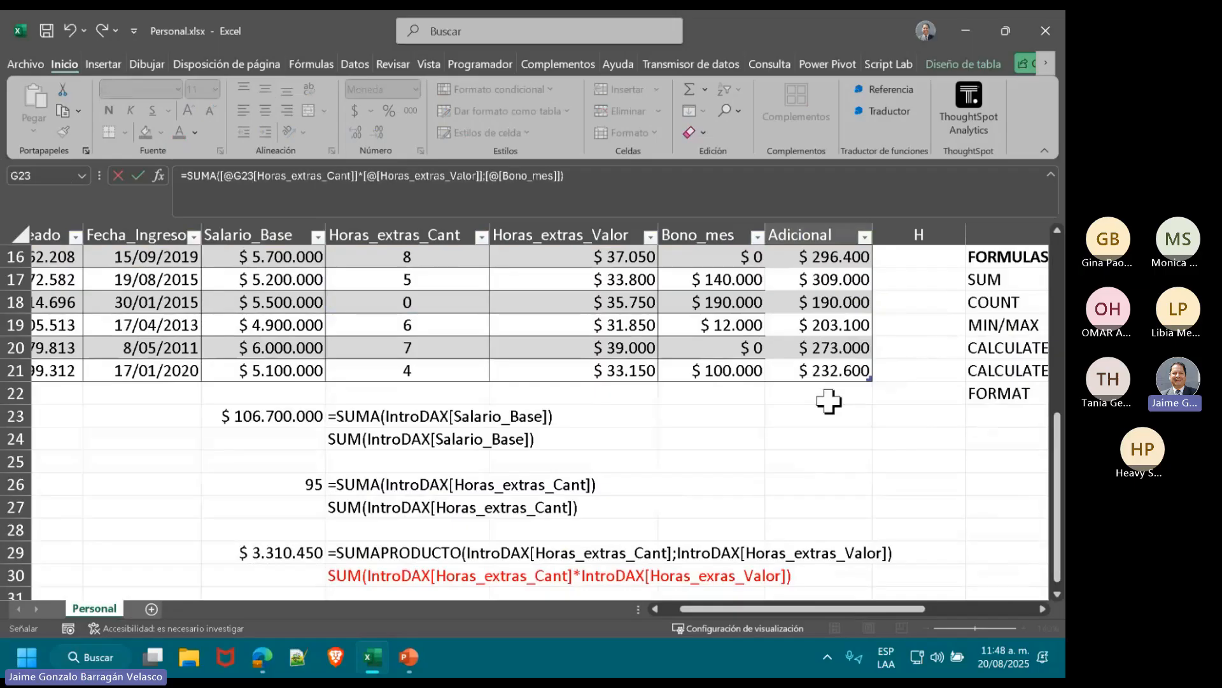
pyautogui.press('Escape')
# Step: Total the Adicional column in G23 with =SUMA(IntroDAX[Adicional])
pyautogui.scroll(-4, 821, 450)
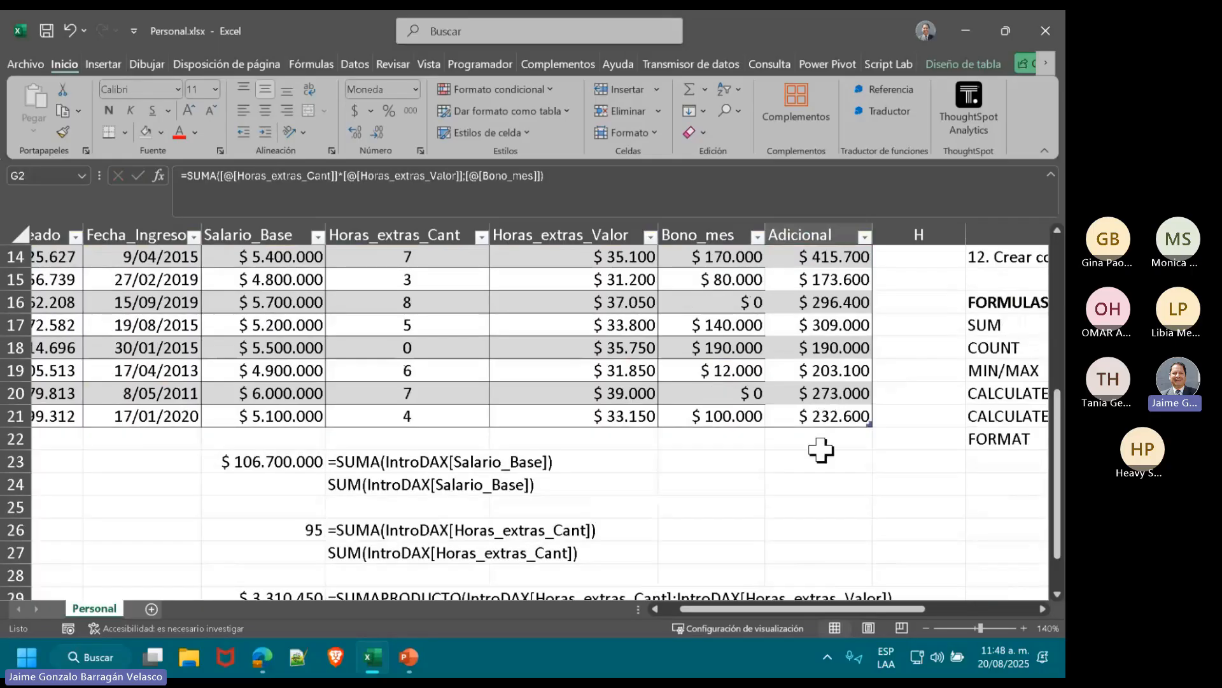
pyautogui.click(821, 451)
pyautogui.write('=SUMA(')
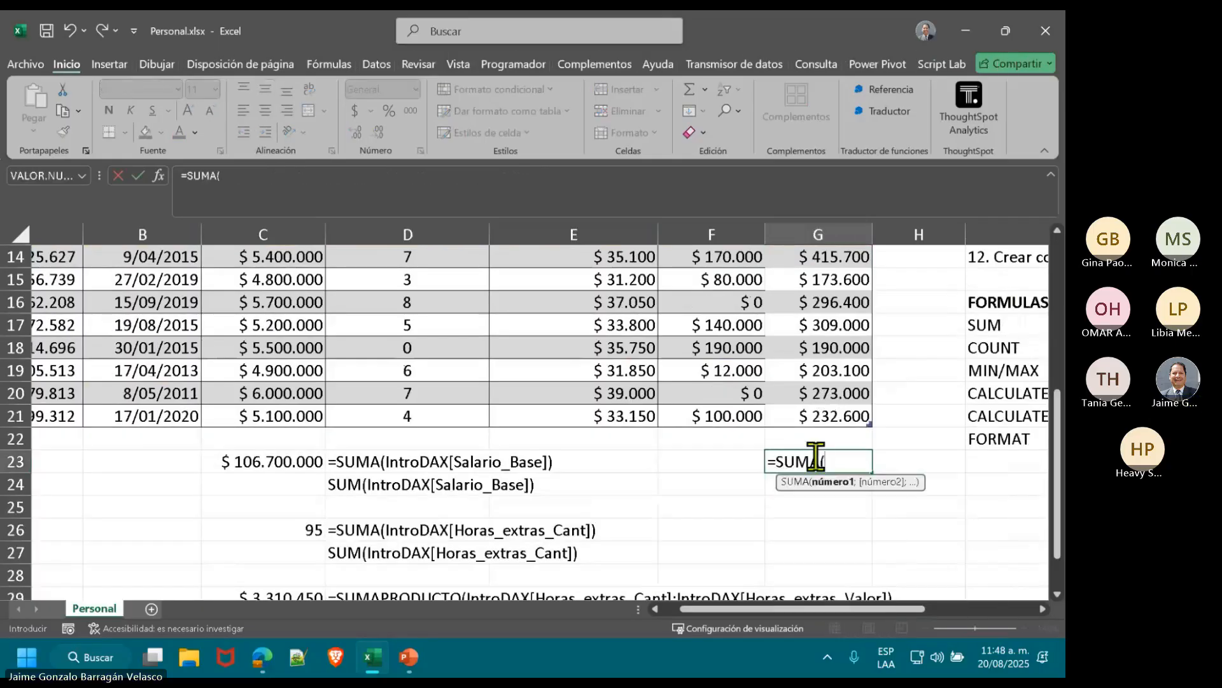
pyautogui.moveTo(854, 423); pyautogui.dragTo(813, 238)
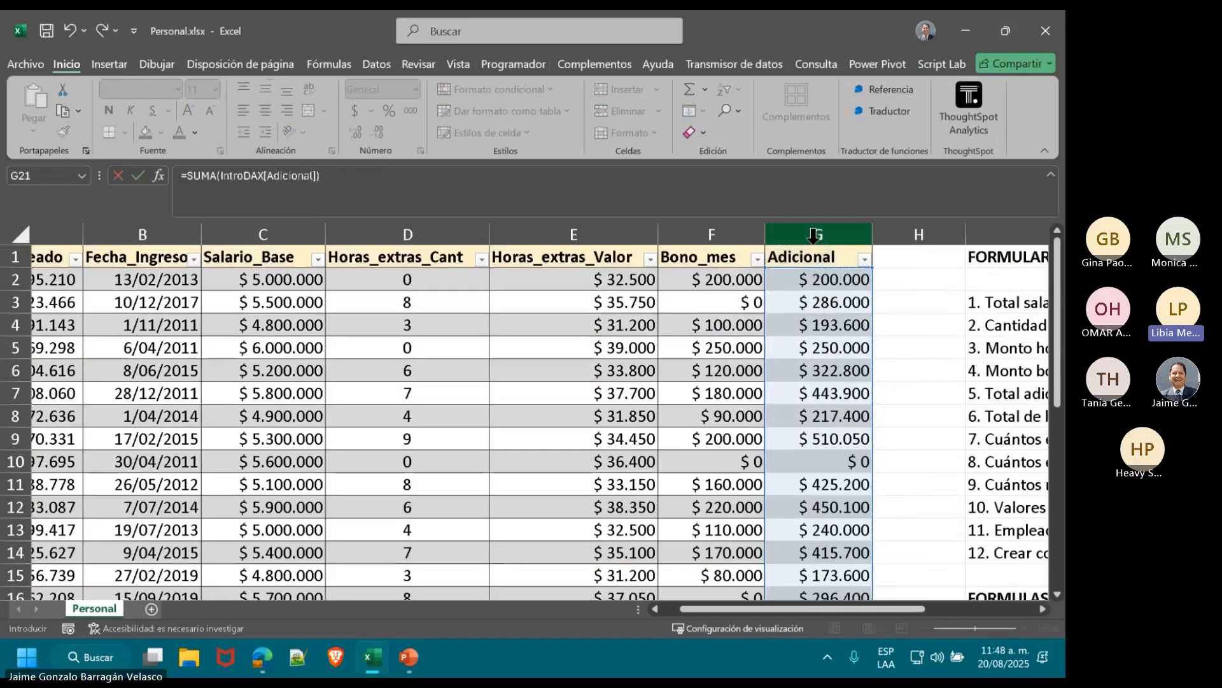
pyautogui.press('Return')
pyautogui.press('Up')
# Step: Review the Adicional column, the results and documented formulas from row 23 down, and the employee table from its first column
pyautogui.scroll(3, 795, 352)
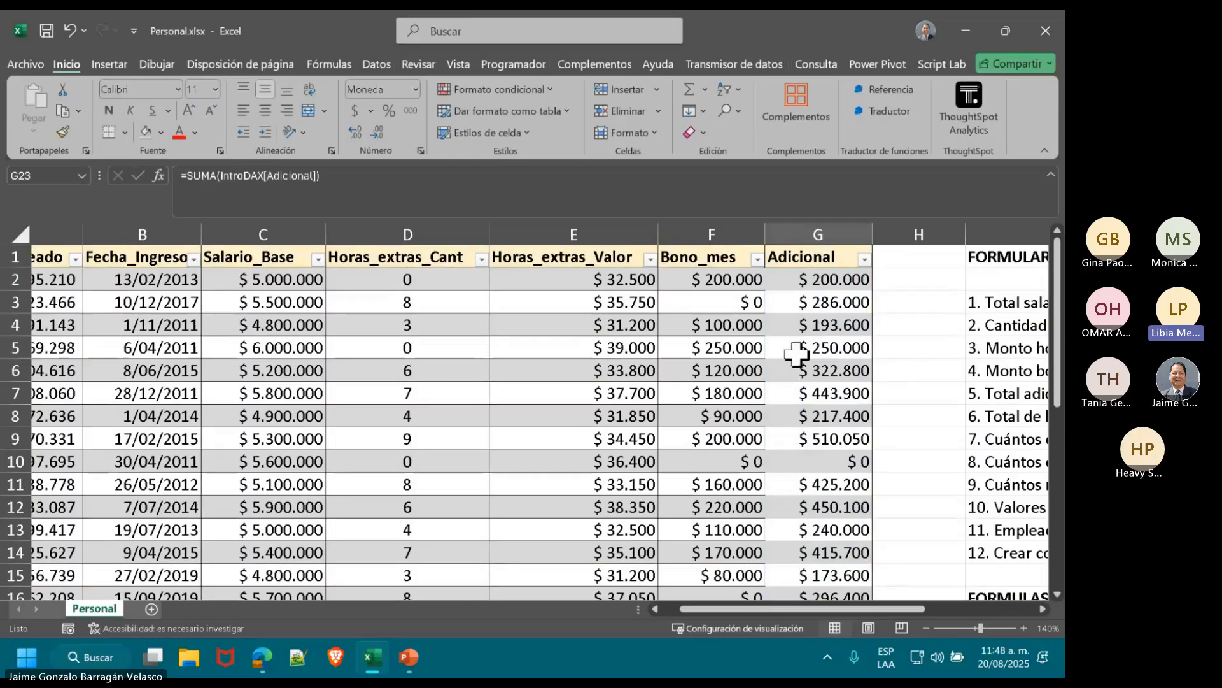
pyautogui.scroll(-2, 793, 355)
pyautogui.scroll(2, 791, 354)
pyautogui.click(449, 354)
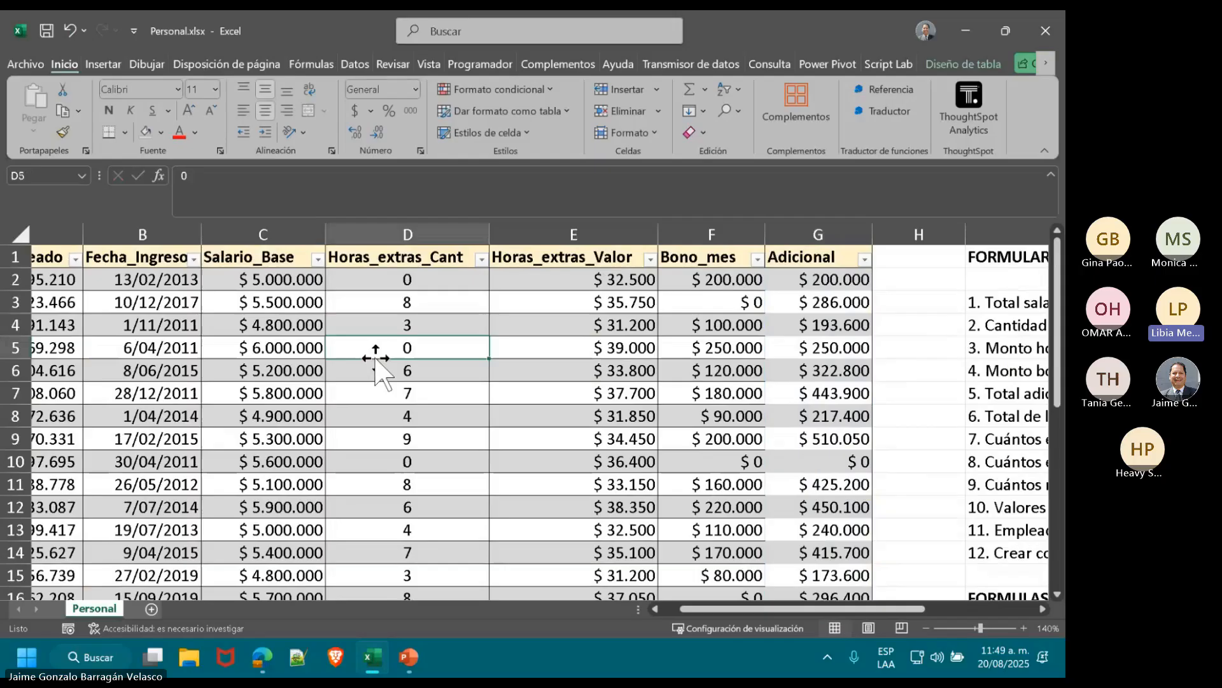
pyautogui.scroll(-6, 375, 356)
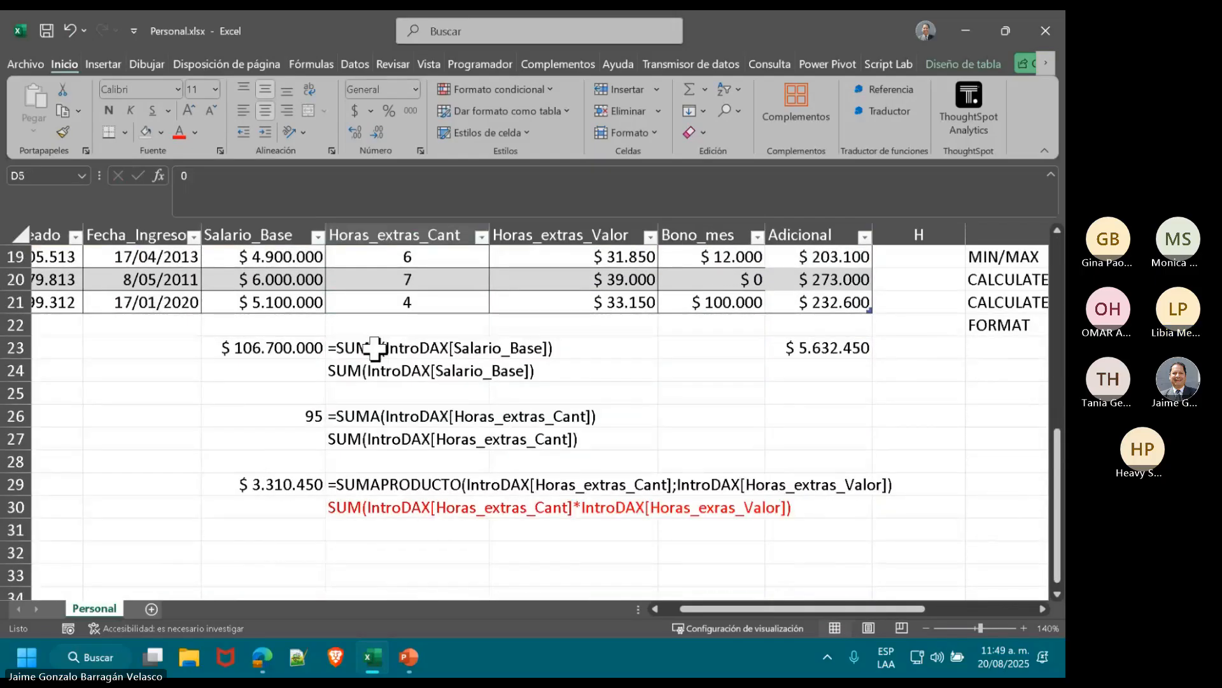
pyautogui.moveTo(254, 357); pyautogui.dragTo(877, 530)
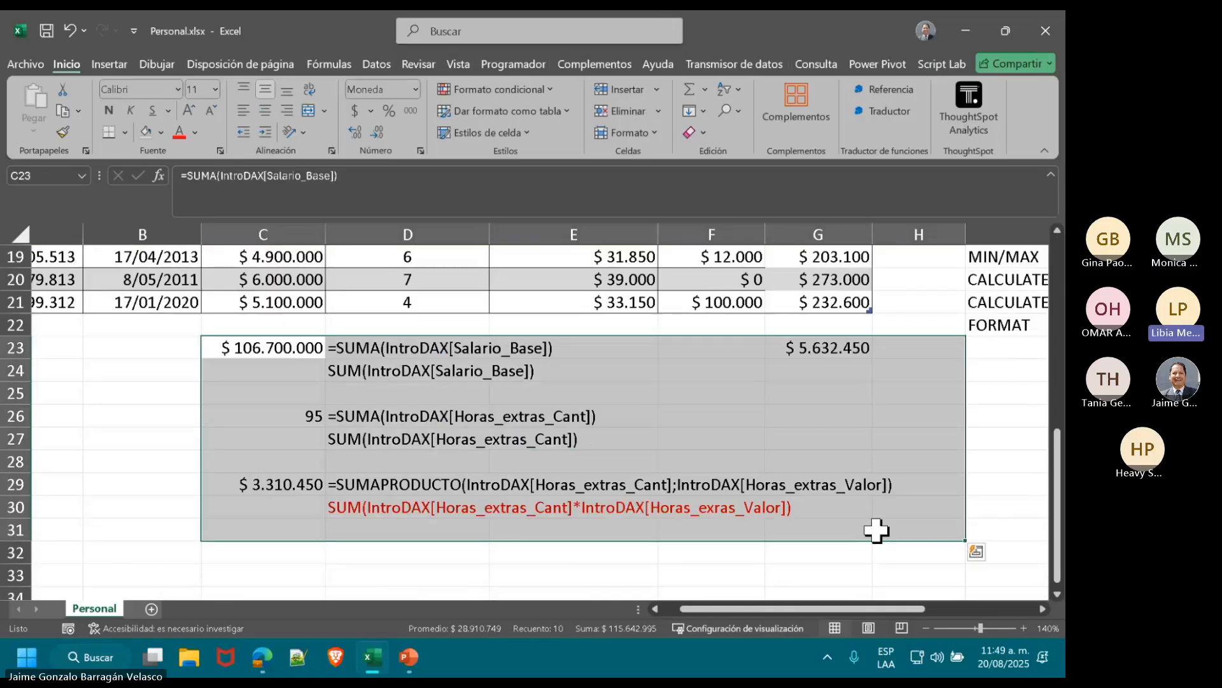
pyautogui.click(263, 553)
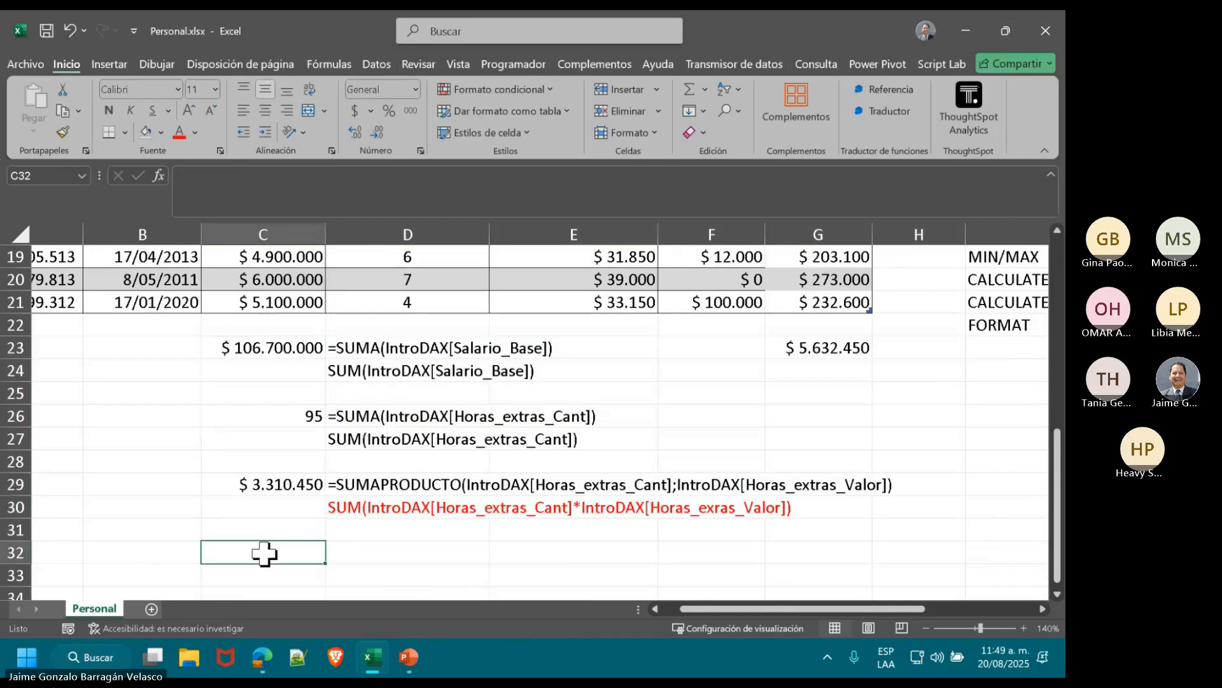
pyautogui.scroll(5, 264, 553)
pyautogui.scroll(1, 264, 552)
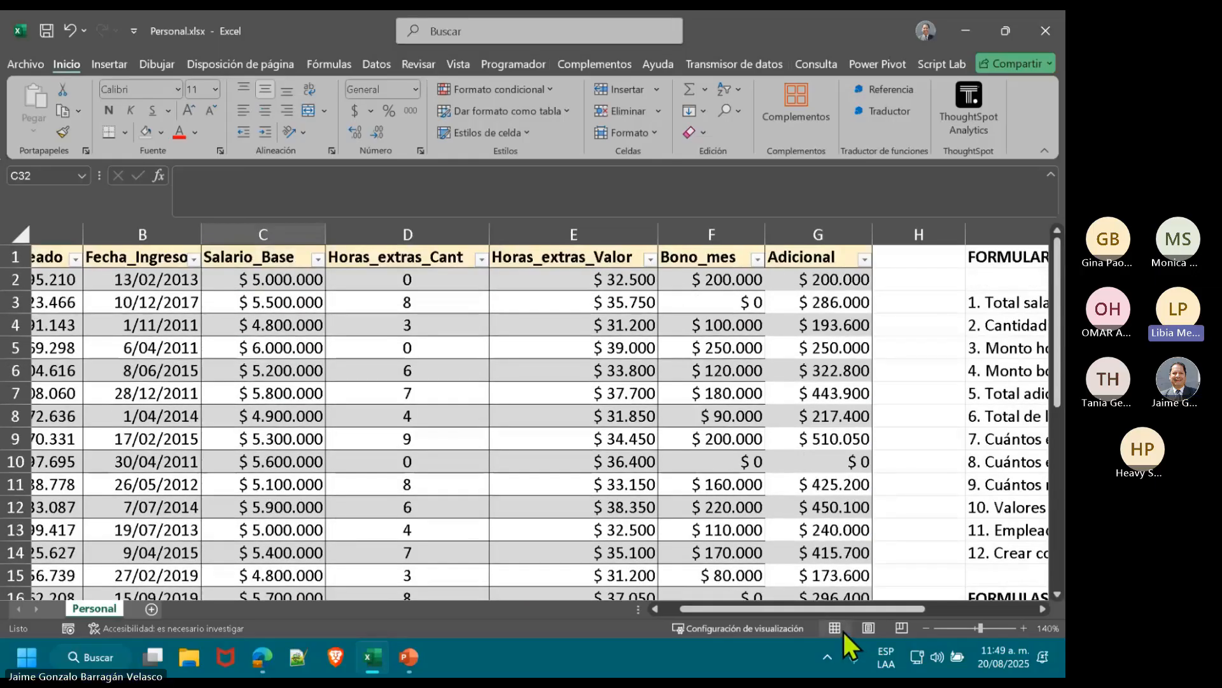
pyautogui.moveTo(837, 612); pyautogui.dragTo(770, 613)
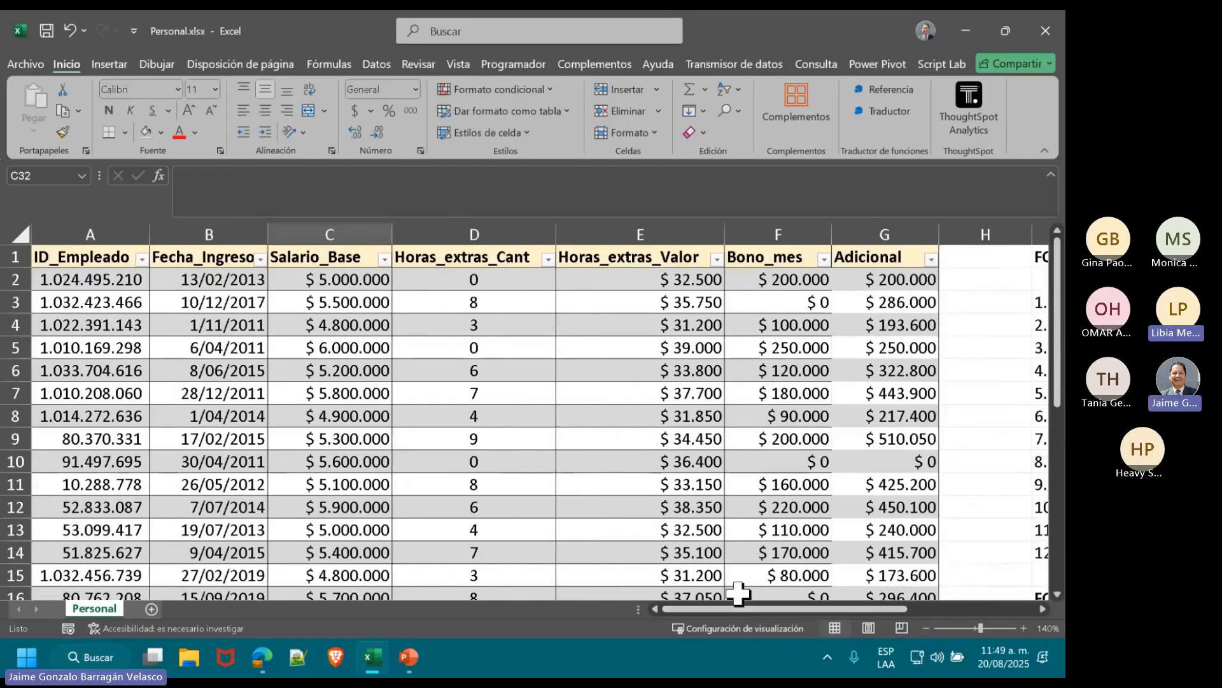
# Step: Switch to the Teams meeting, close the meeting chat and stop sharing the screen
pyautogui.hotkey('alt', 'Tab')
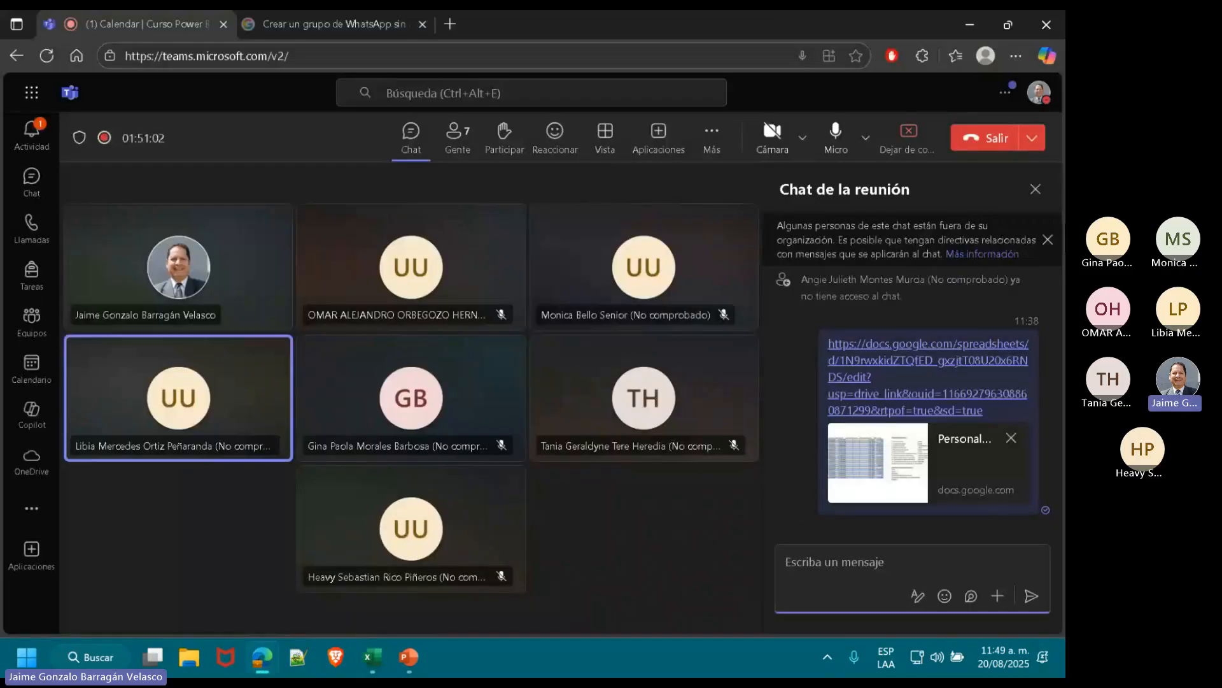
pyautogui.click(1038, 189)
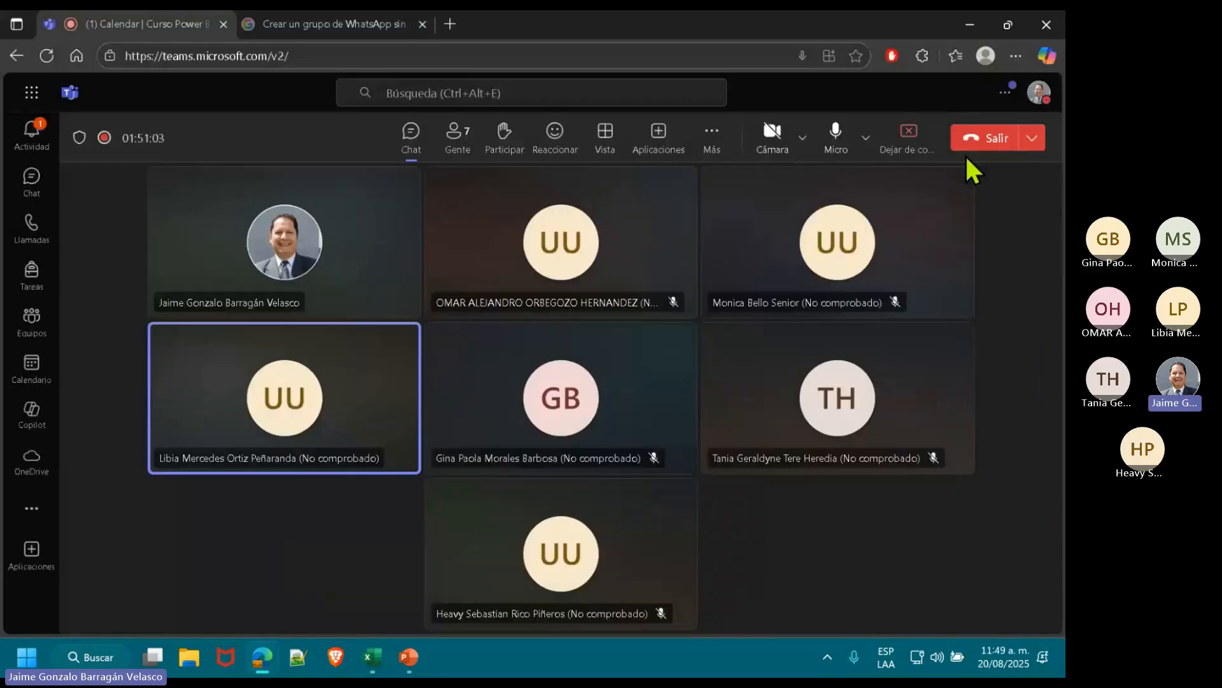
pyautogui.click(915, 143)
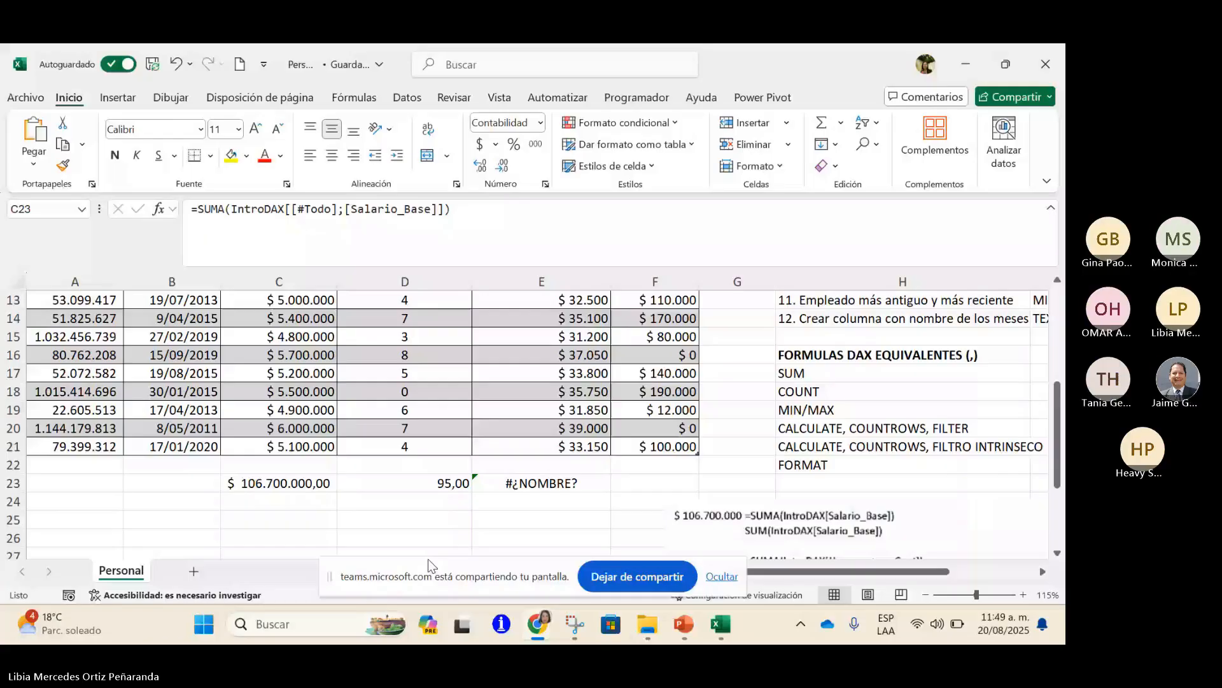
# Step: Hide the screen-sharing notice and examine the salary total formula in C23 against the salary column above it
pyautogui.click(722, 576)
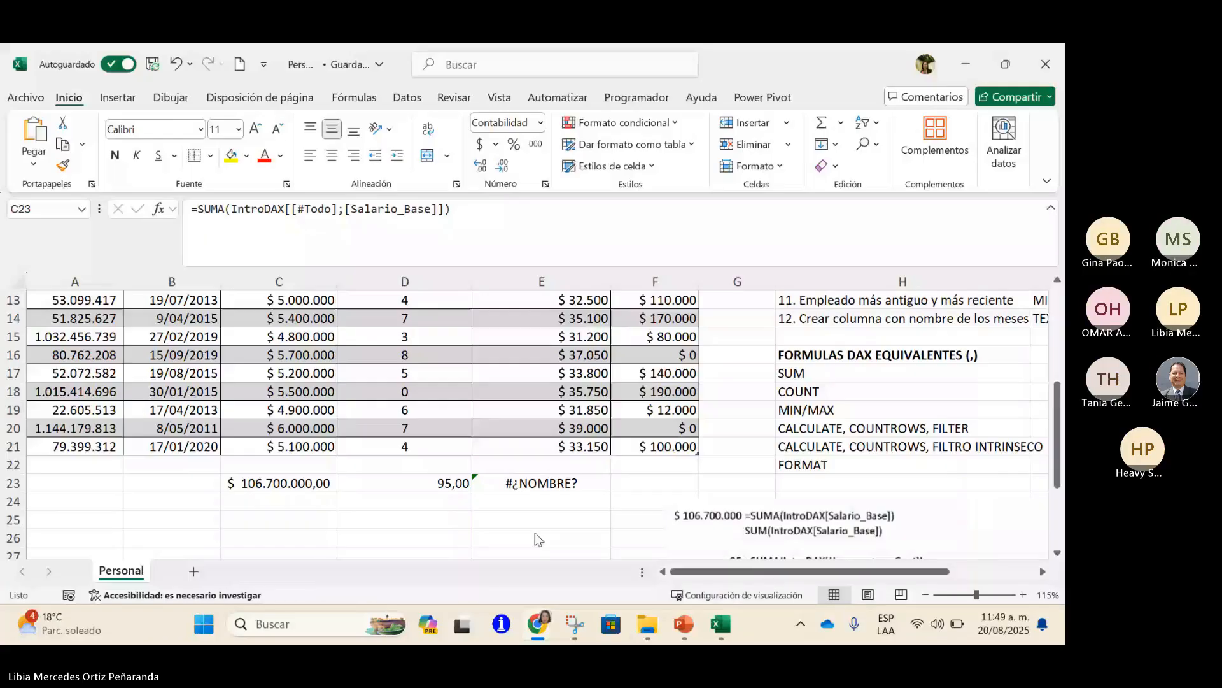
pyautogui.click(296, 481)
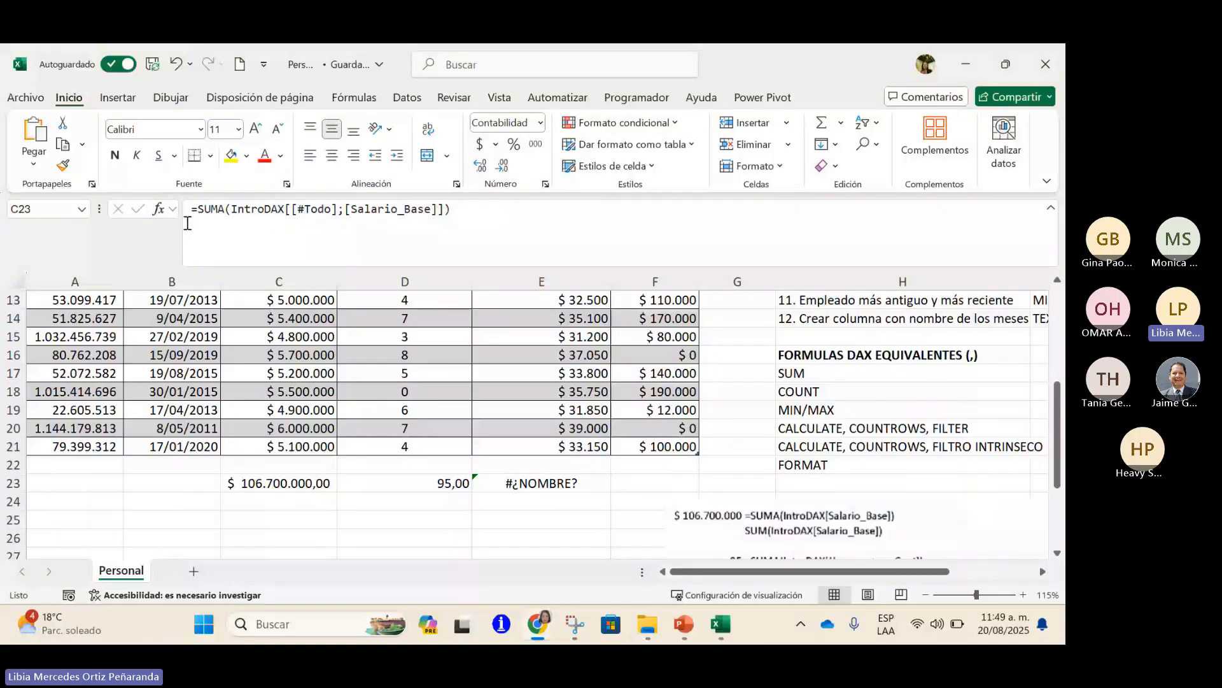
pyautogui.scroll(3, 285, 495)
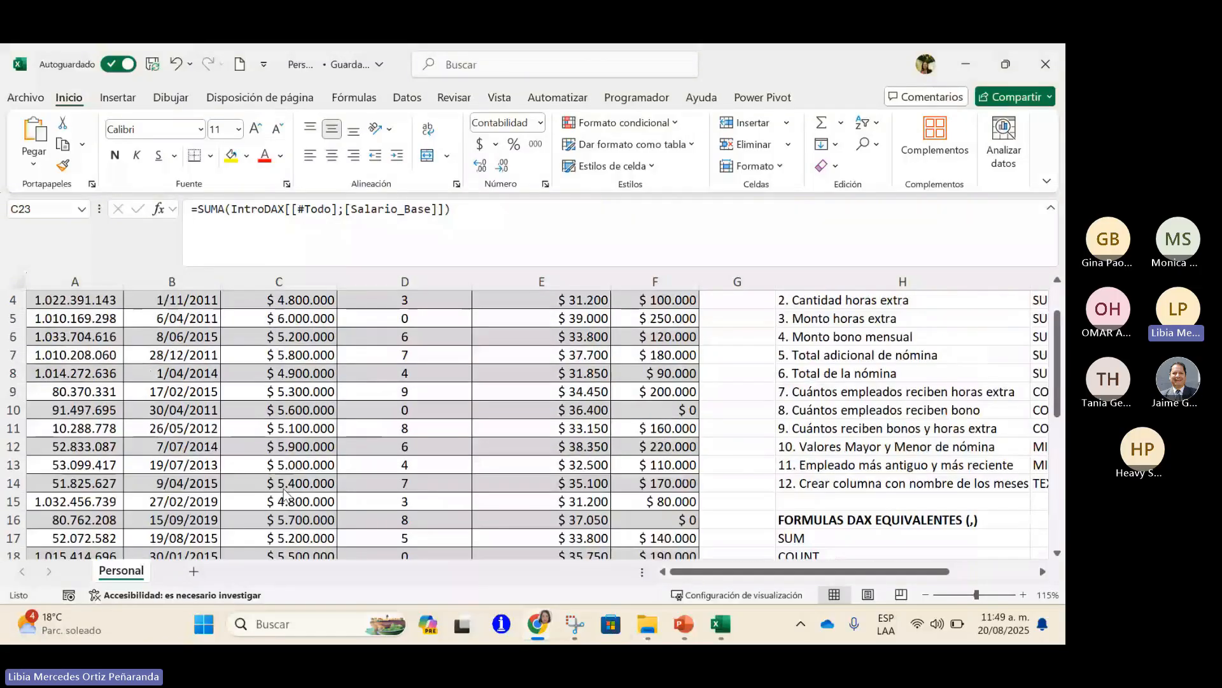
pyautogui.scroll(1, 285, 495)
pyautogui.scroll(-4, 285, 495)
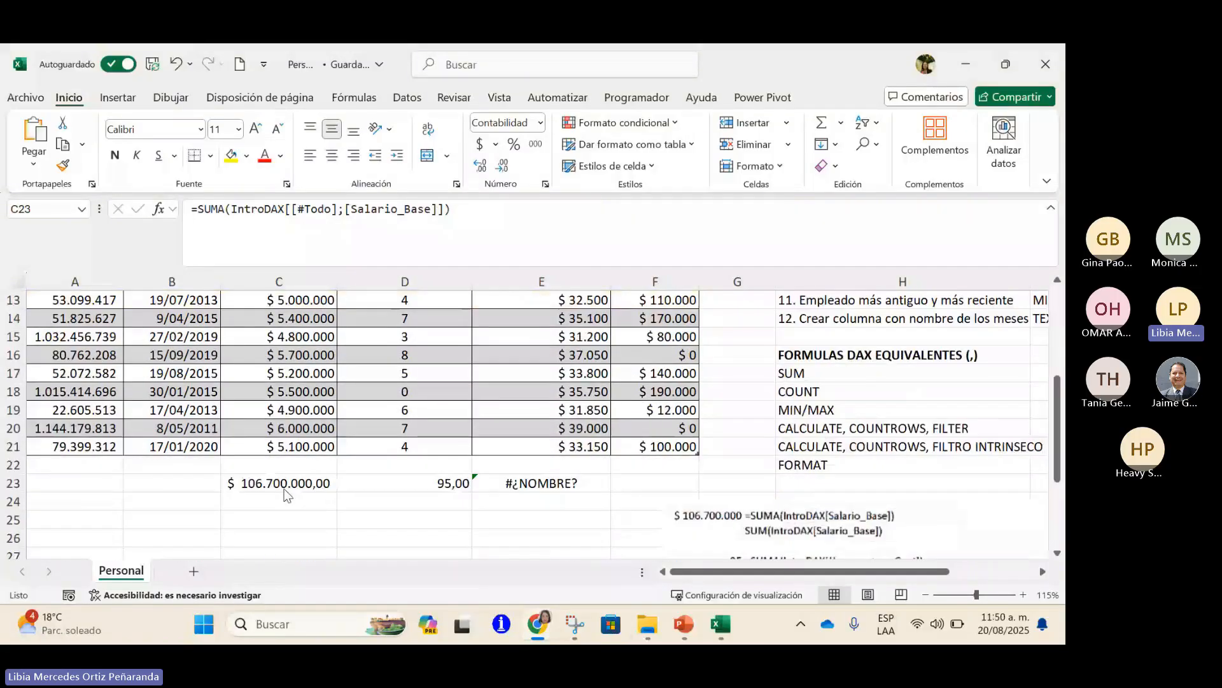
pyautogui.scroll(1, 284, 494)
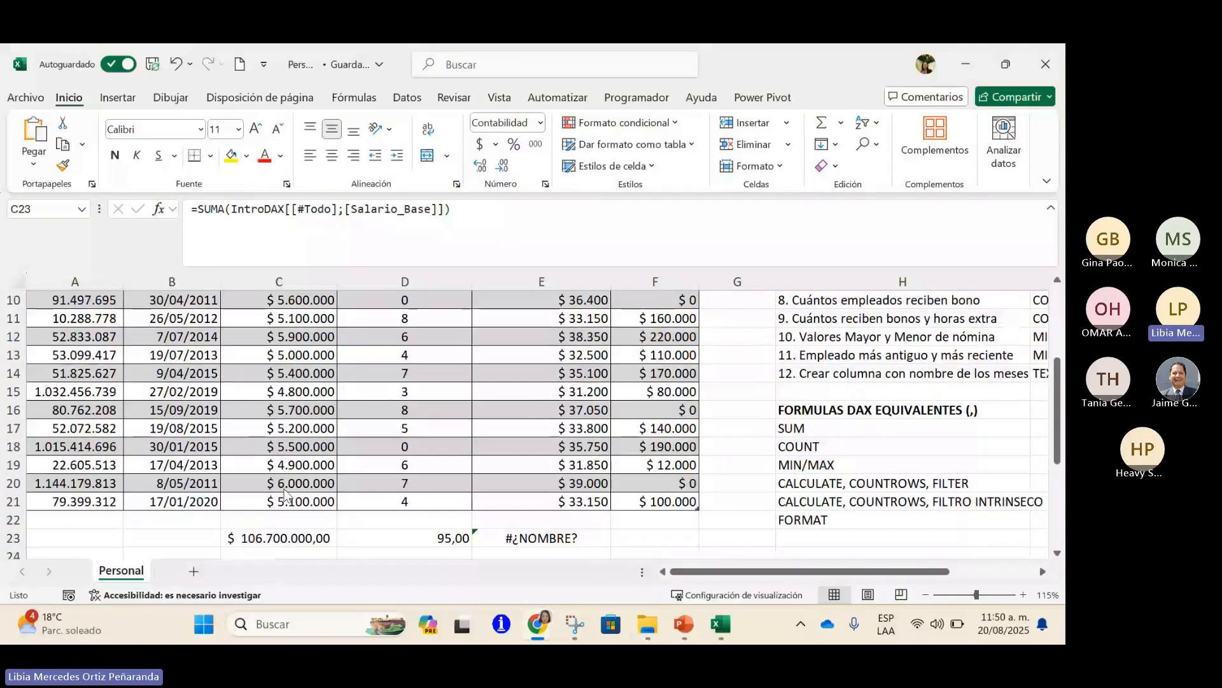
pyautogui.scroll(-1, 596, 537)
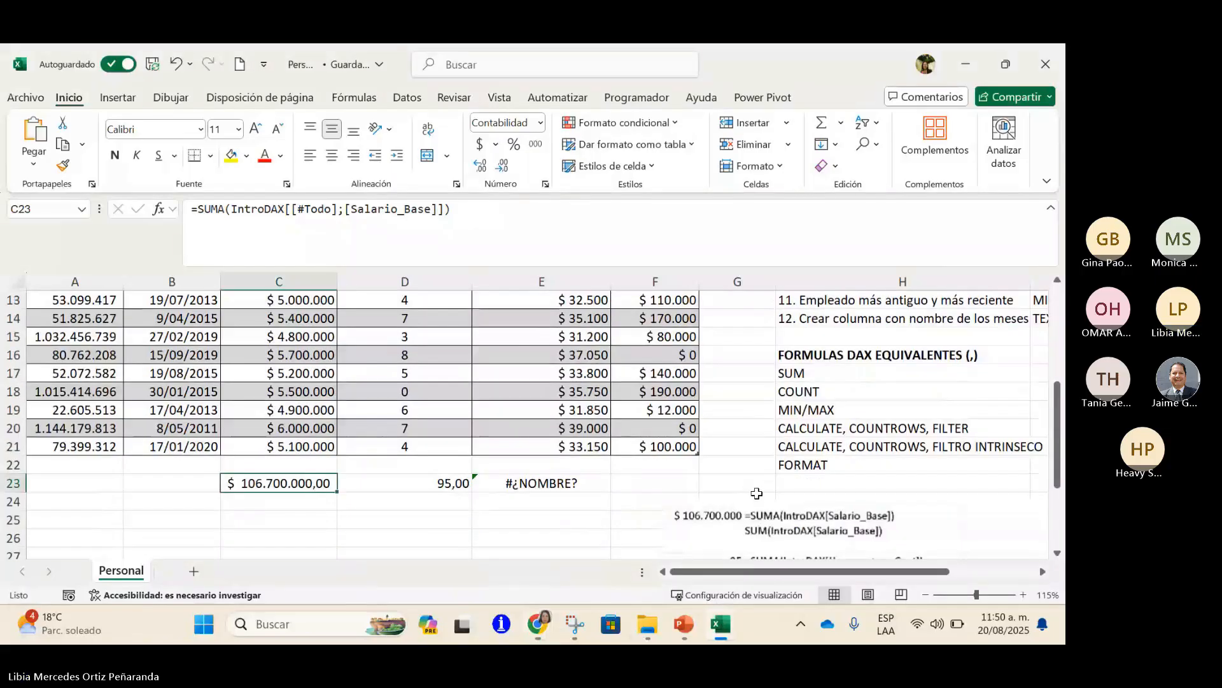
# Step: Shift the pasted picture of reference formulas up beside row 23 and reselect the salary total in C23
pyautogui.click(793, 529)
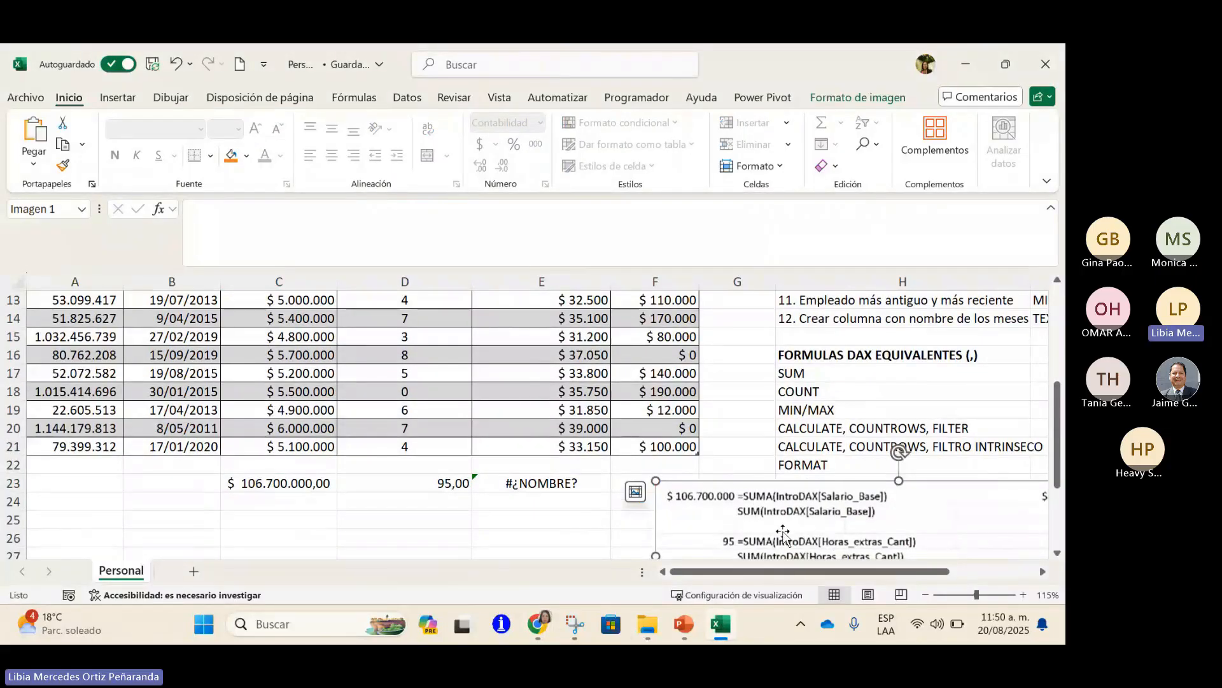
pyautogui.scroll(1, 636, 497)
pyautogui.click(298, 535)
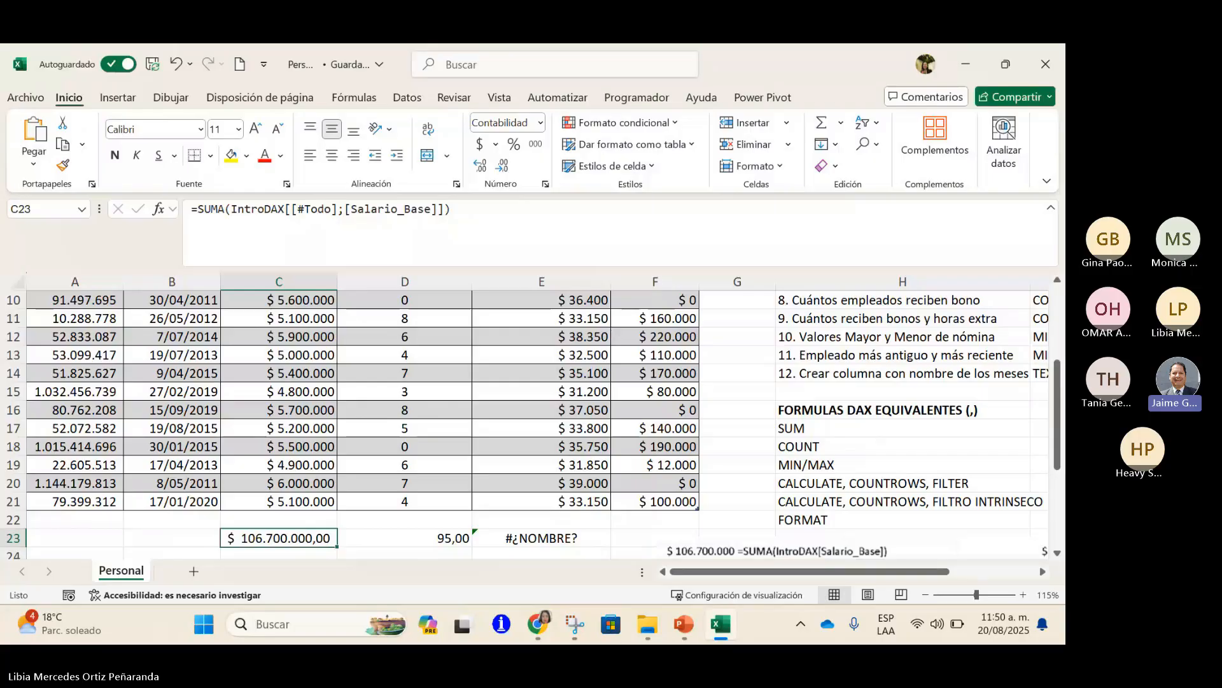
# Step: Examine the complete salary total formula in C23 of the participant's workbook and leave the cell
pyautogui.hotkey('alt', 'Tab')
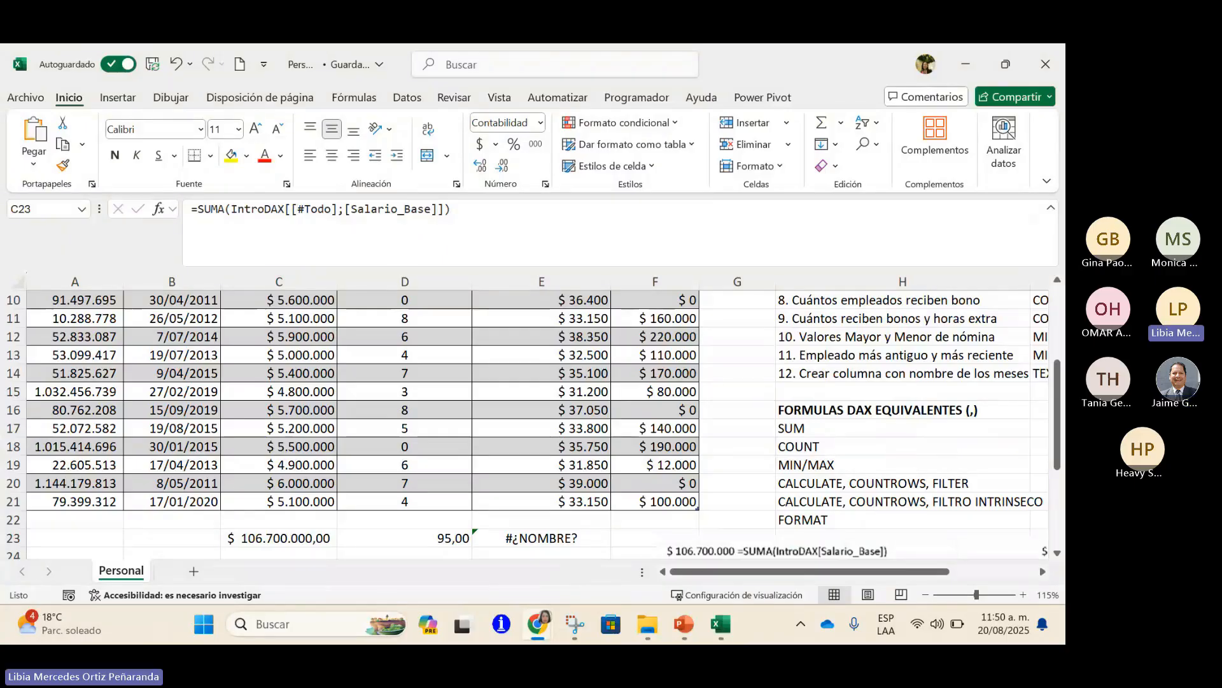
pyautogui.click(190, 210)
pyautogui.moveTo(458, 209); pyautogui.dragTo(165, 198)
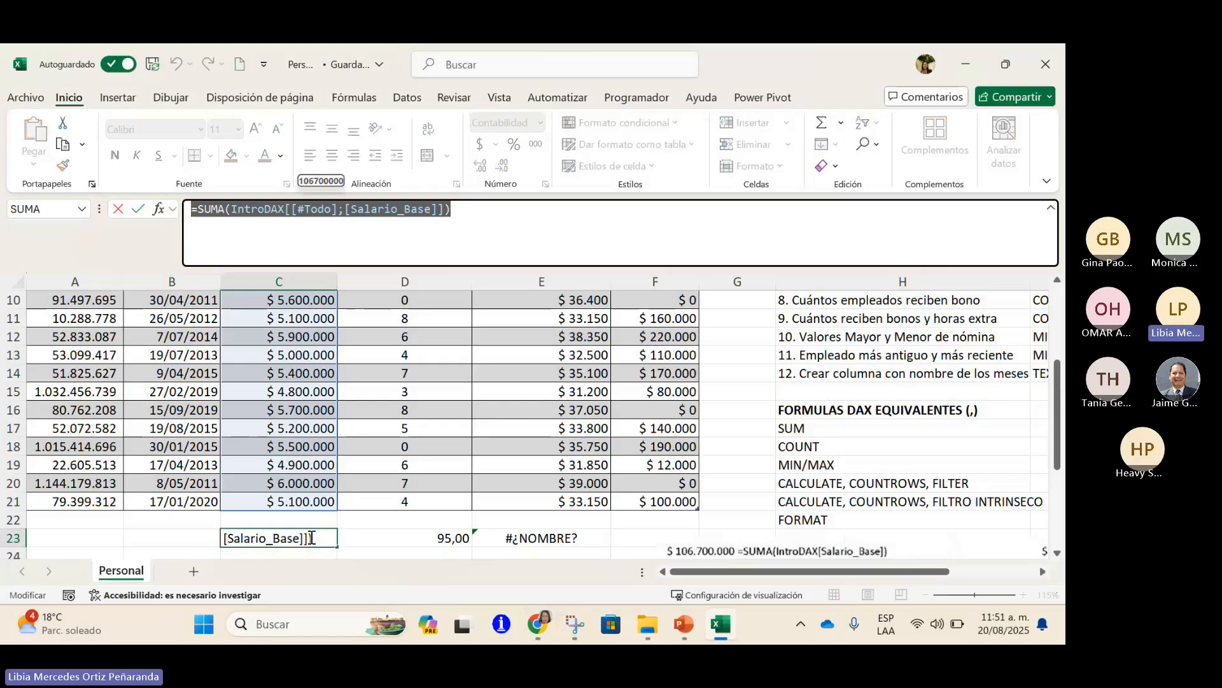
pyautogui.press('Return')
pyautogui.press('Up')
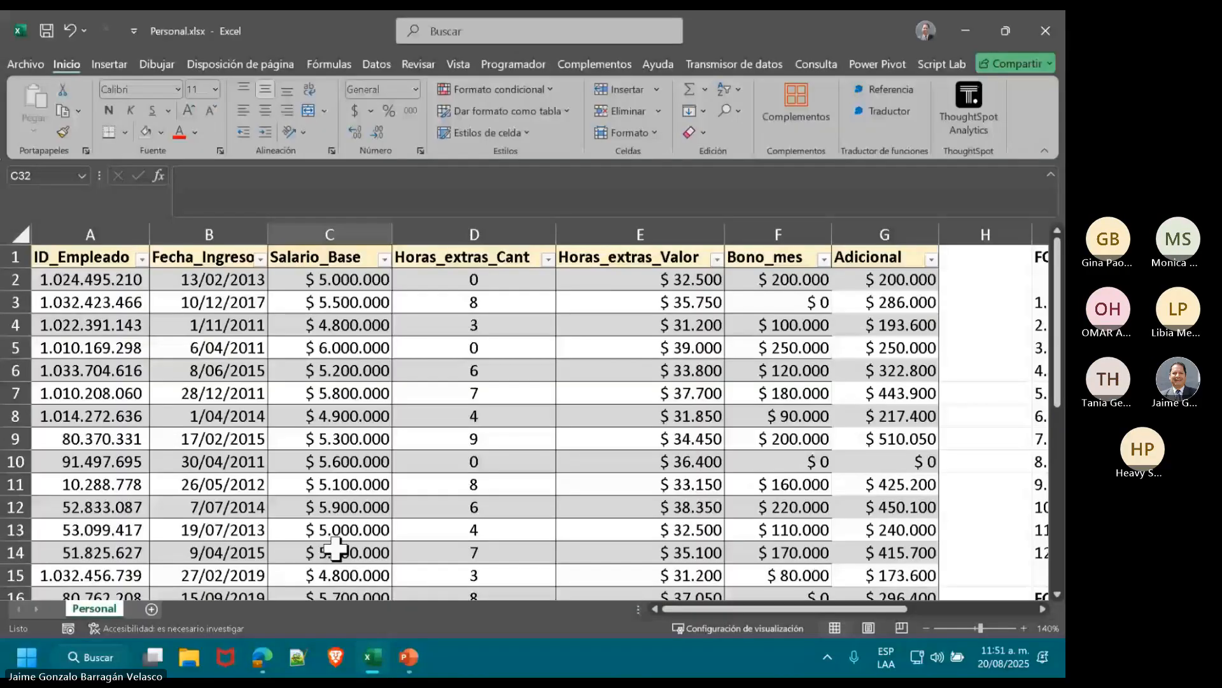
# Step: Examine the salary total formula in C23 of the presenter's workbook and the Salario_Base range it references
pyautogui.scroll(-5, 336, 549)
pyautogui.doubleClick(330, 413)
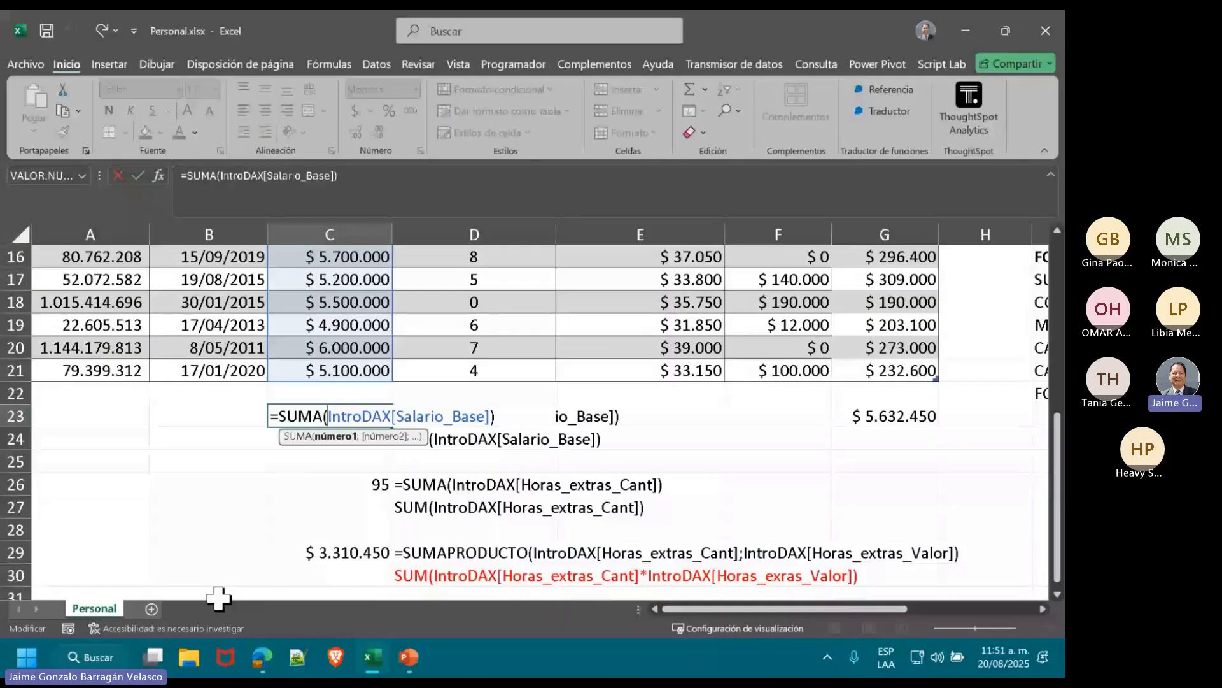
pyautogui.scroll(4, 385, 280)
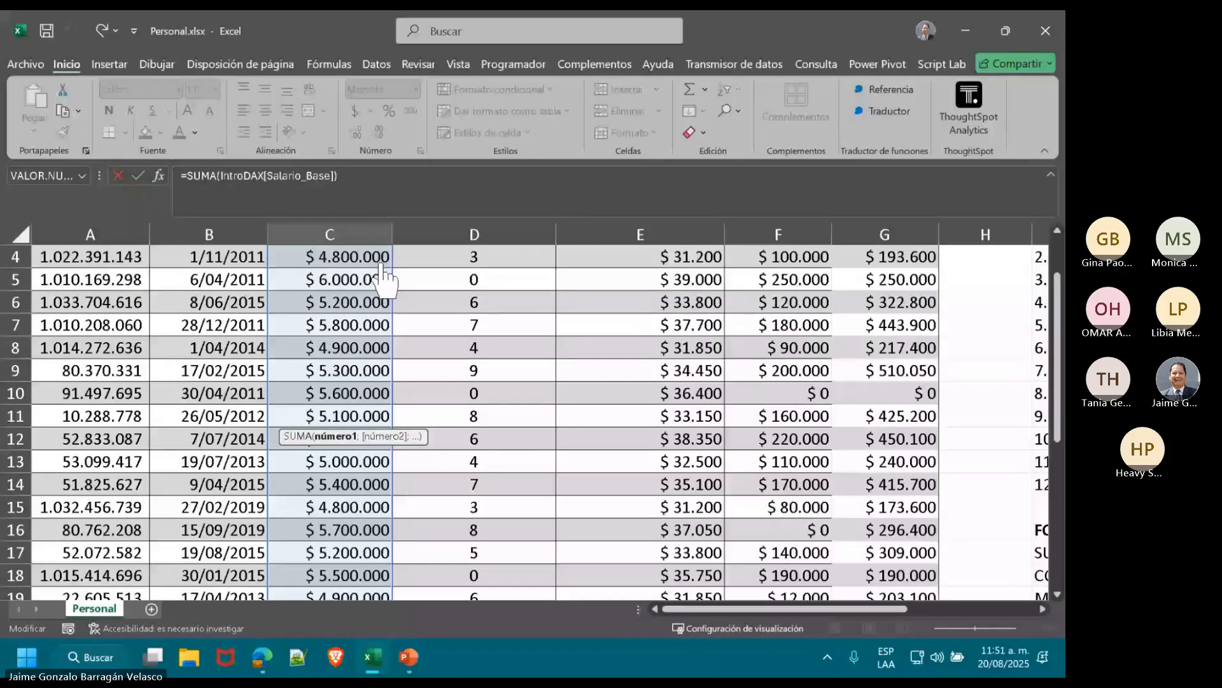
pyautogui.scroll(-5, 385, 280)
pyautogui.scroll(1, 85, 410)
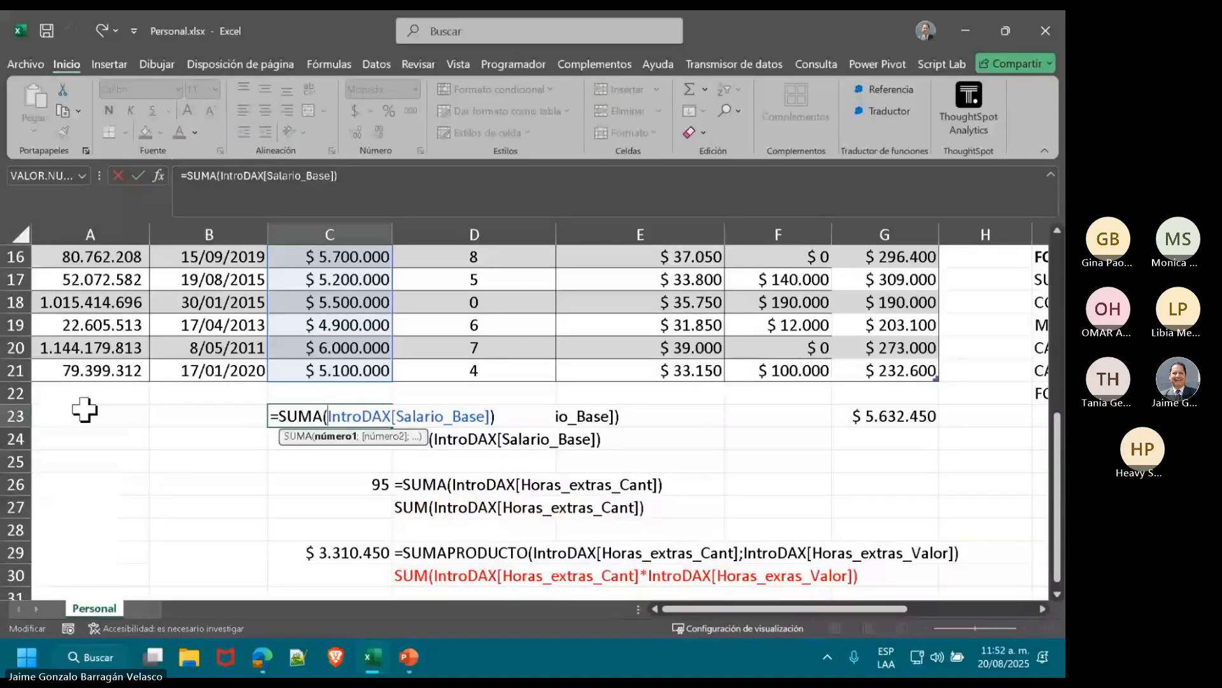
pyautogui.press('Return')
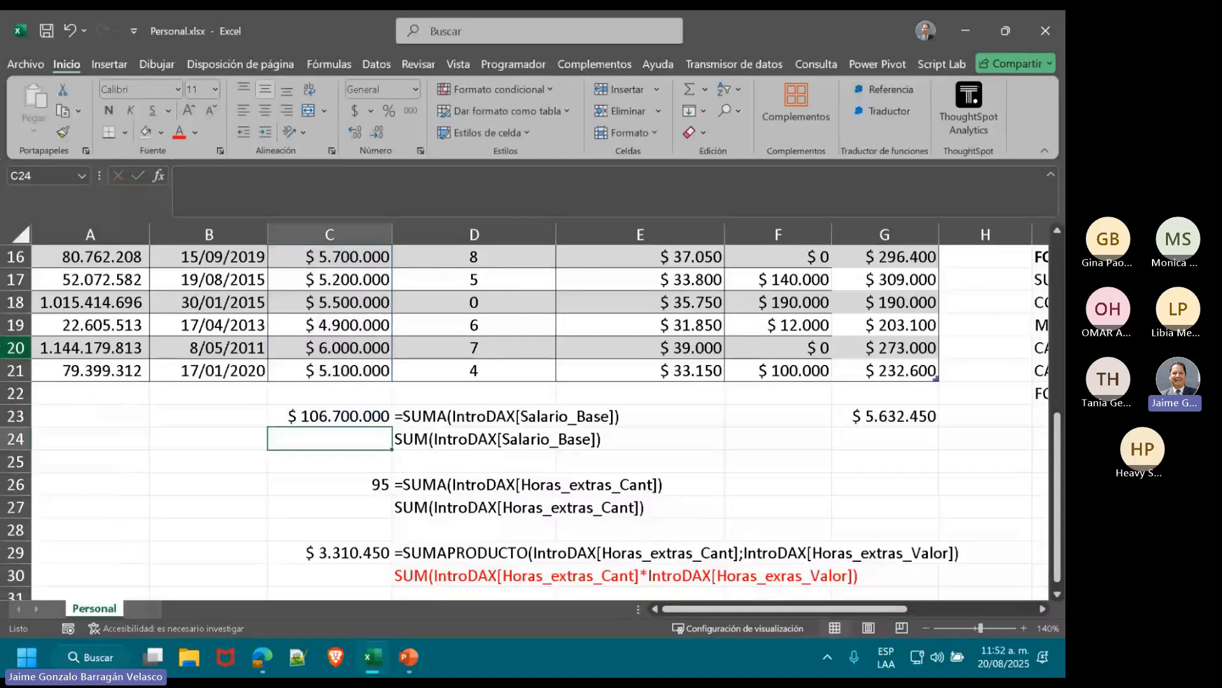
# Step: Insert a row above the results in row 23 and add an automatic sum of Salario_Base in C22
pyautogui.rightClick(16, 415)
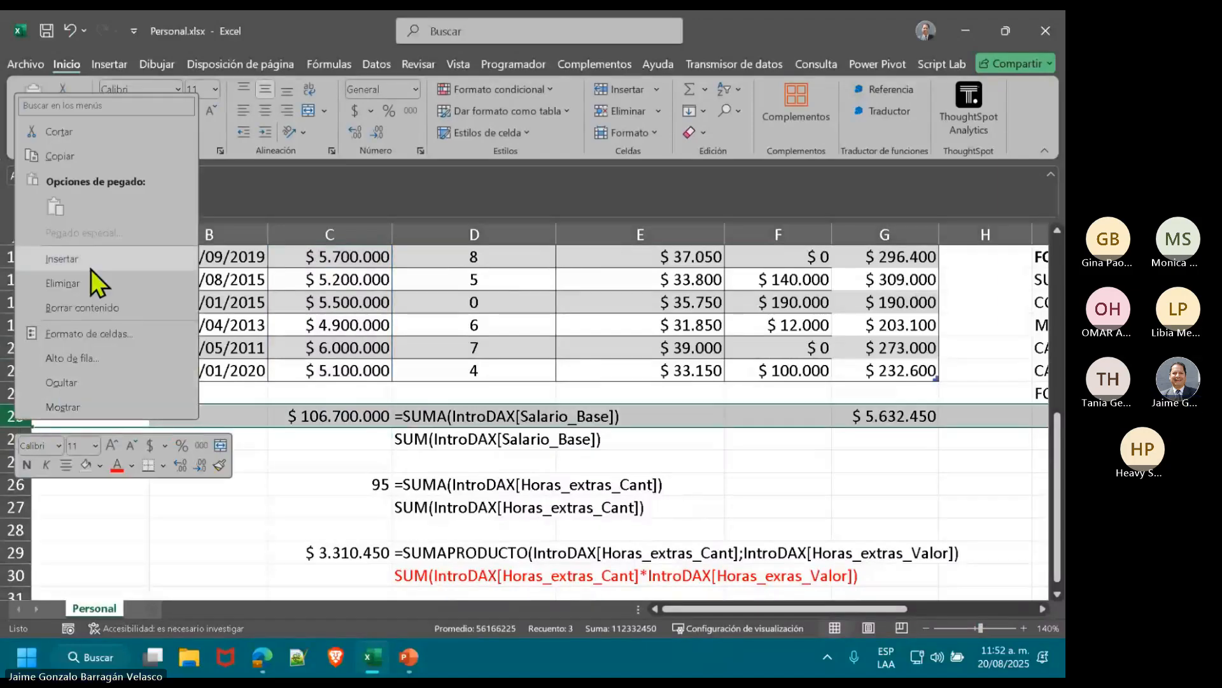
pyautogui.click(70, 257)
pyautogui.click(328, 391)
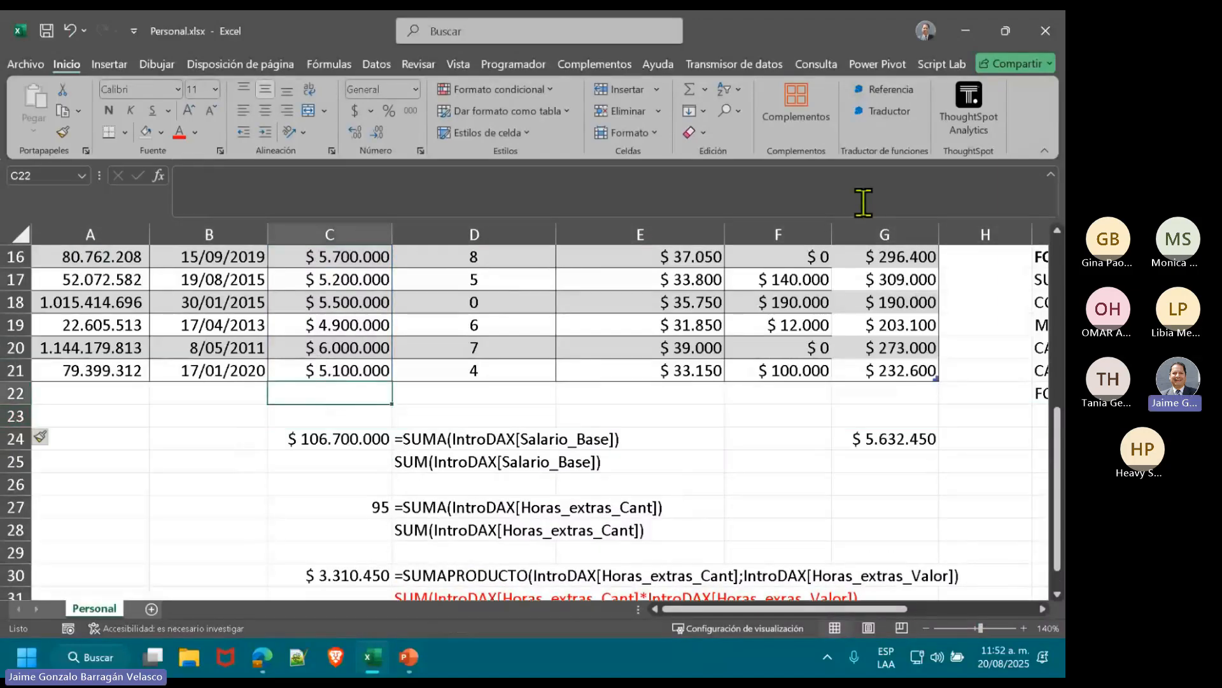
pyautogui.click(705, 91)
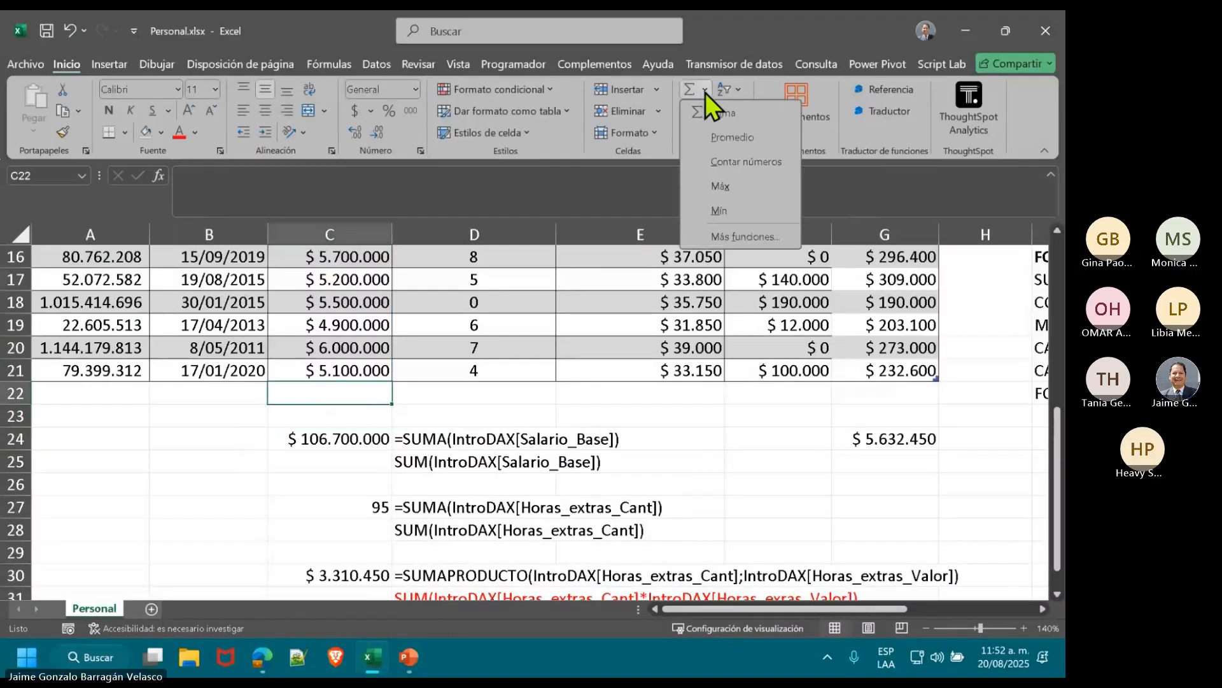
pyautogui.click(709, 105)
pyautogui.click(154, 437)
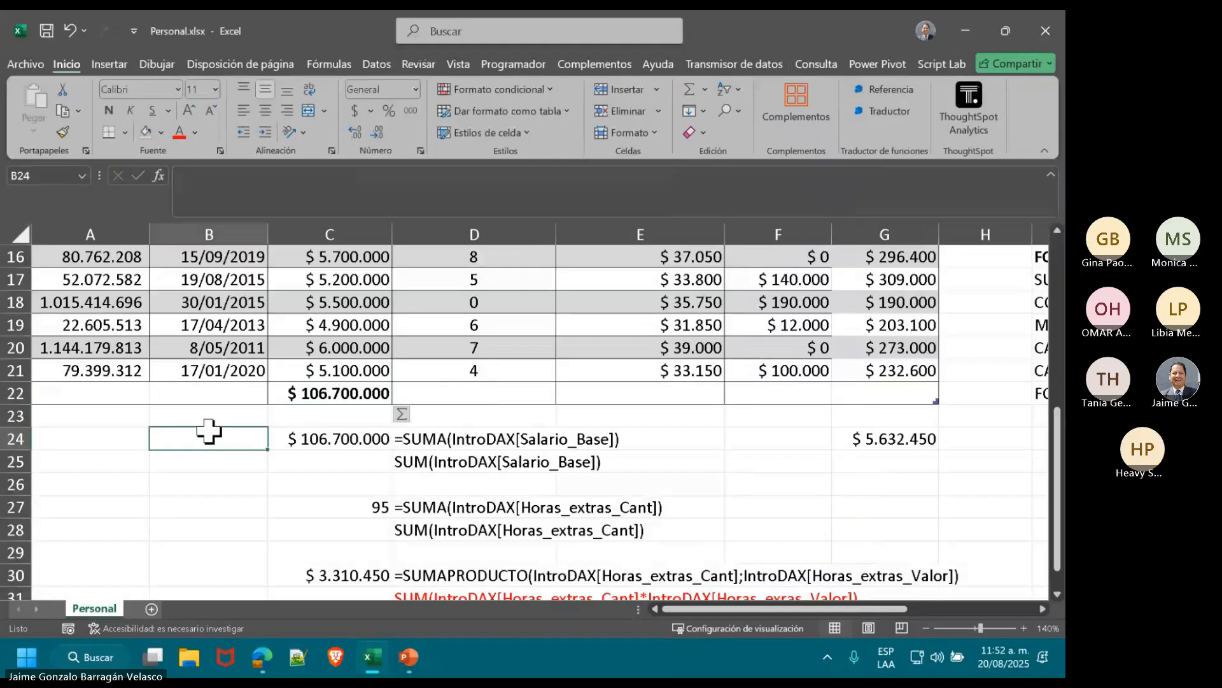
# Step: Examine the SUBTOTALES formula in C22, including its function number and column reference
pyautogui.click(323, 395)
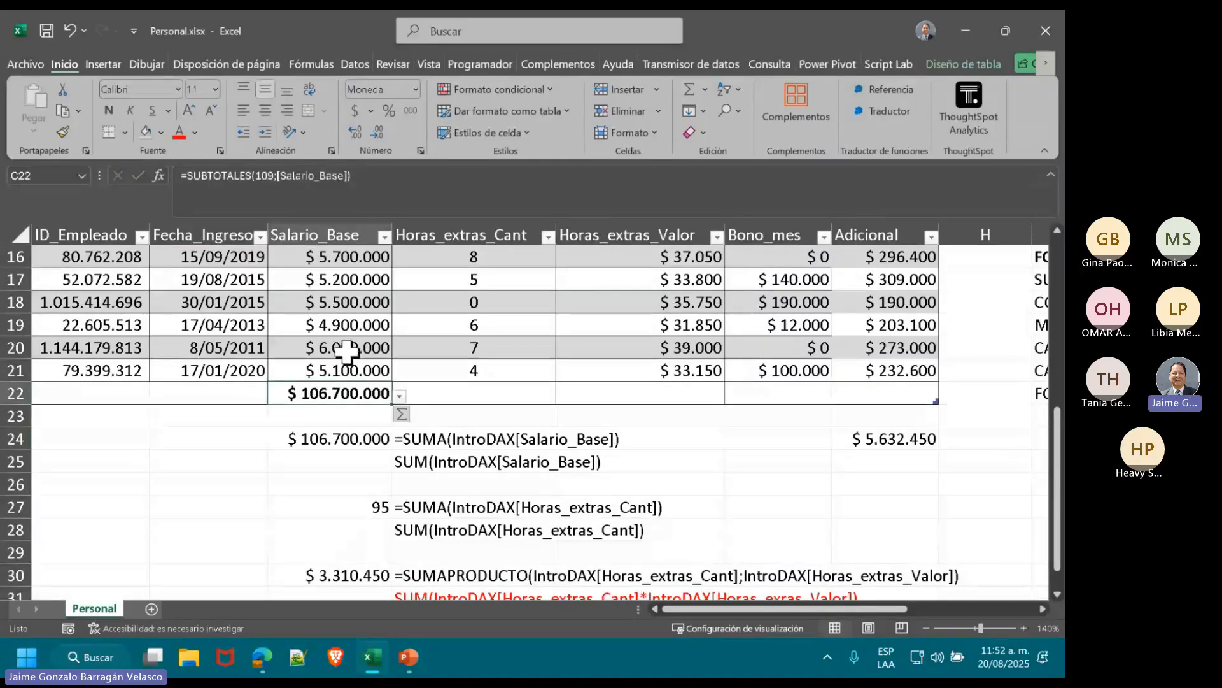
pyautogui.click(254, 181)
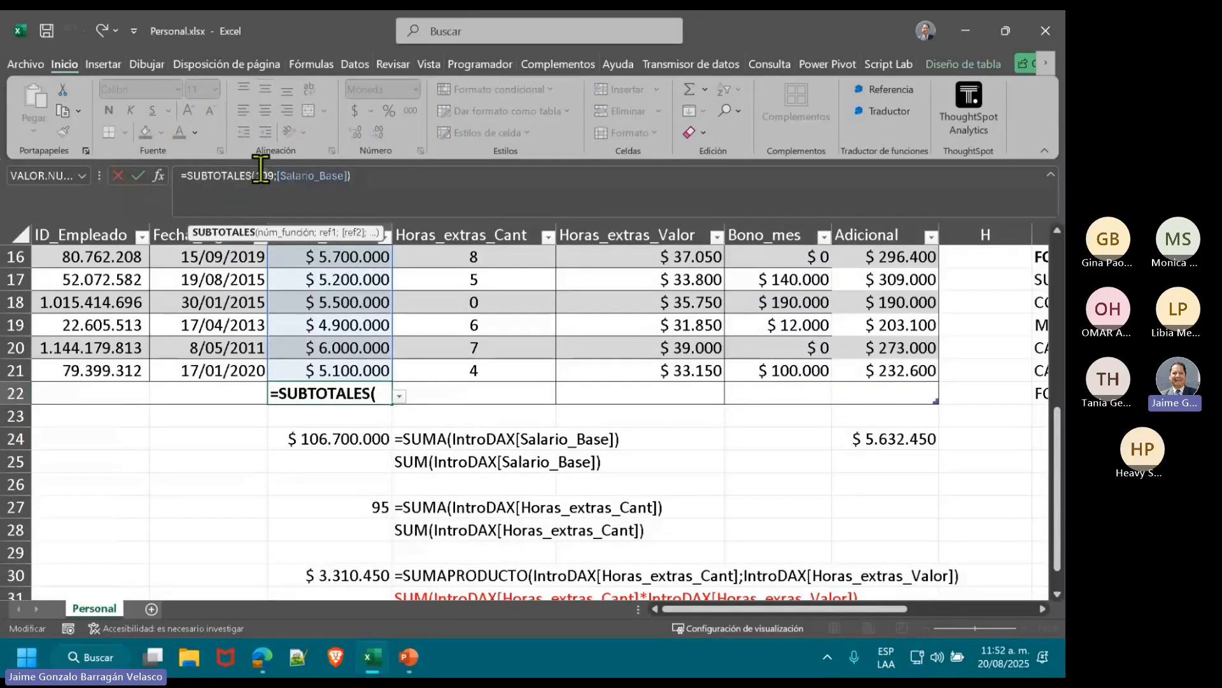
pyautogui.click(357, 180)
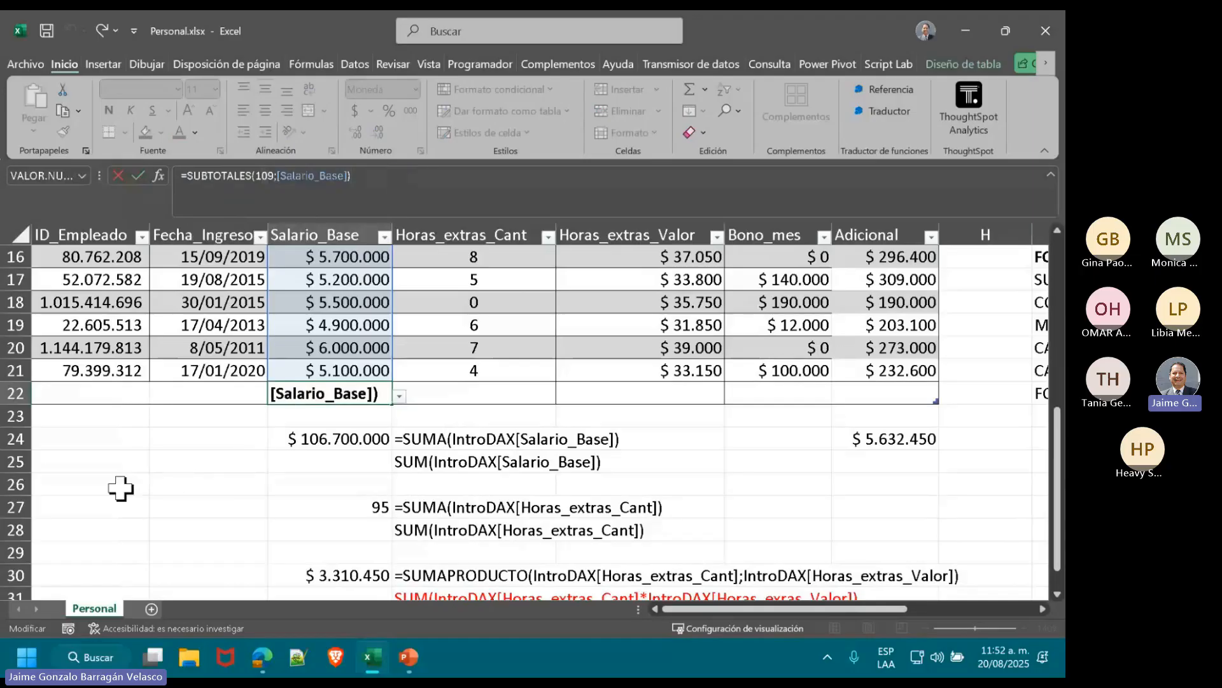
pyautogui.hotkey('ctrl', 'Return')
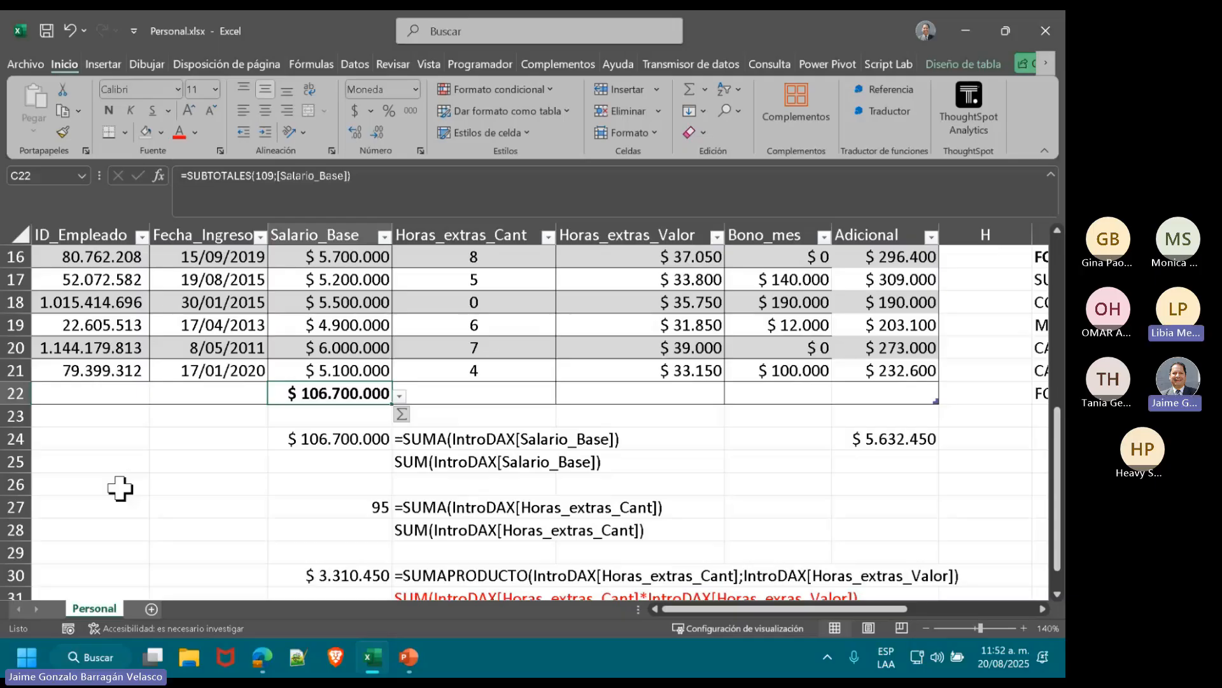
# Step: Examine the SUMA formula in C24 for comparison with the table total above it
pyautogui.scroll(2, 119, 487)
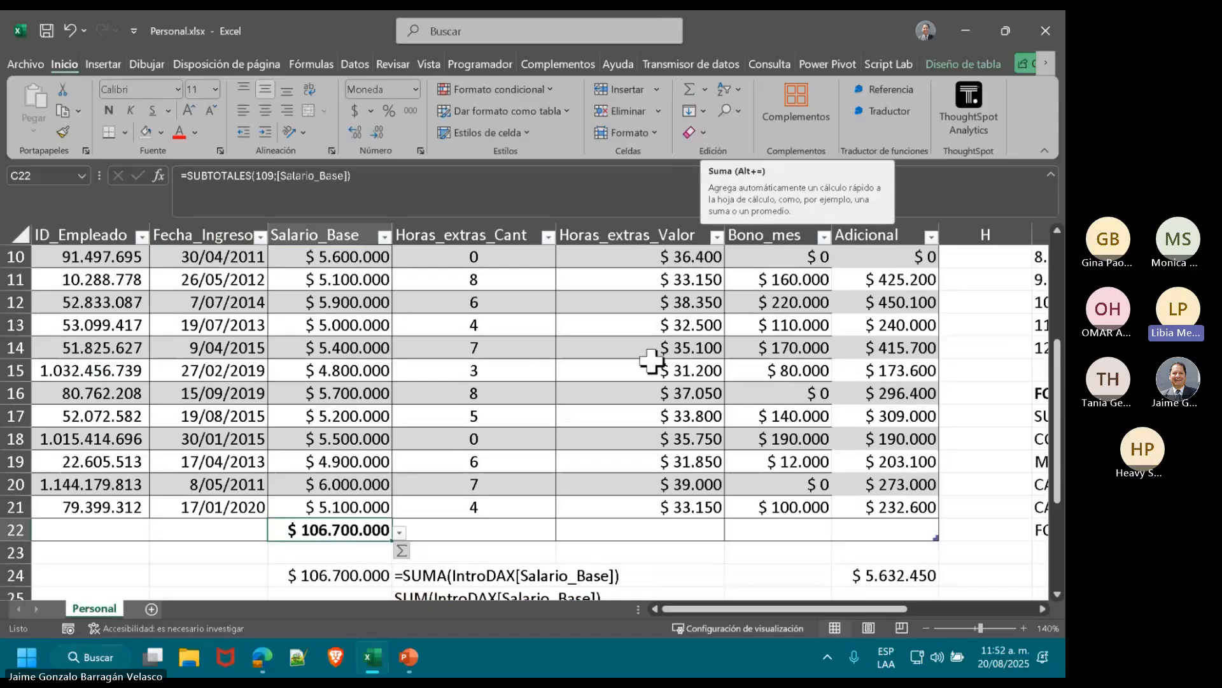
pyautogui.scroll(-2, 555, 487)
pyautogui.click(344, 439)
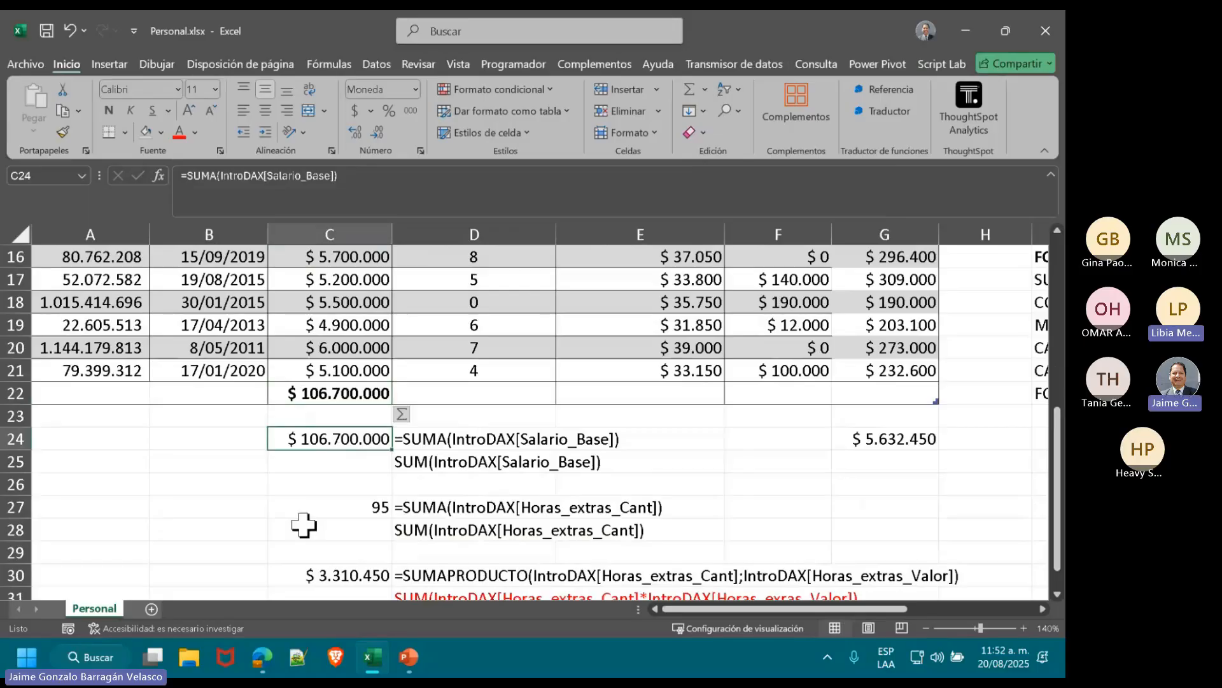
pyautogui.doubleClick(340, 439)
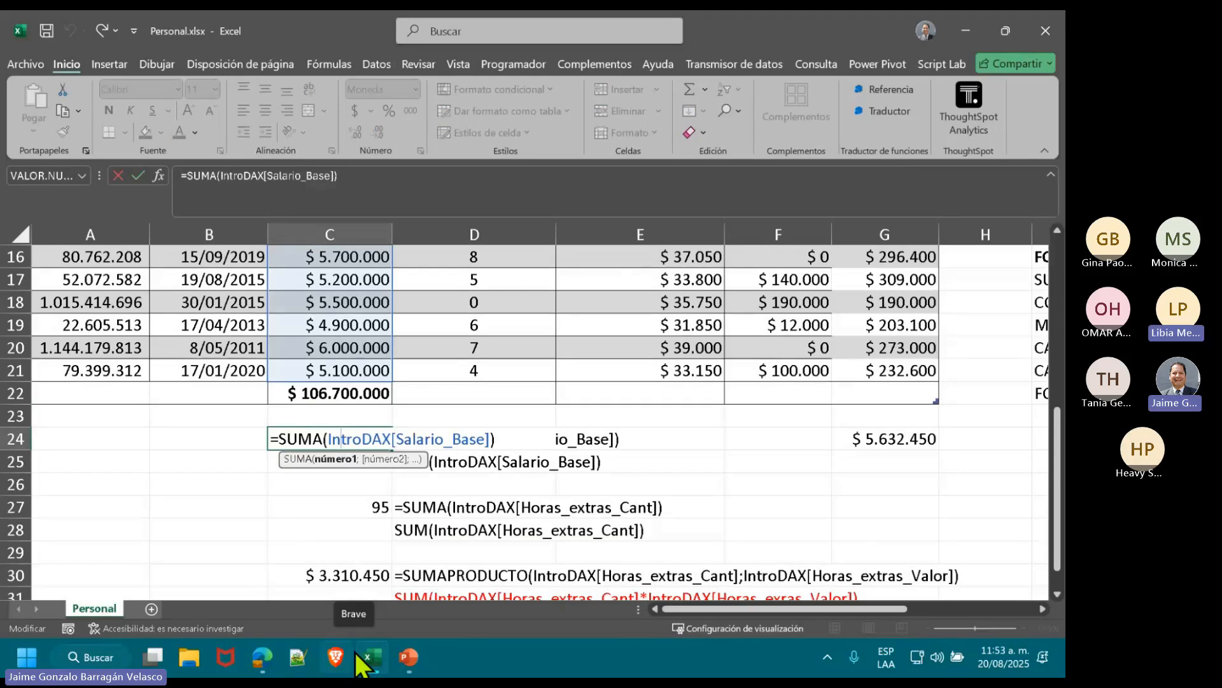
pyautogui.press('Escape')
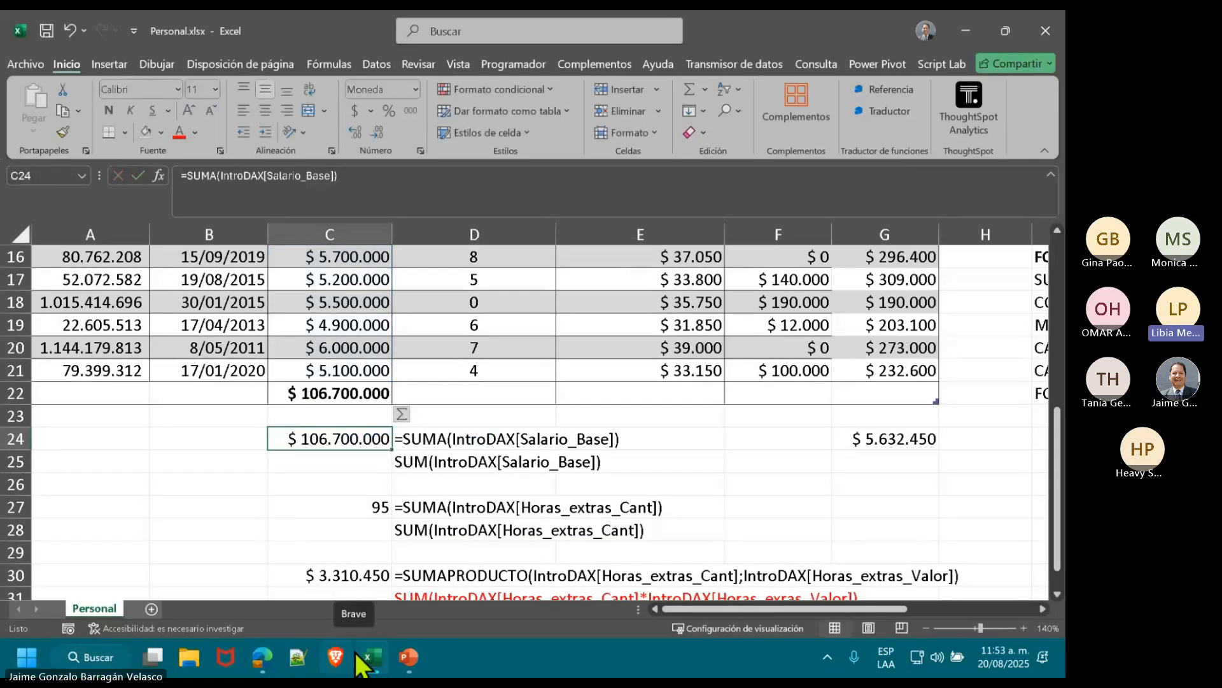
# Step: Review the employee table from its header row and the list of Excel exercises with their DAX equivalents
pyautogui.click(328, 483)
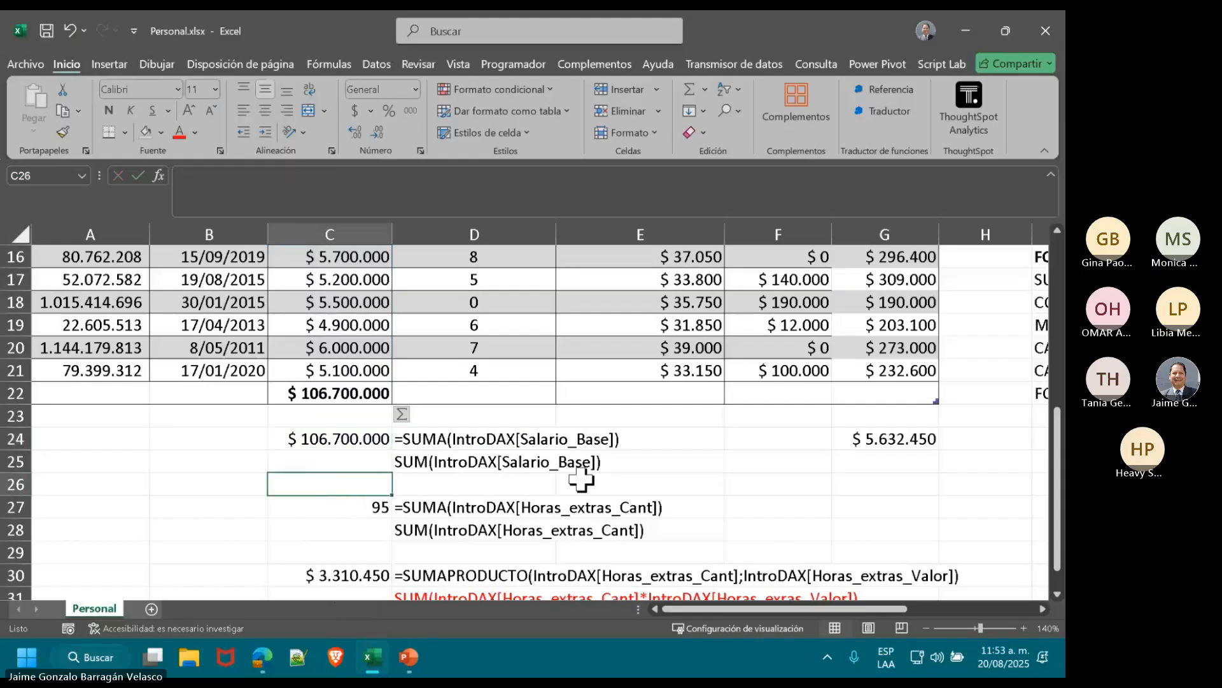
pyautogui.scroll(1, 582, 480)
pyautogui.click(678, 529)
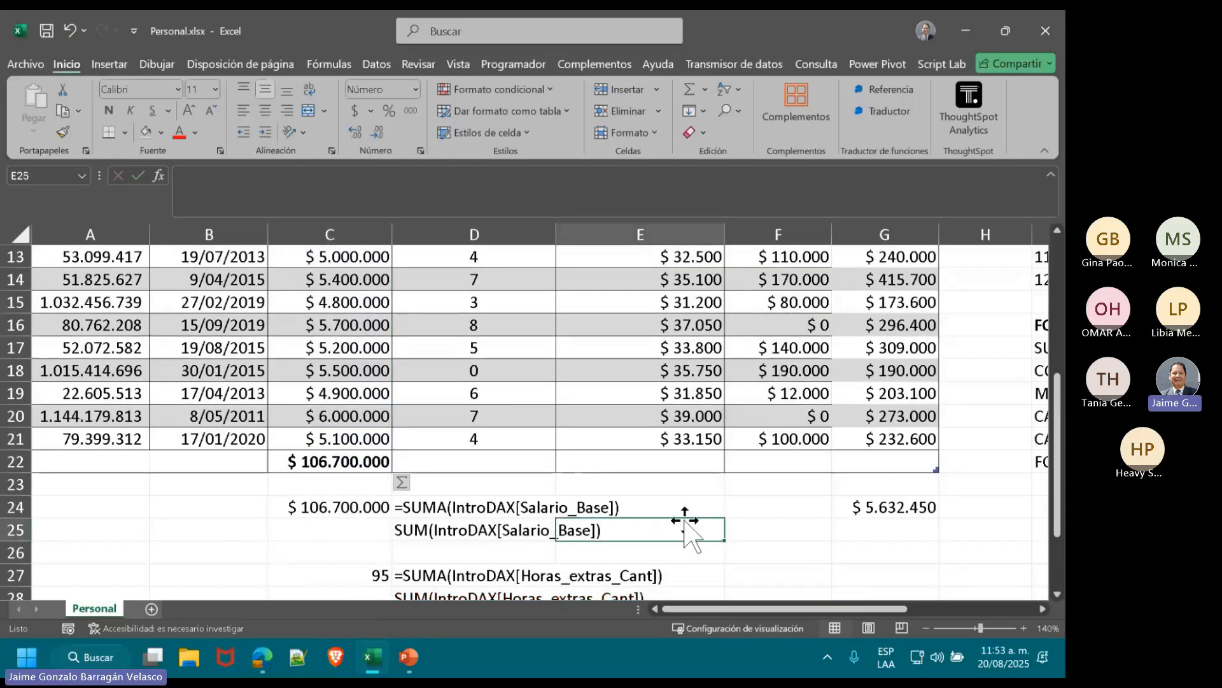
pyautogui.scroll(1, 684, 523)
pyautogui.scroll(3, 683, 520)
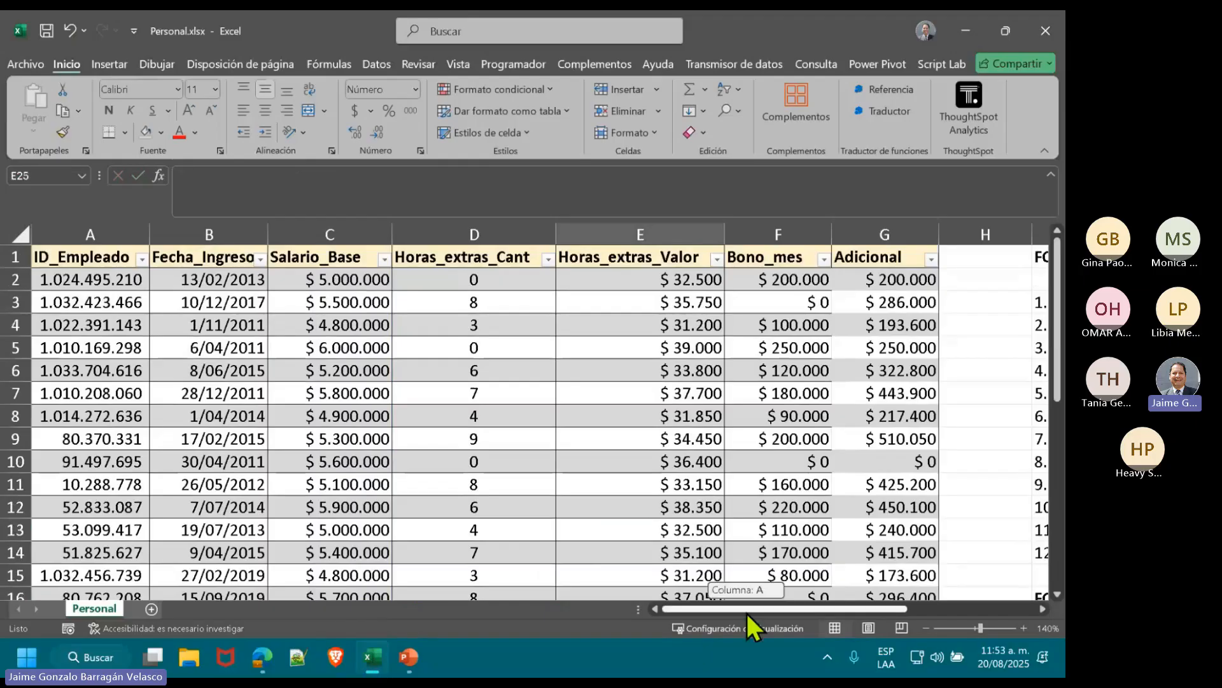
pyautogui.moveTo(747, 610); pyautogui.dragTo(857, 625)
pyautogui.scroll(-2, 804, 464)
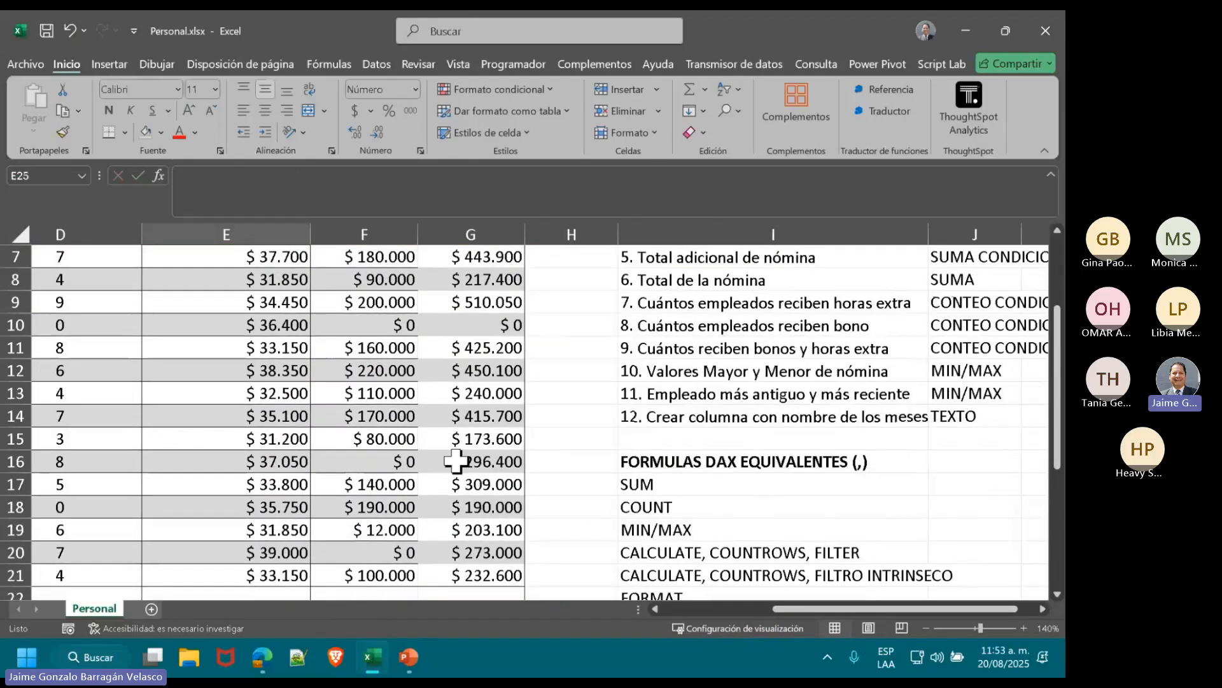
pyautogui.scroll(2, 500, 290)
# Step: Examine the Adicional formula in G2, its overtime multiplication and bonus terms, and the Adicional total in G24
pyautogui.doubleClick(498, 283)
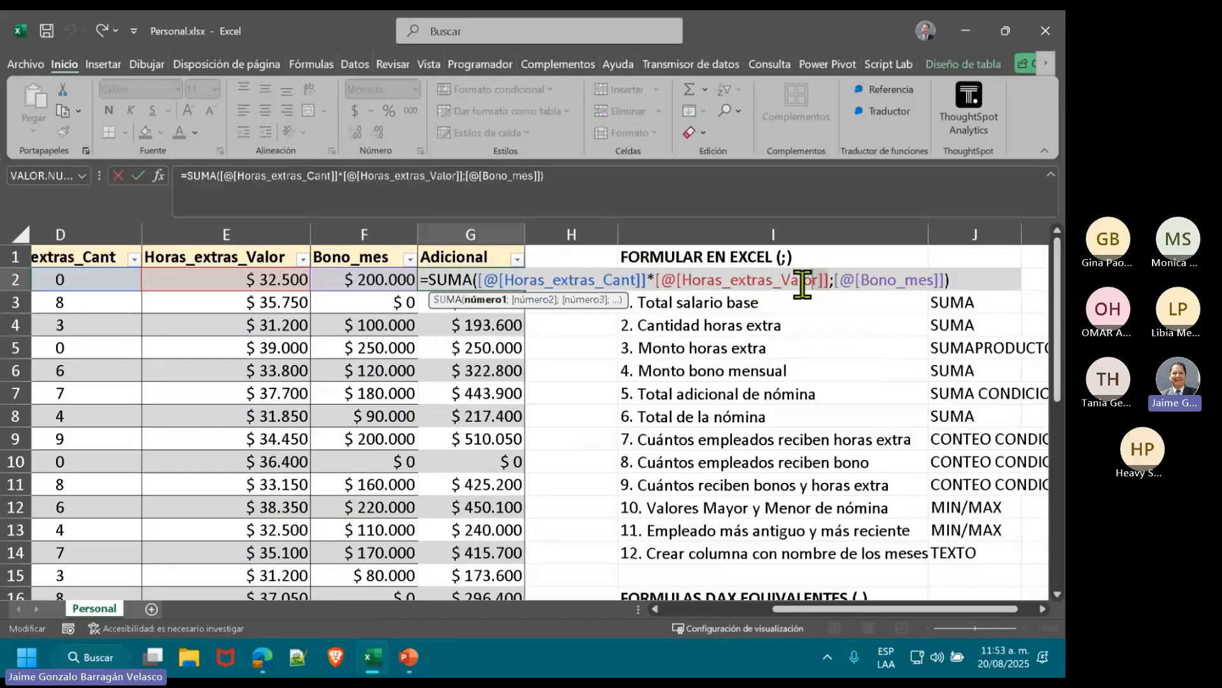
pyautogui.moveTo(802, 284); pyautogui.dragTo(474, 284)
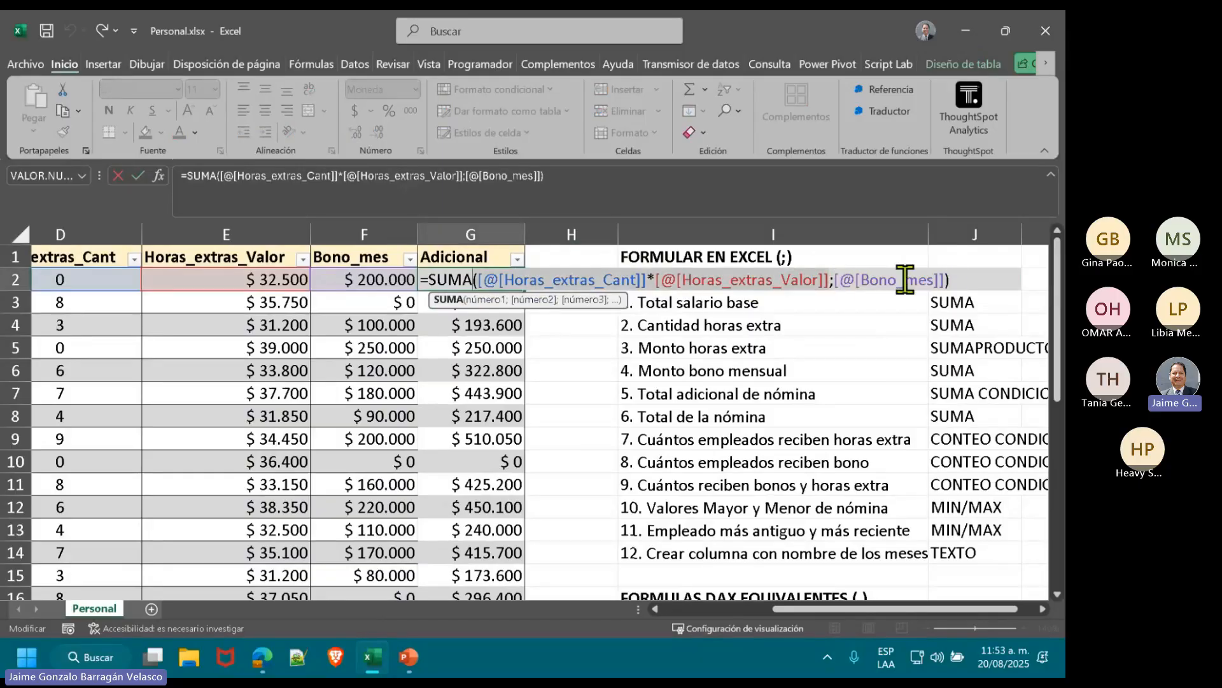
pyautogui.scroll(-5, 614, 331)
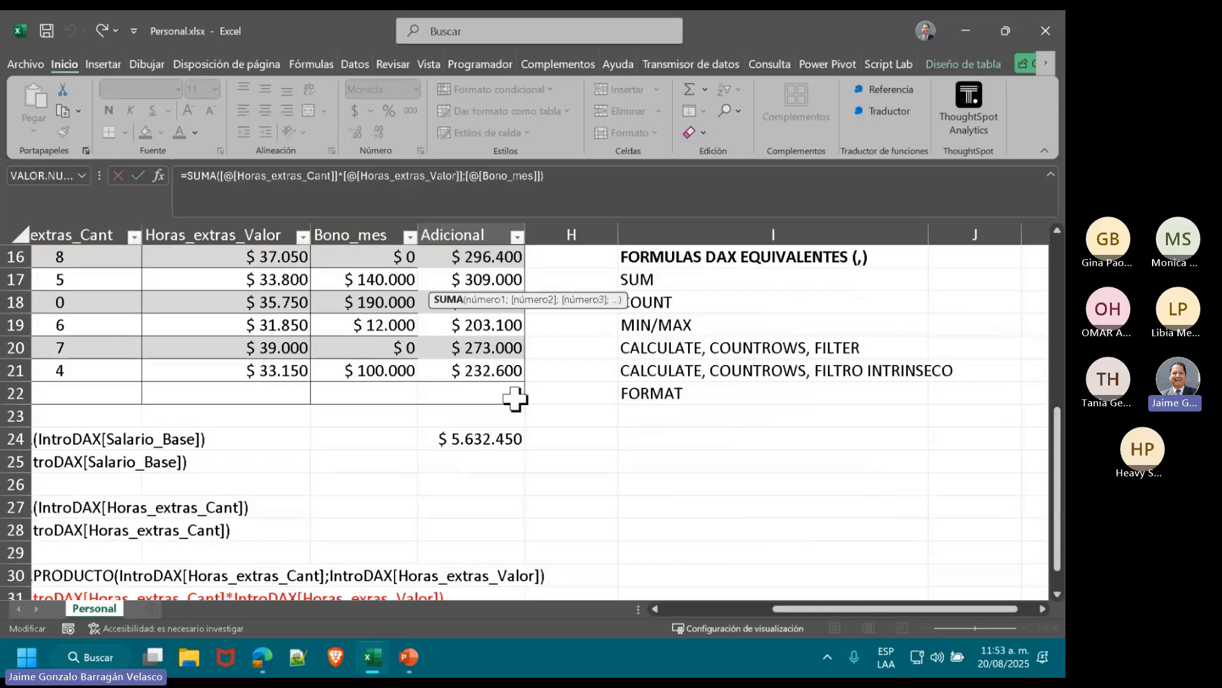
pyautogui.press('Escape')
pyautogui.scroll(-5, 477, 479)
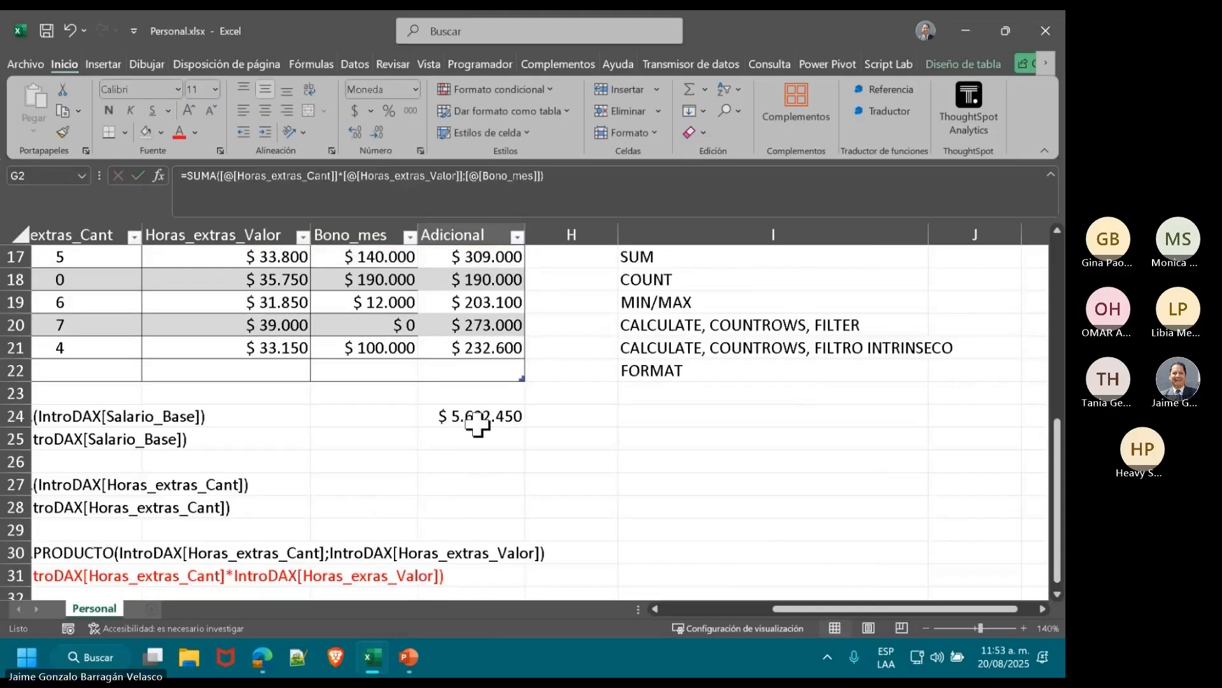
pyautogui.click(477, 420)
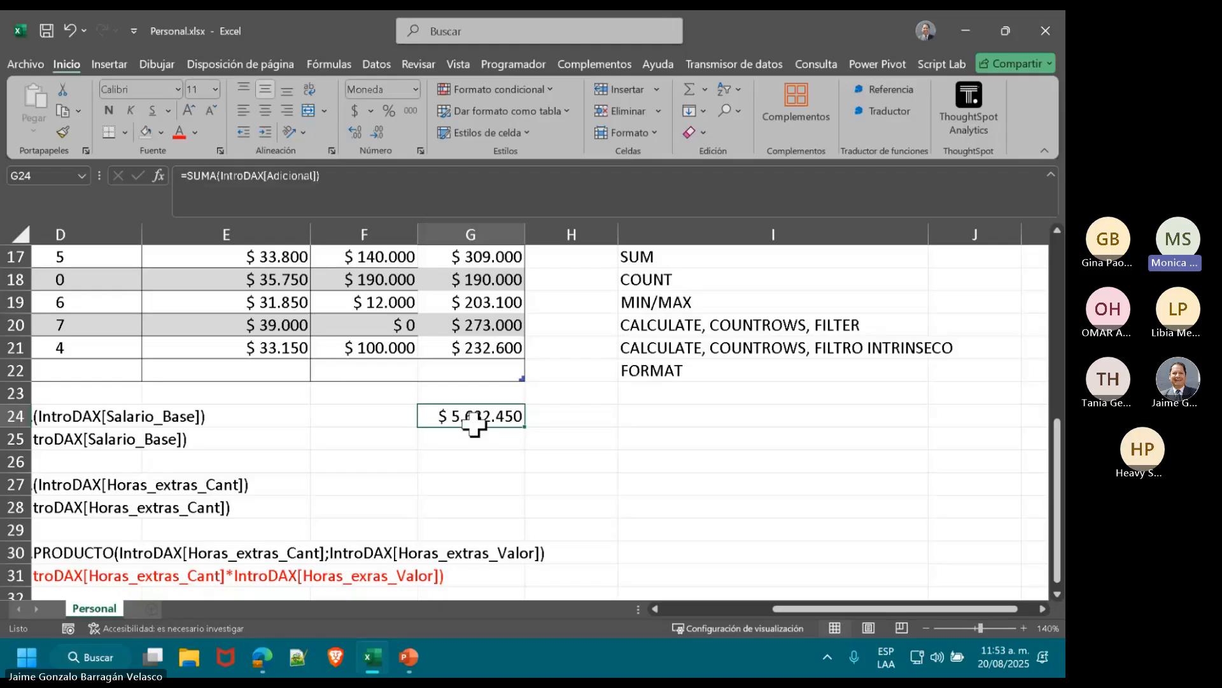
# Step: Recheck the Adicional formula in G2 against the overtime quantity, overtime value and bonus columns it references
pyautogui.scroll(5, 484, 426)
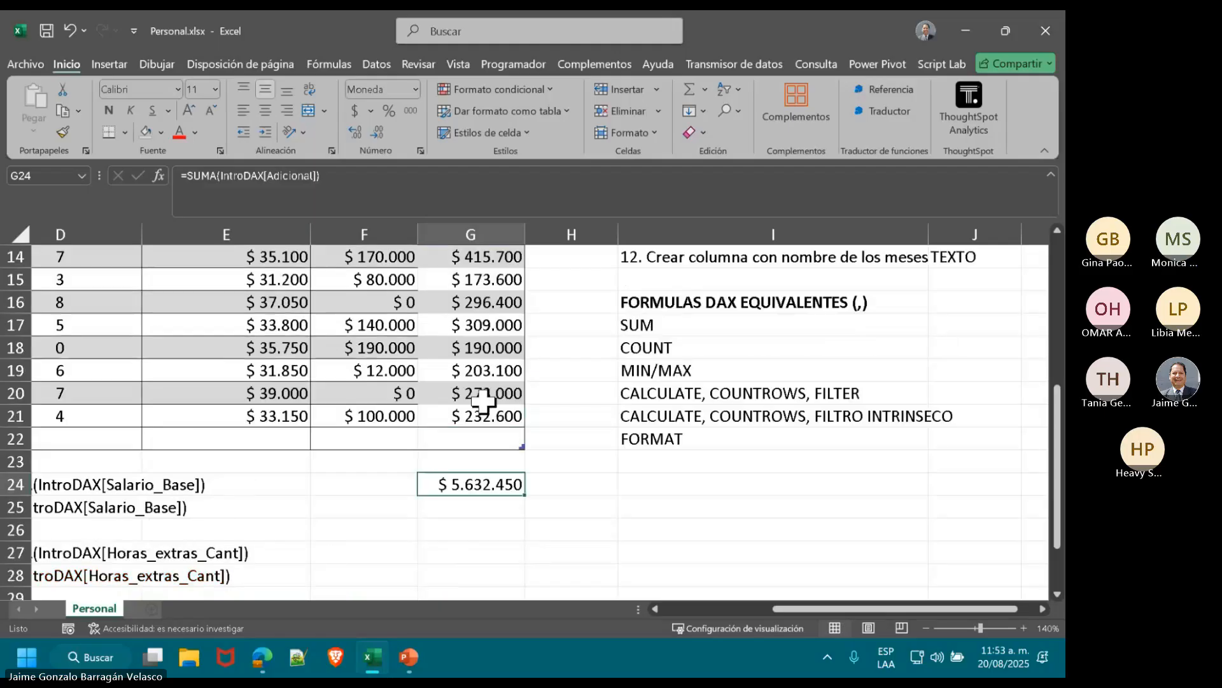
pyautogui.doubleClick(484, 279)
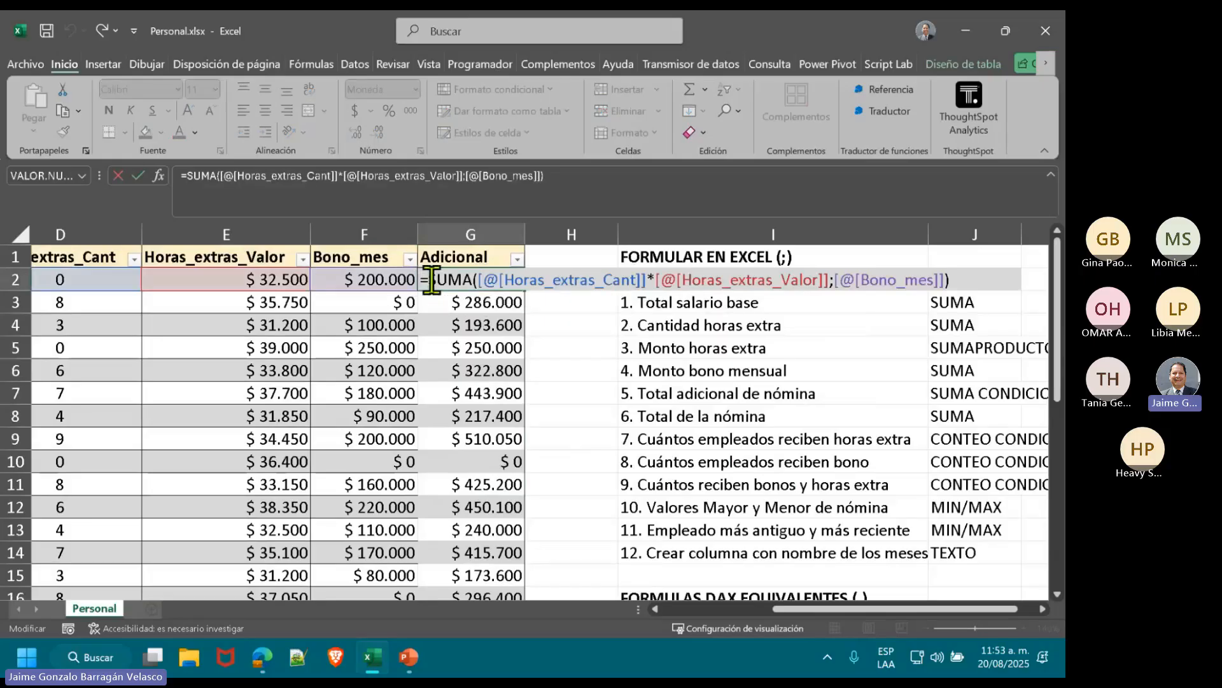
pyautogui.moveTo(880, 612); pyautogui.dragTo(820, 609)
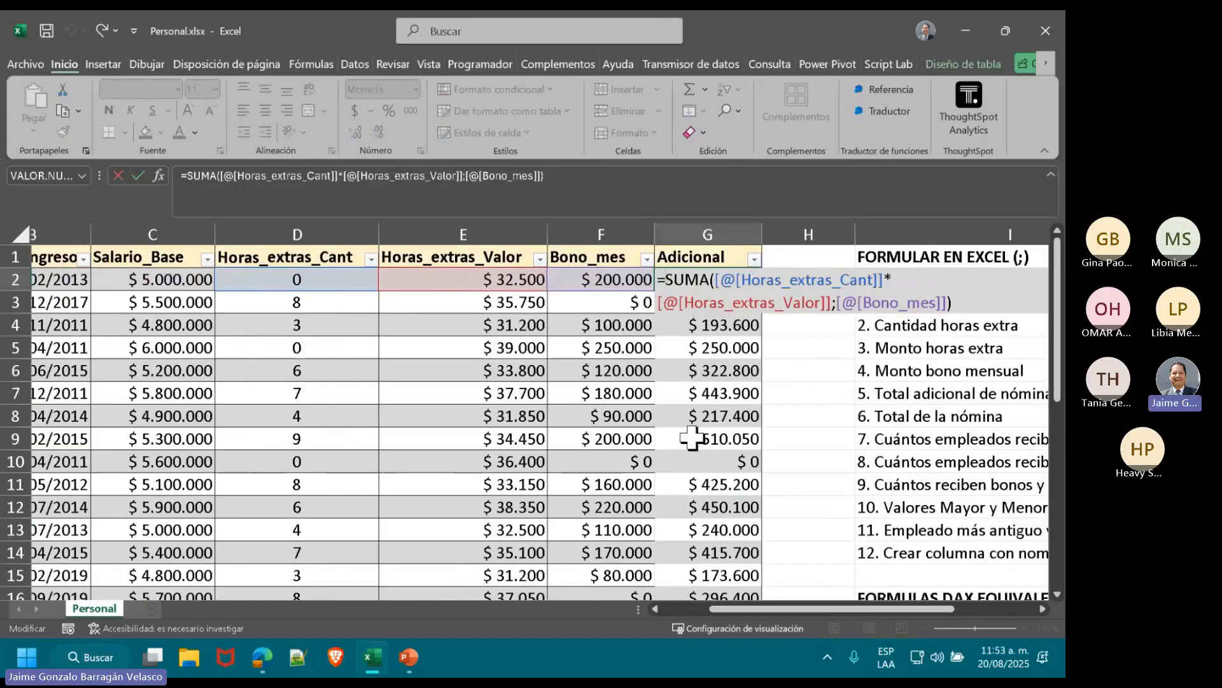
pyautogui.hotkey('ctrl', 'Return')
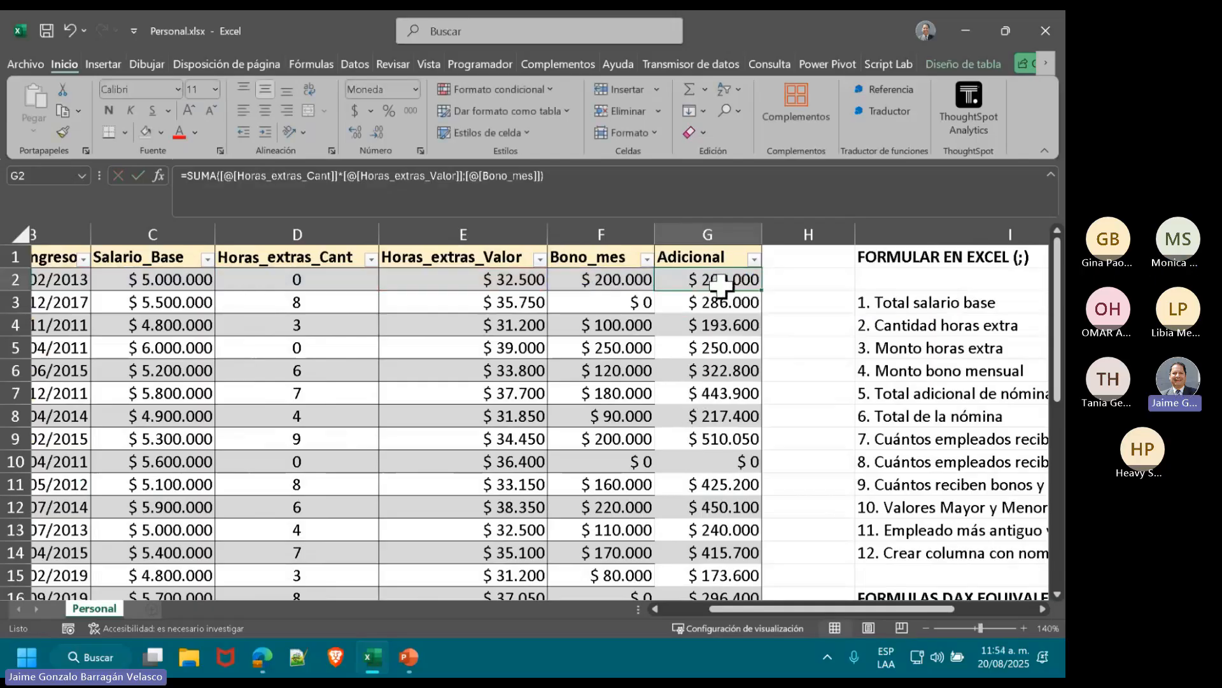
# Step: Examine the SUMA formula in G24 and the Adicional range it covers
pyautogui.scroll(-4, 705, 372)
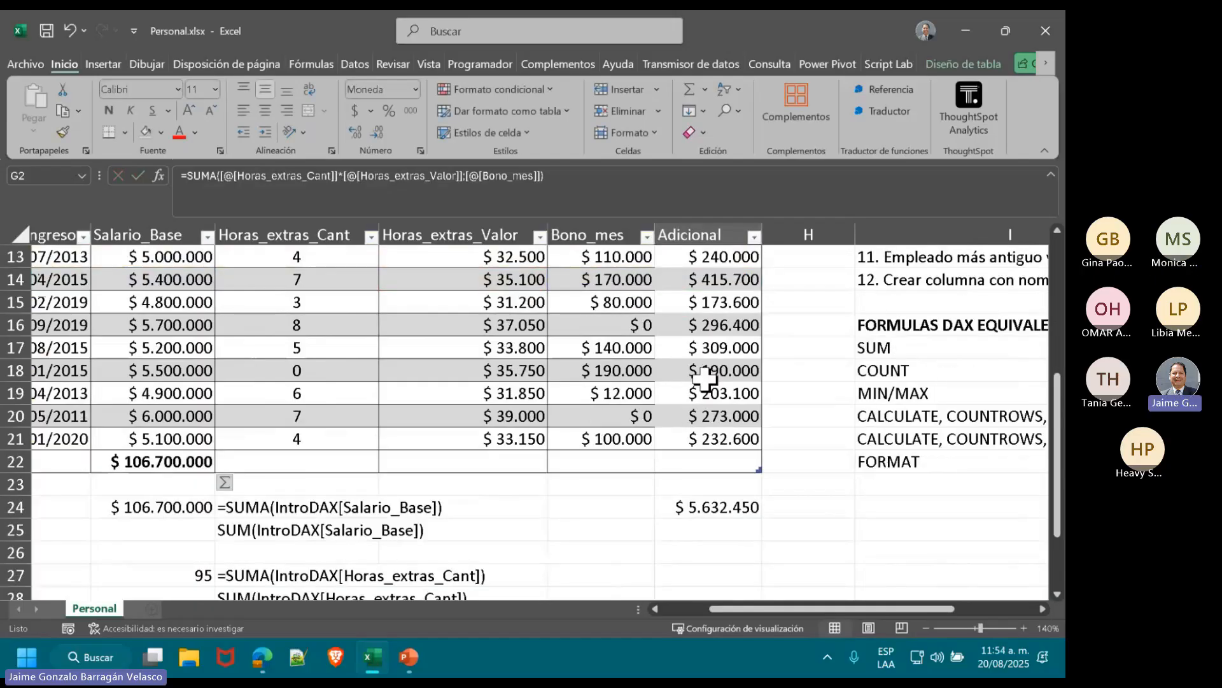
pyautogui.doubleClick(707, 507)
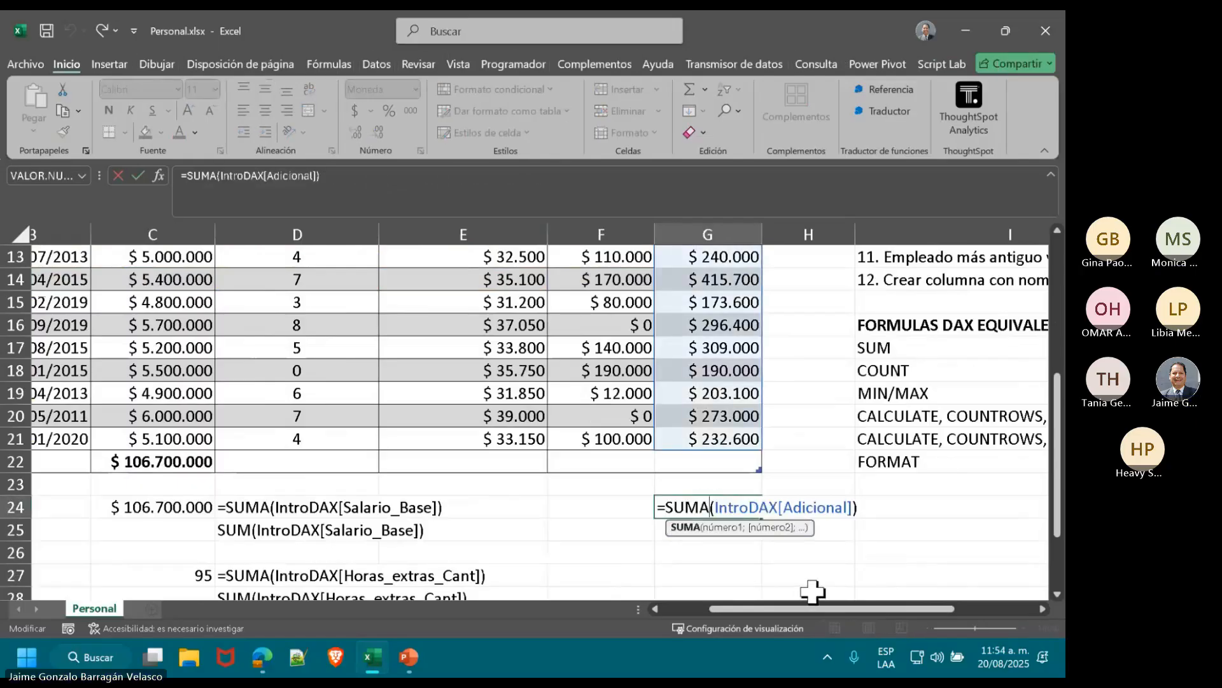
pyautogui.press('Escape')
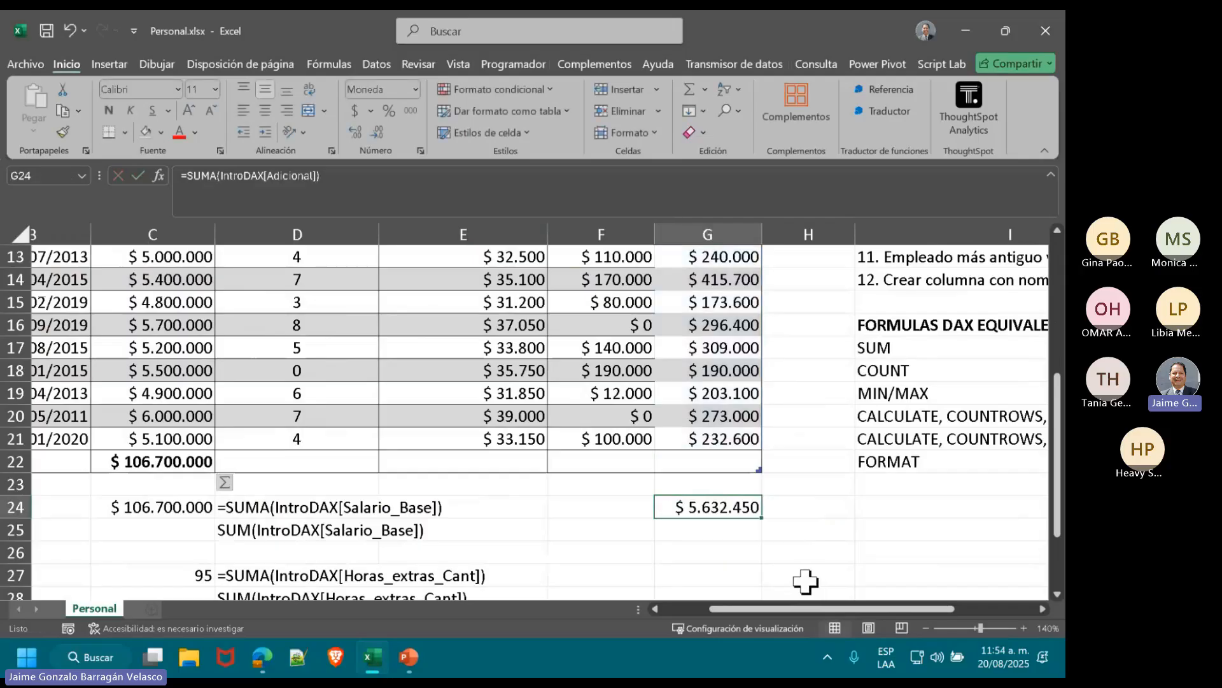
# Step: Review the Adicional column, its total in G24, and the list of Excel exercises with their suggested functions
pyautogui.scroll(1, 755, 484)
pyautogui.scroll(-2, 755, 483)
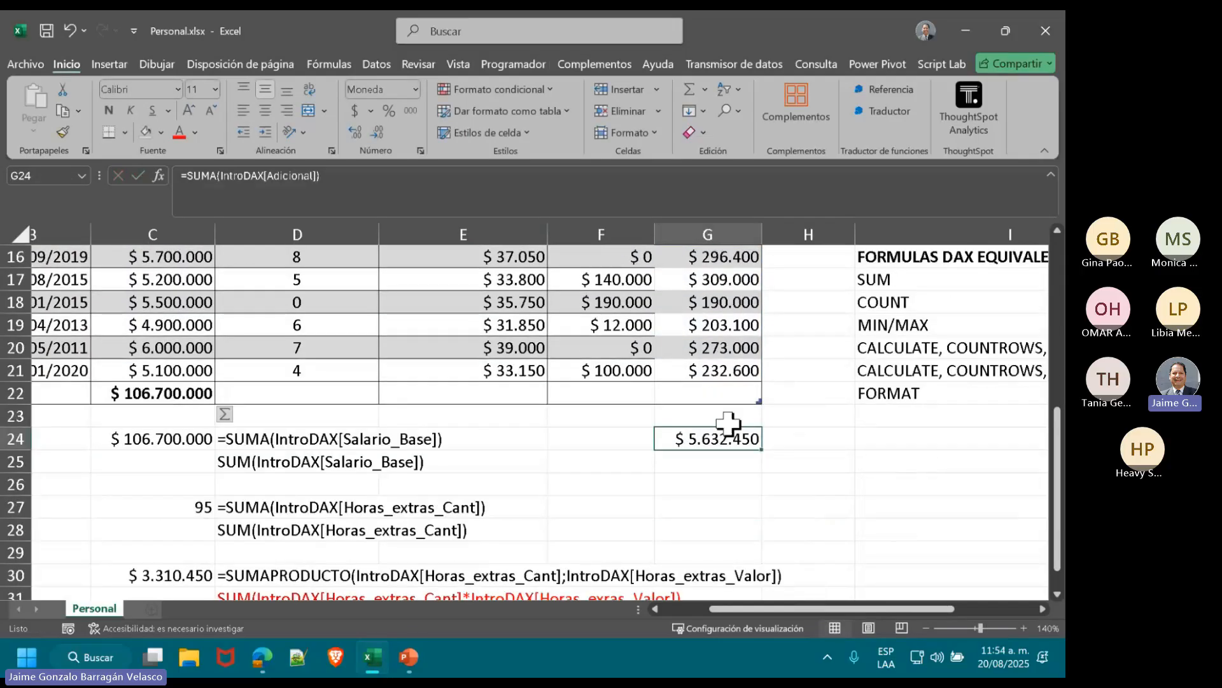
pyautogui.scroll(5, 729, 442)
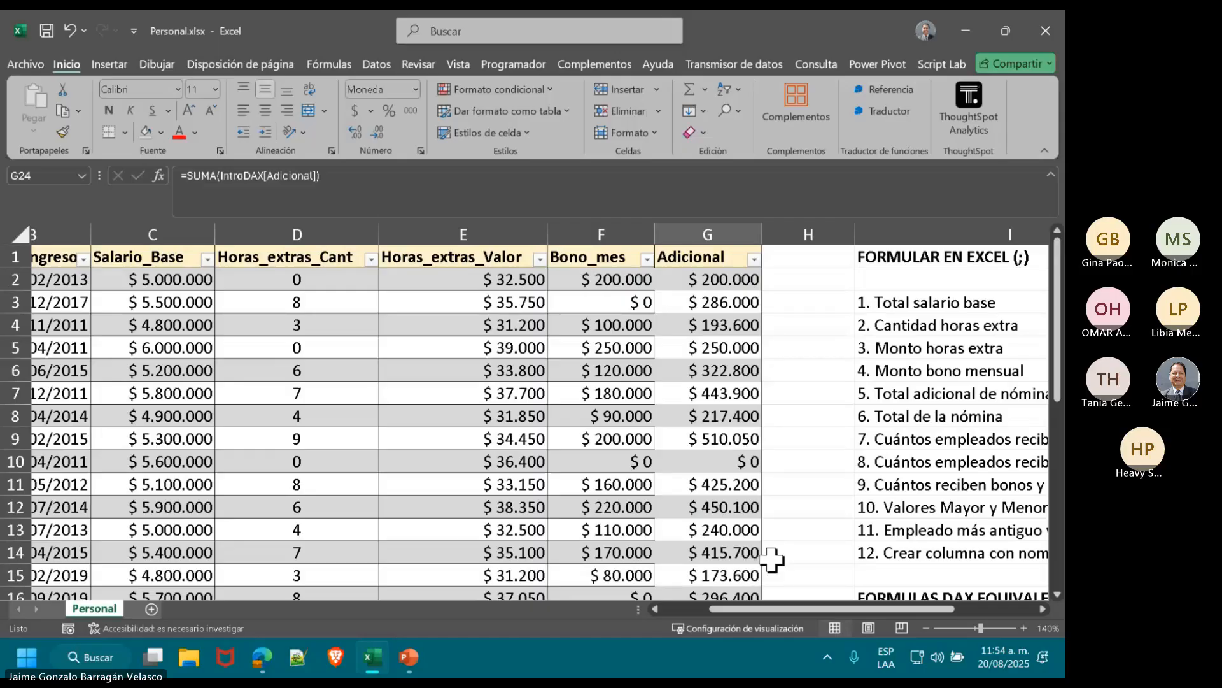
pyautogui.scroll(-3, 772, 559)
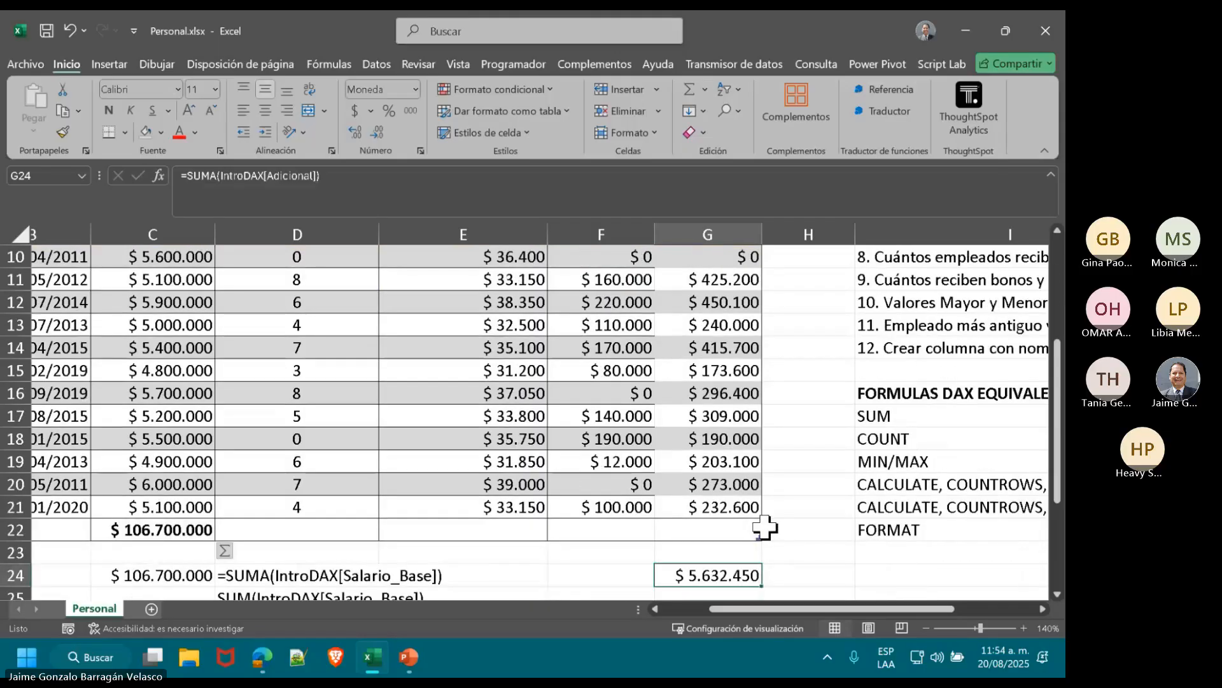
pyautogui.scroll(-1, 764, 526)
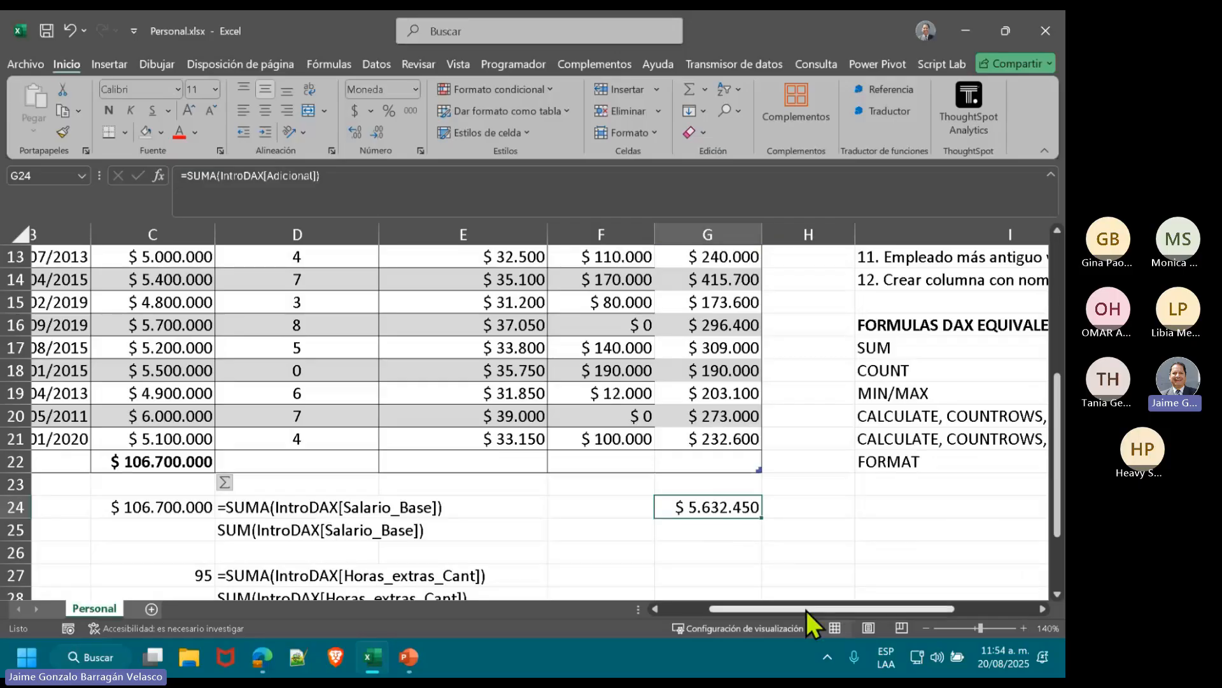
pyautogui.moveTo(806, 610); pyautogui.dragTo(938, 613)
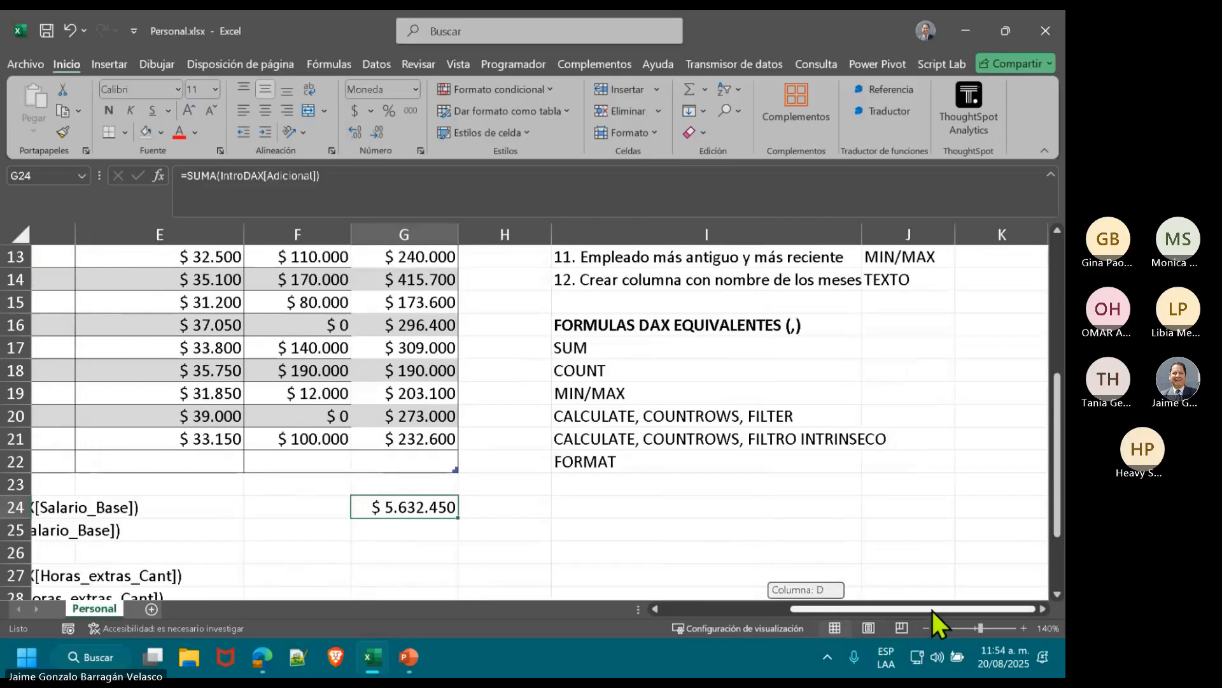
pyautogui.scroll(4, 788, 541)
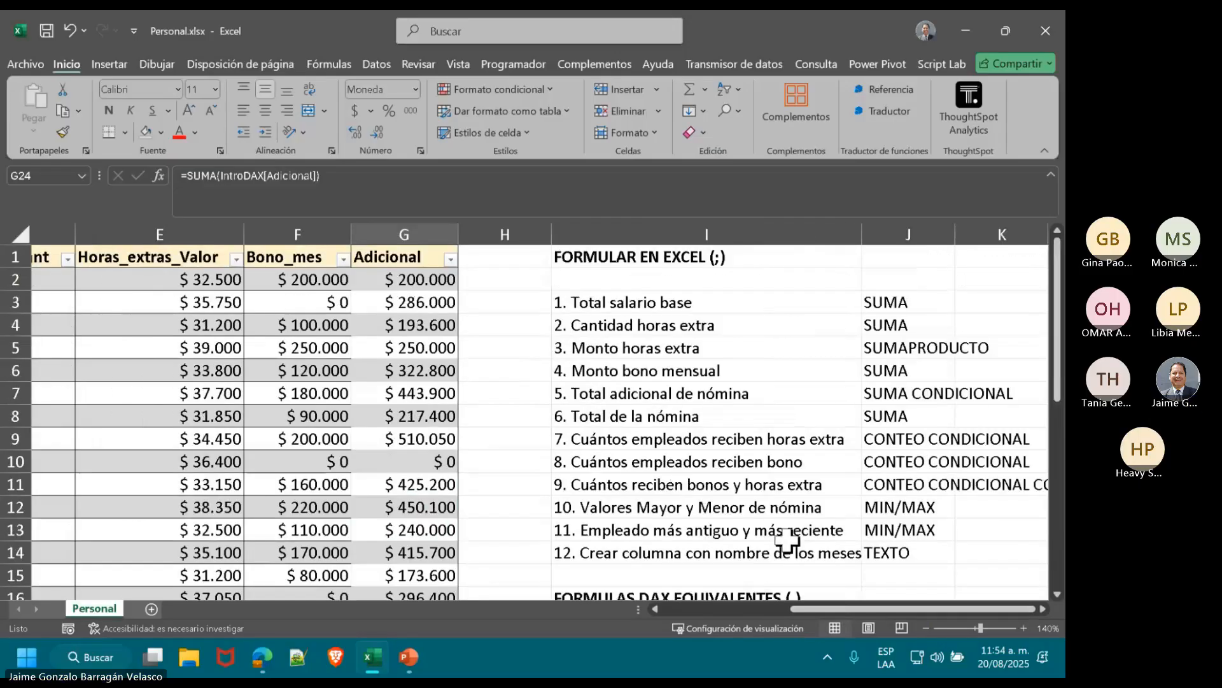
pyautogui.scroll(-5, 788, 548)
pyautogui.moveTo(827, 609); pyautogui.dragTo(695, 598)
pyautogui.scroll(5, 491, 308)
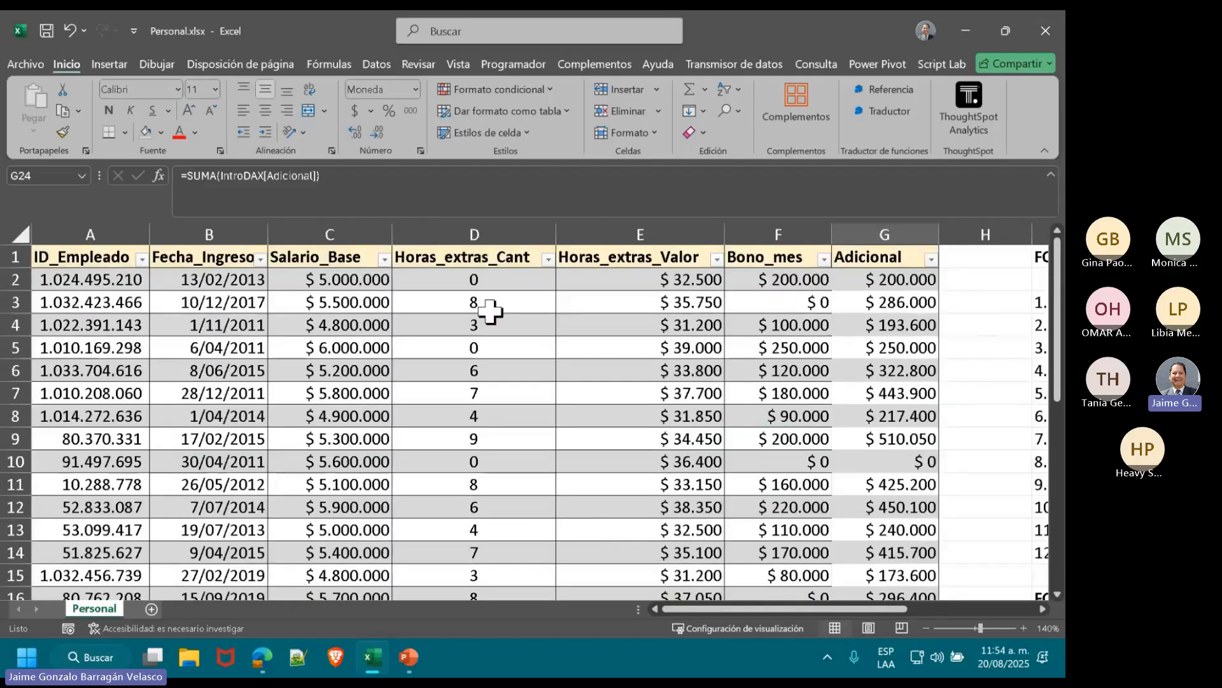
# Step: Locate the employees without overtime by checking the zero entries in the Horas_extras_Cant column
pyautogui.click(471, 279)
pyautogui.moveTo(498, 325); pyautogui.dragTo(491, 349)
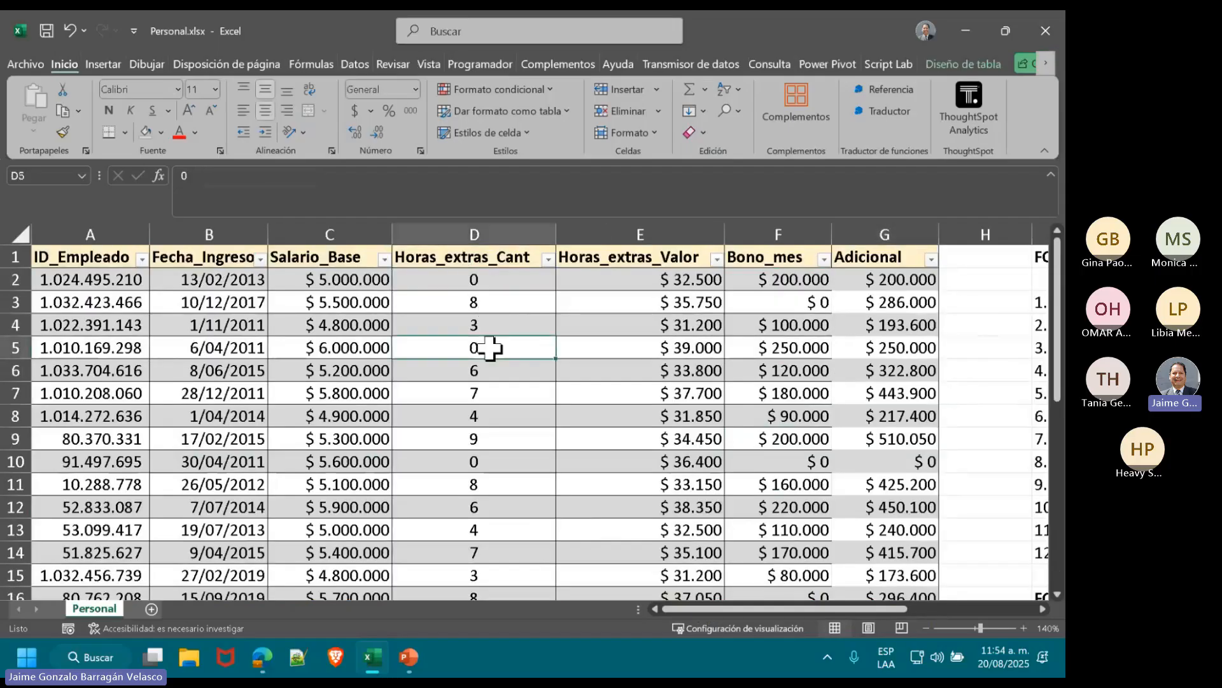
pyautogui.click(486, 463)
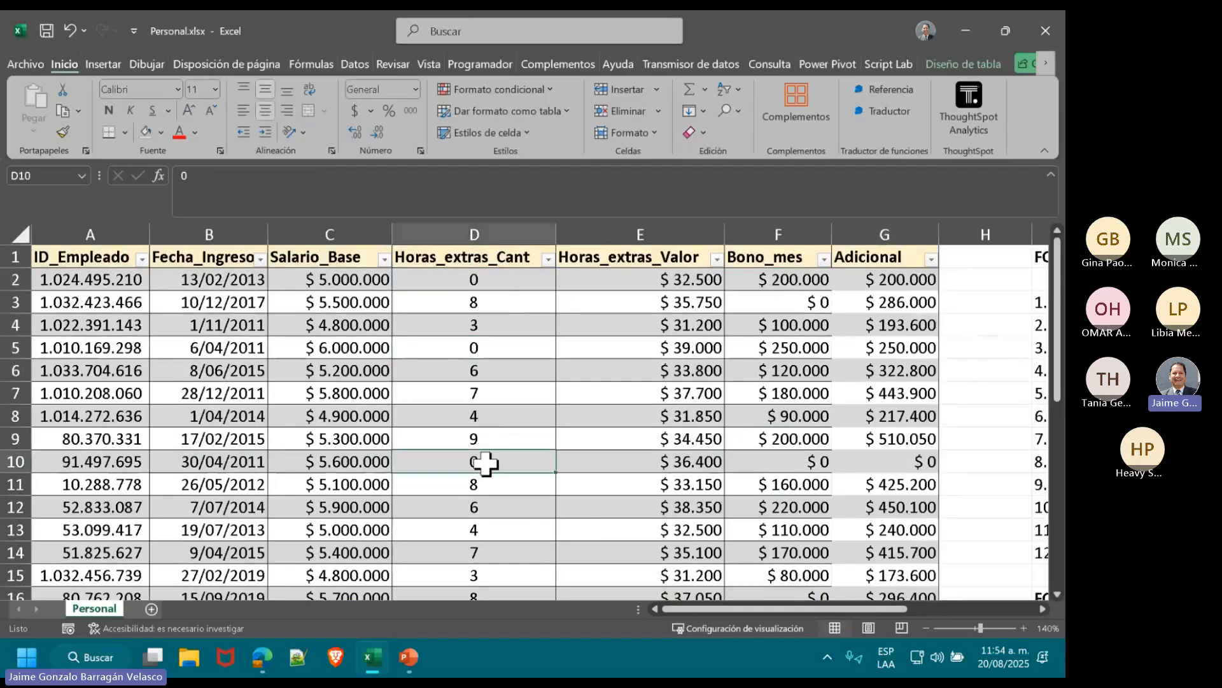
pyautogui.scroll(-2, 486, 463)
pyautogui.click(464, 511)
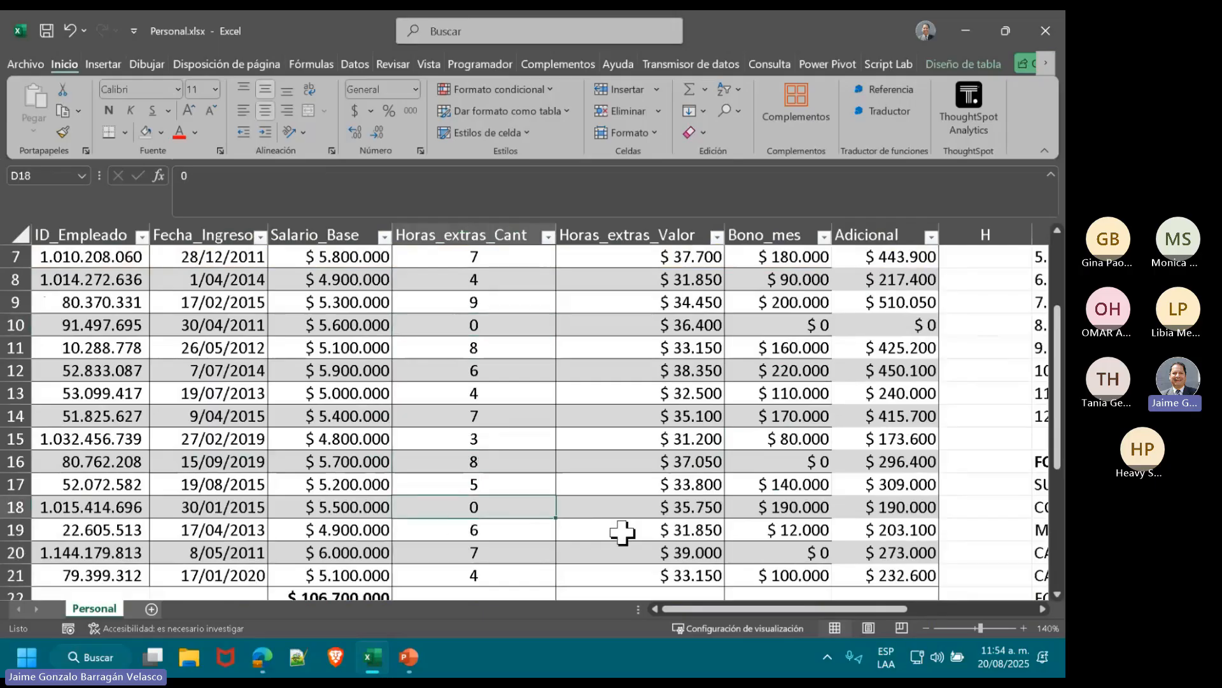
# Step: Locate the employees without a monthly bonus by checking the zero entries in the Bono_mes column
pyautogui.scroll(2, 622, 528)
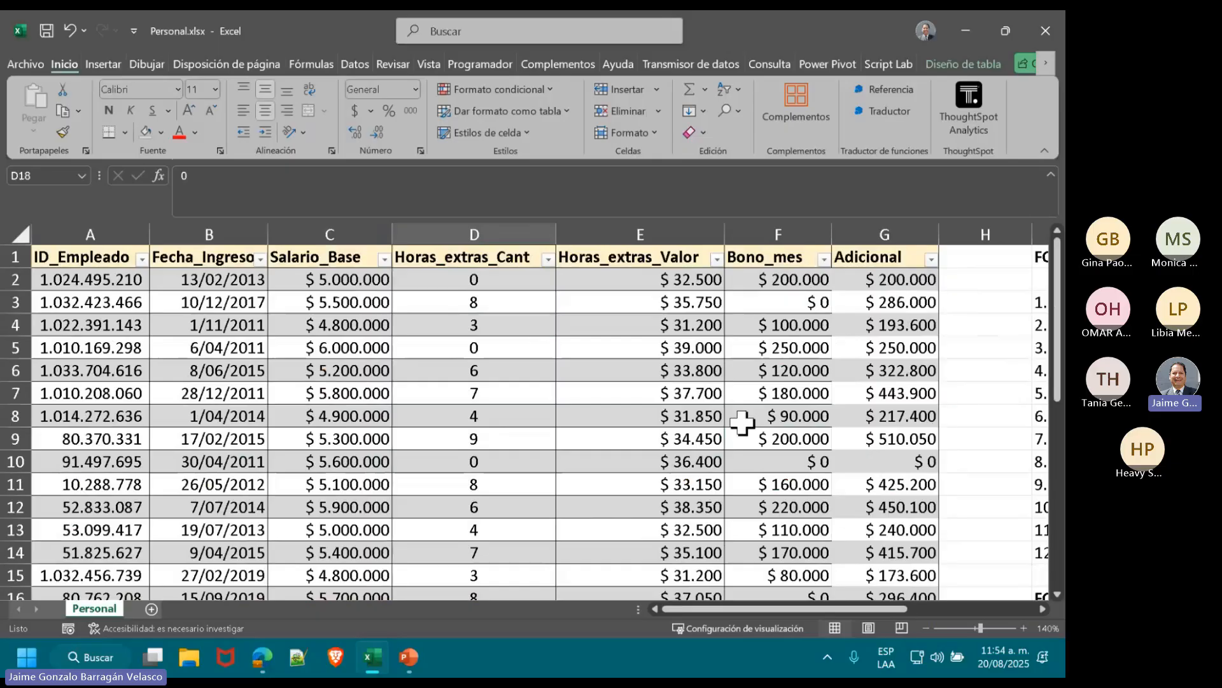
pyautogui.click(792, 307)
pyautogui.click(788, 459)
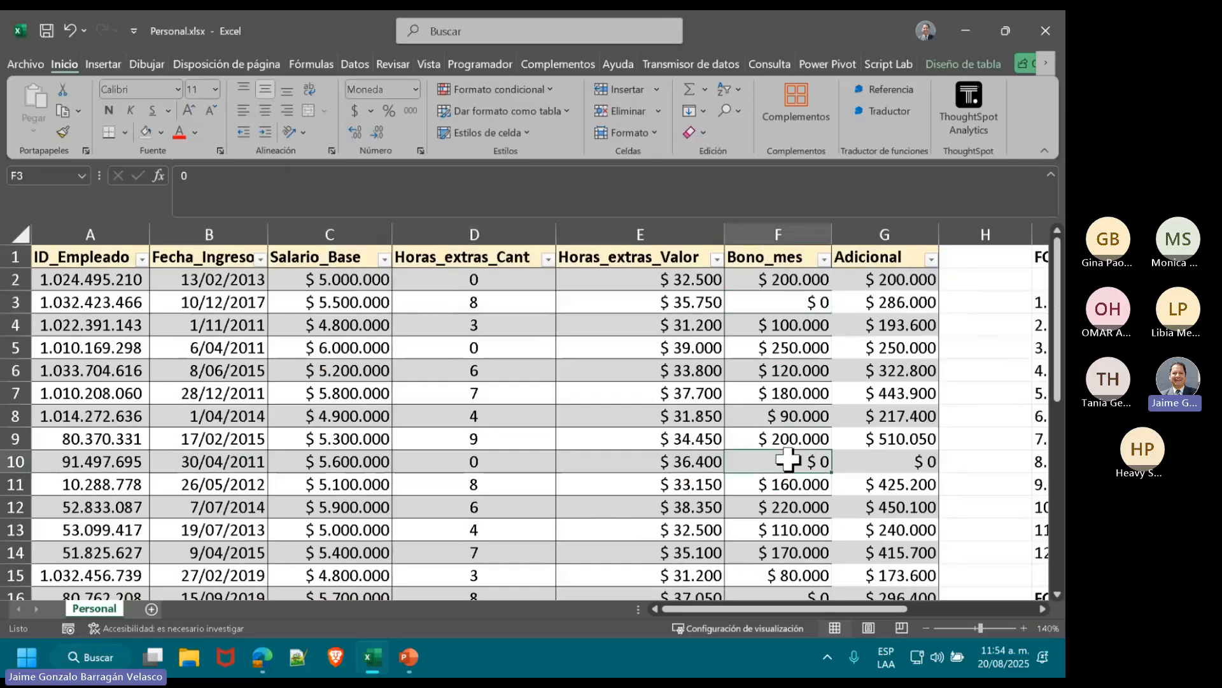
pyautogui.scroll(-2, 788, 458)
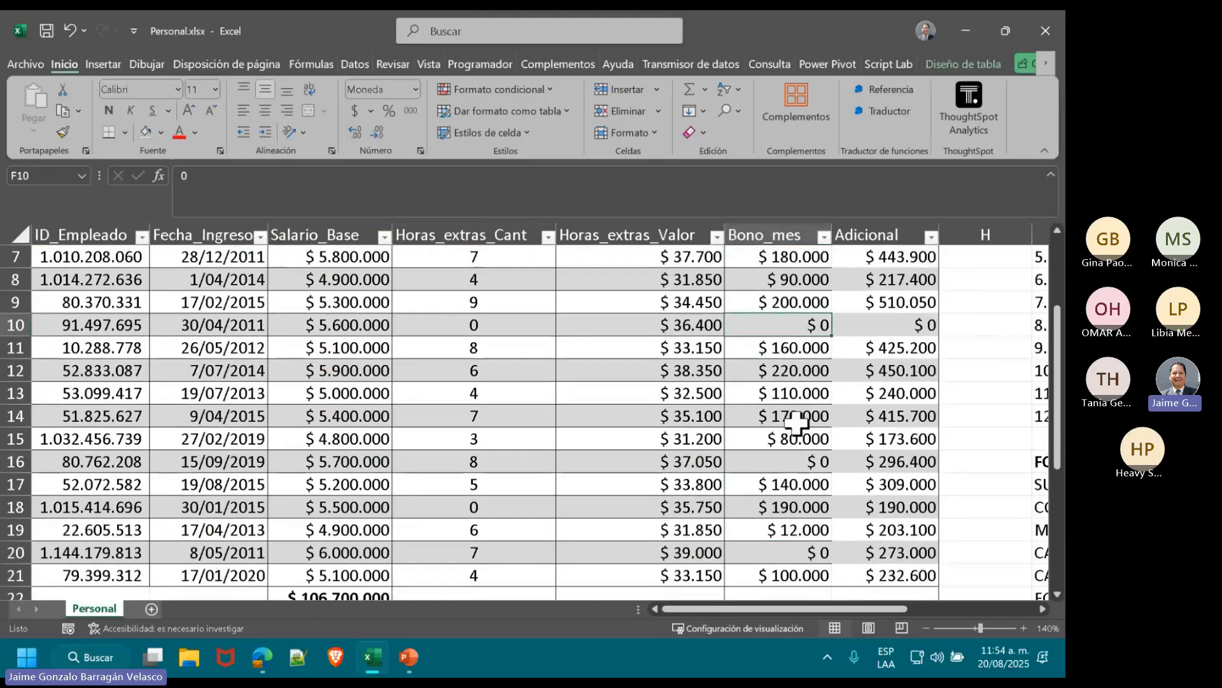
# Step: Examine the Adicional formula in G10 against that row's overtime quantity, overtime value and bonus cells
pyautogui.scroll(1, 876, 353)
pyautogui.click(919, 397)
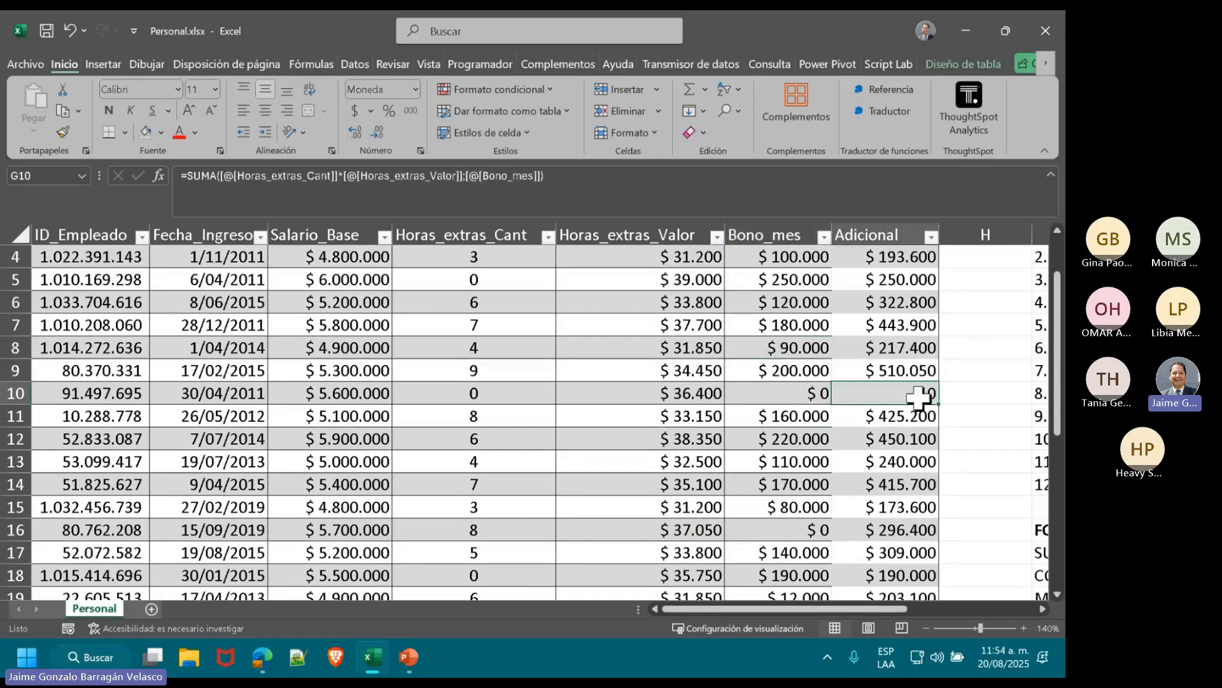
pyautogui.moveTo(919, 397); pyautogui.dragTo(505, 395)
pyautogui.click(504, 396)
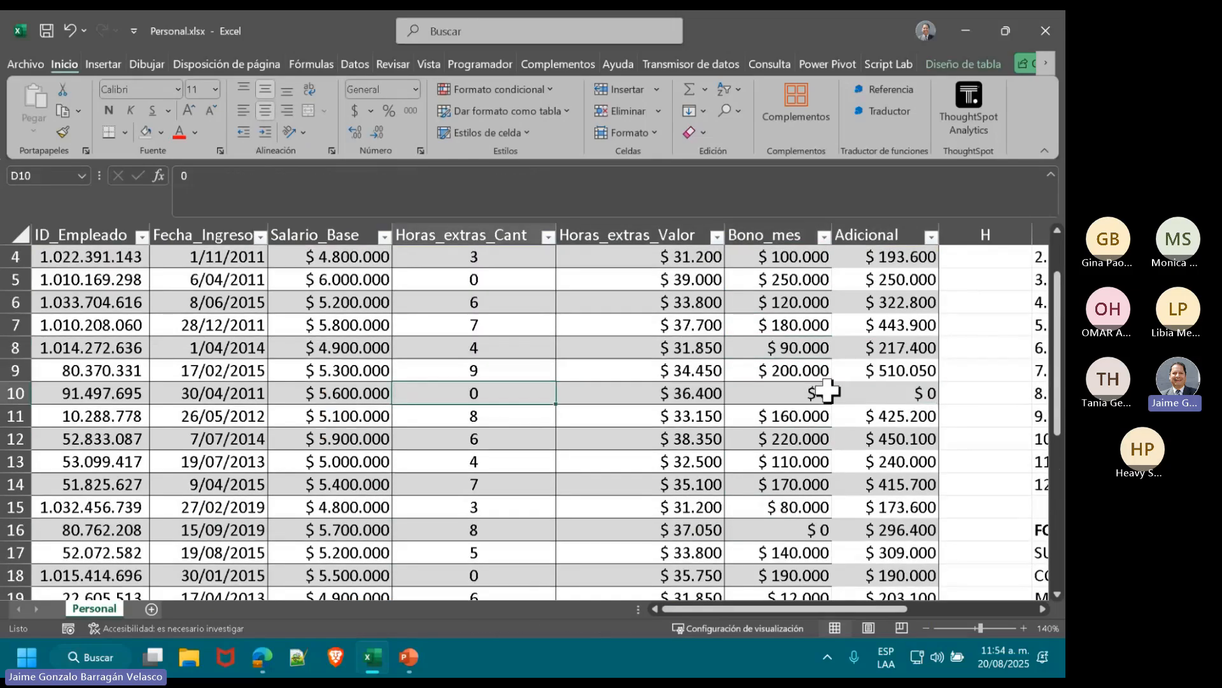
pyautogui.click(885, 393)
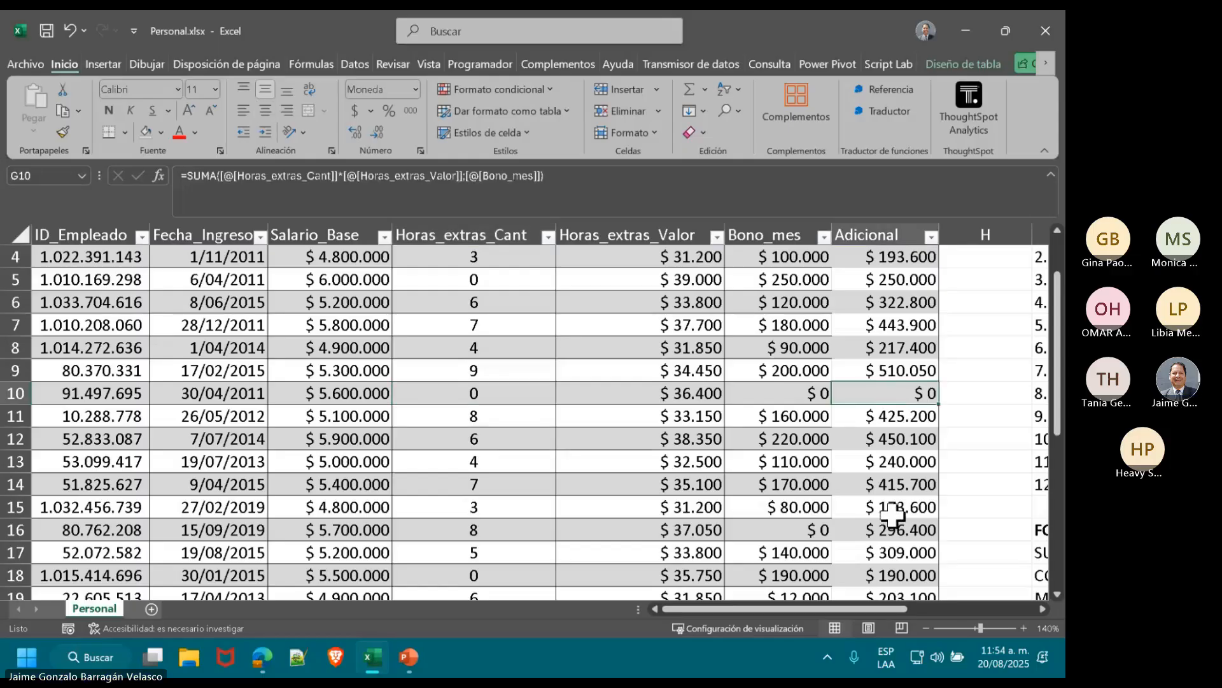
pyautogui.click(547, 396)
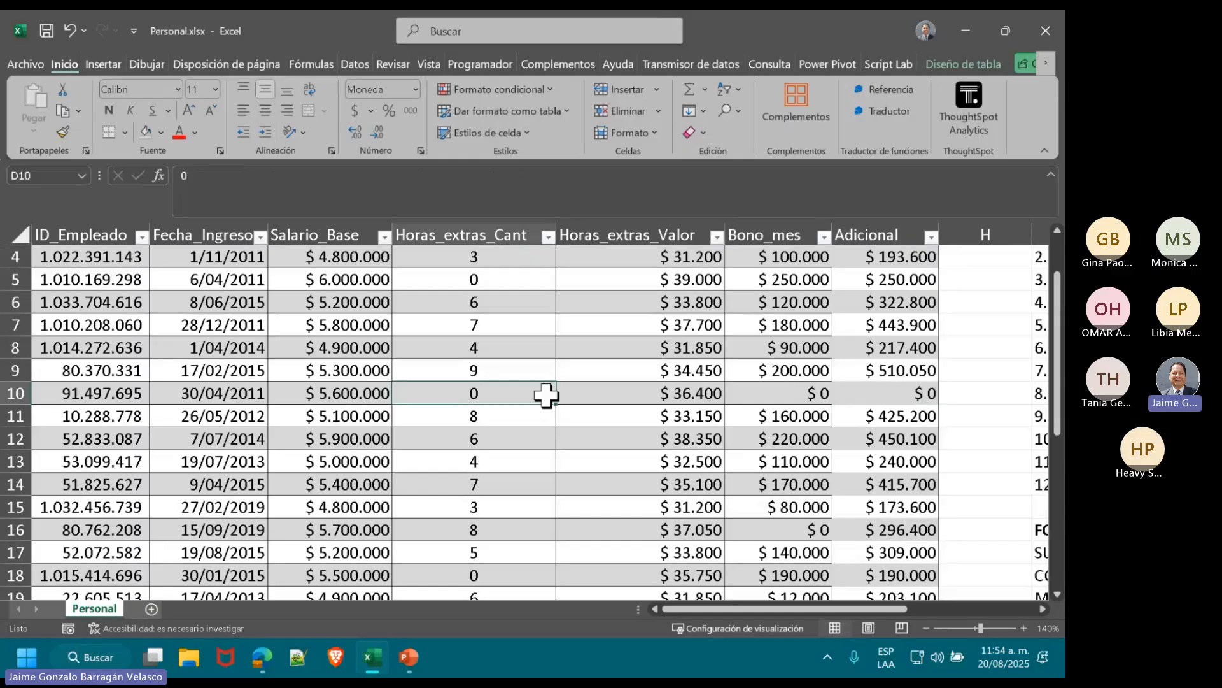
pyautogui.moveTo(547, 395); pyautogui.dragTo(666, 396)
pyautogui.click(796, 394)
pyautogui.click(898, 392)
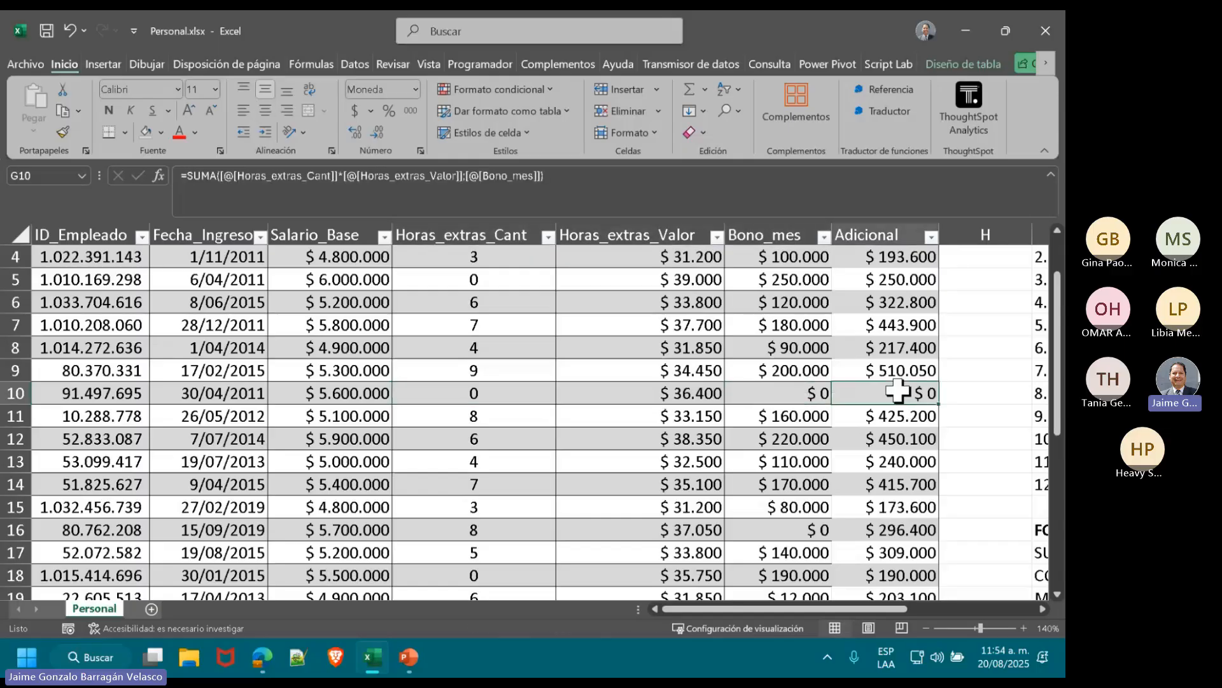
# Step: Select the Adicional values G2:G21 and compare their sum with the SUMA total in G24
pyautogui.scroll(-2, 899, 395)
pyautogui.scroll(3, 899, 398)
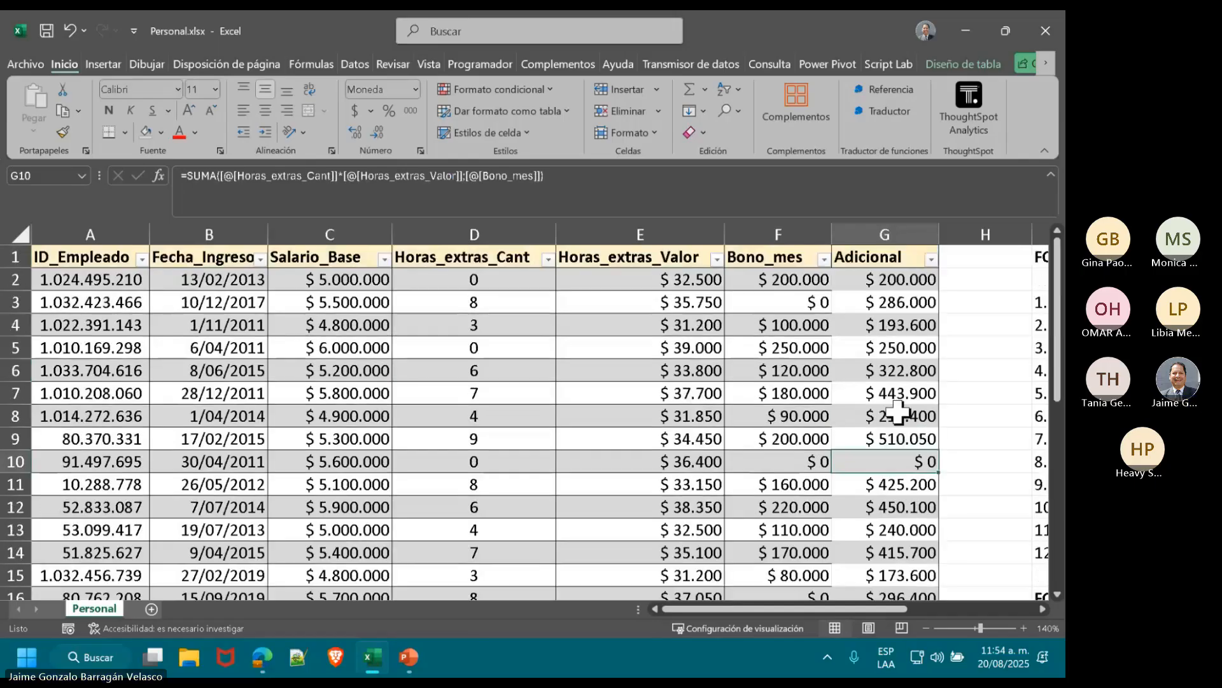
pyautogui.scroll(-1, 897, 416)
pyautogui.scroll(-4, 898, 415)
pyautogui.click(889, 438)
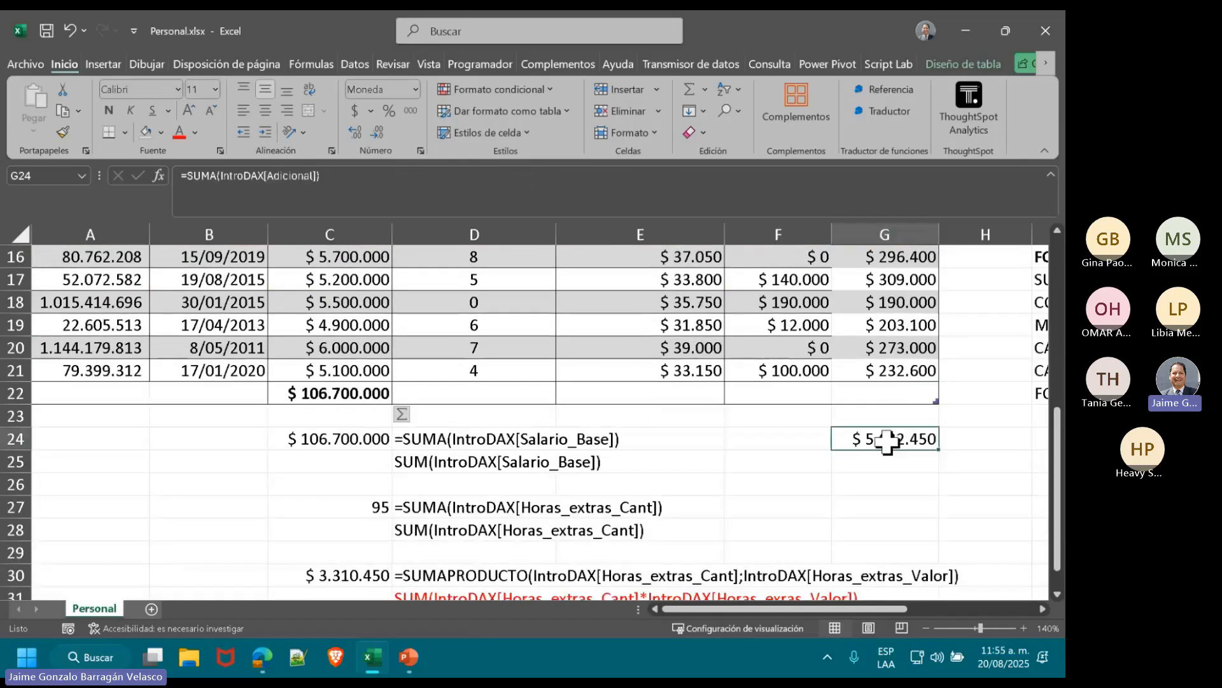
pyautogui.scroll(1, 891, 440)
pyautogui.scroll(4, 893, 436)
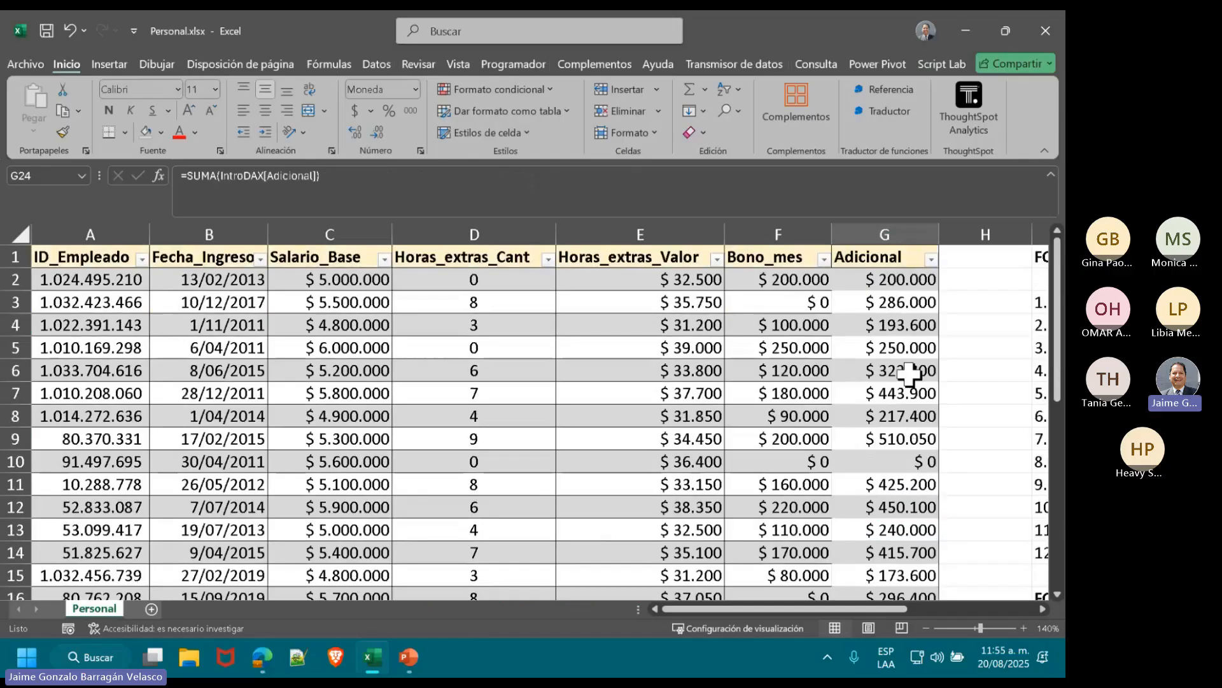
pyautogui.moveTo(898, 281); pyautogui.dragTo(886, 551)
pyautogui.scroll(-2, 887, 550)
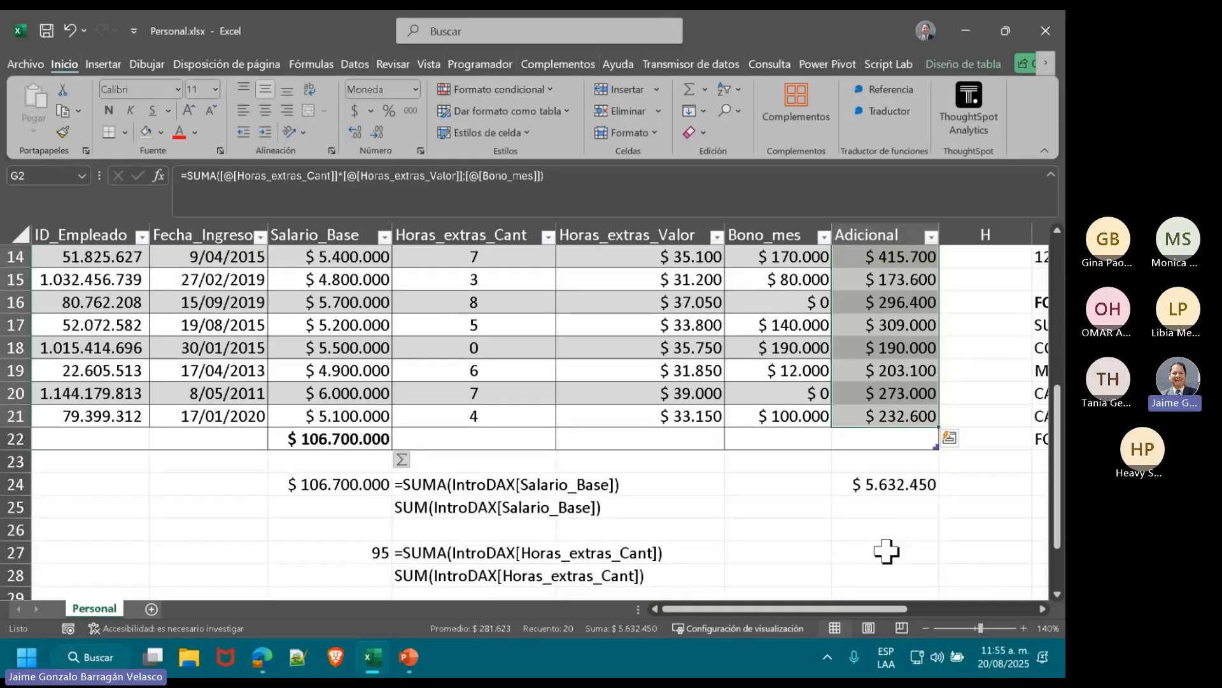
pyautogui.click(882, 487)
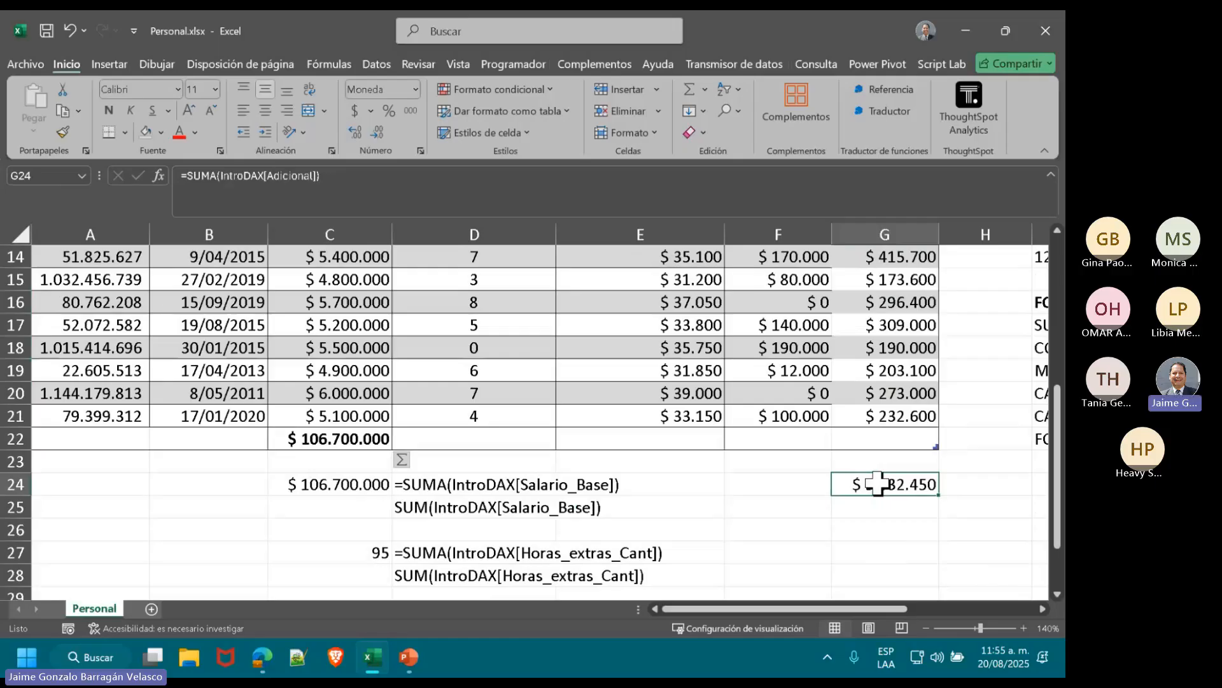
pyautogui.scroll(1, 879, 484)
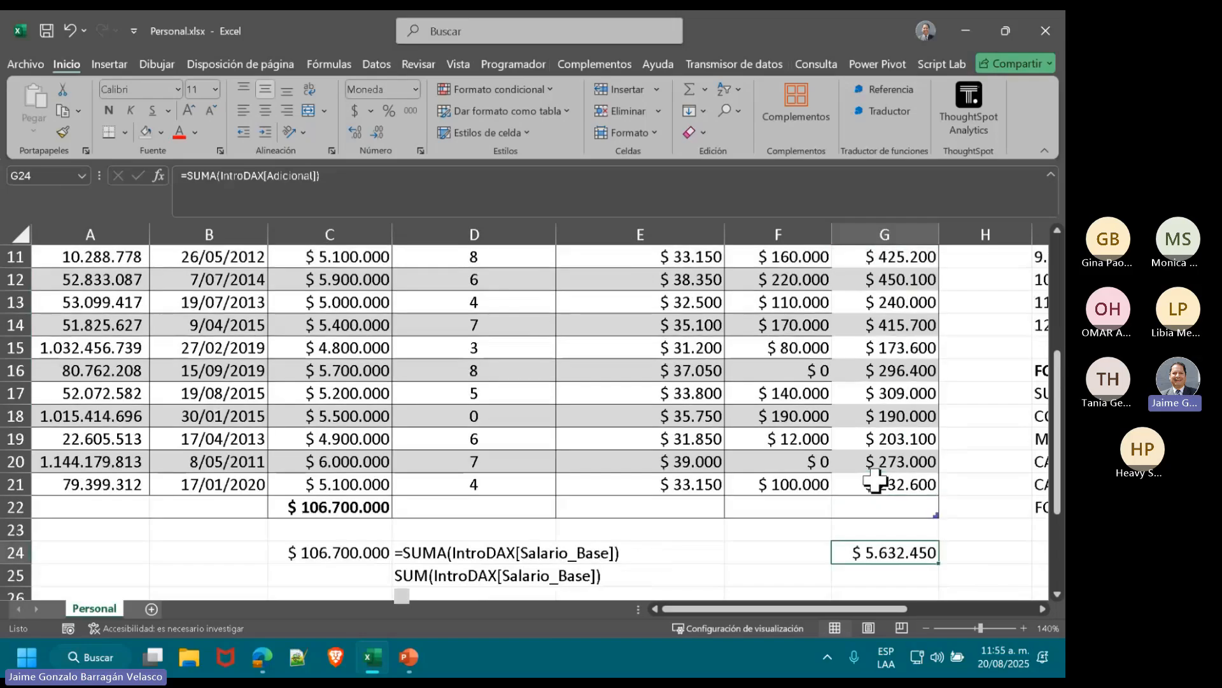
pyautogui.scroll(4, 875, 480)
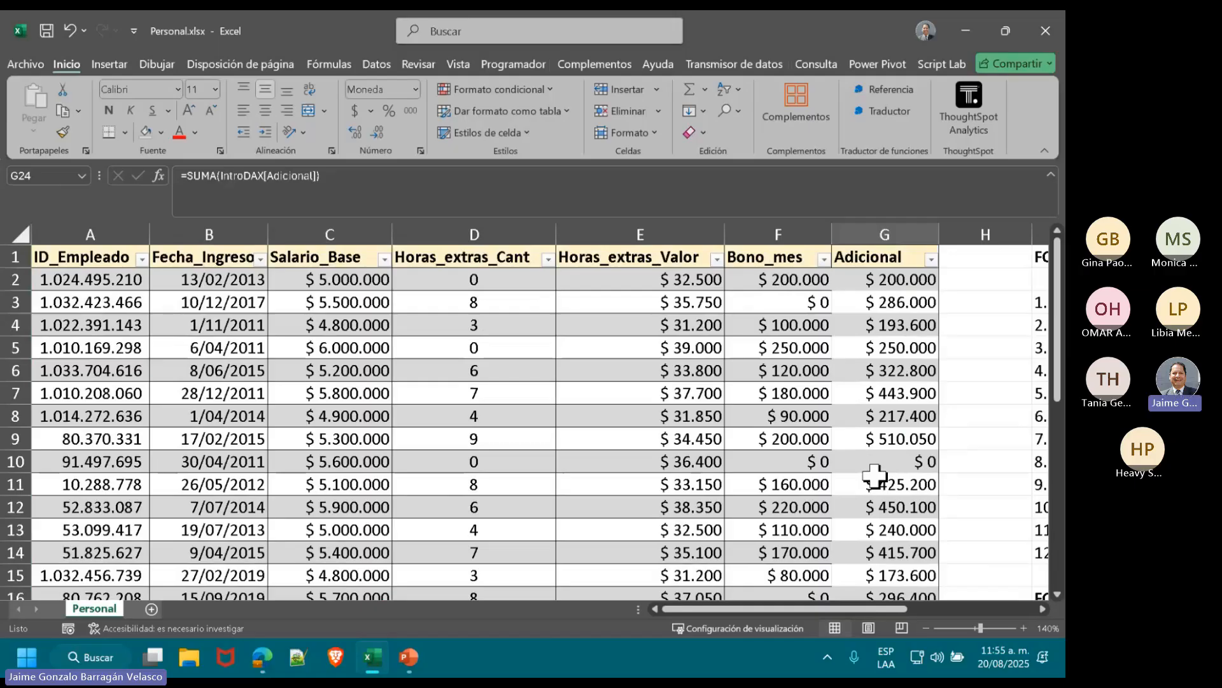
# Step: Switch to the Teams meeting, dismiss the do-not-disturb notice and stop sharing the screen
pyautogui.hotkey('alt', 'Tab')
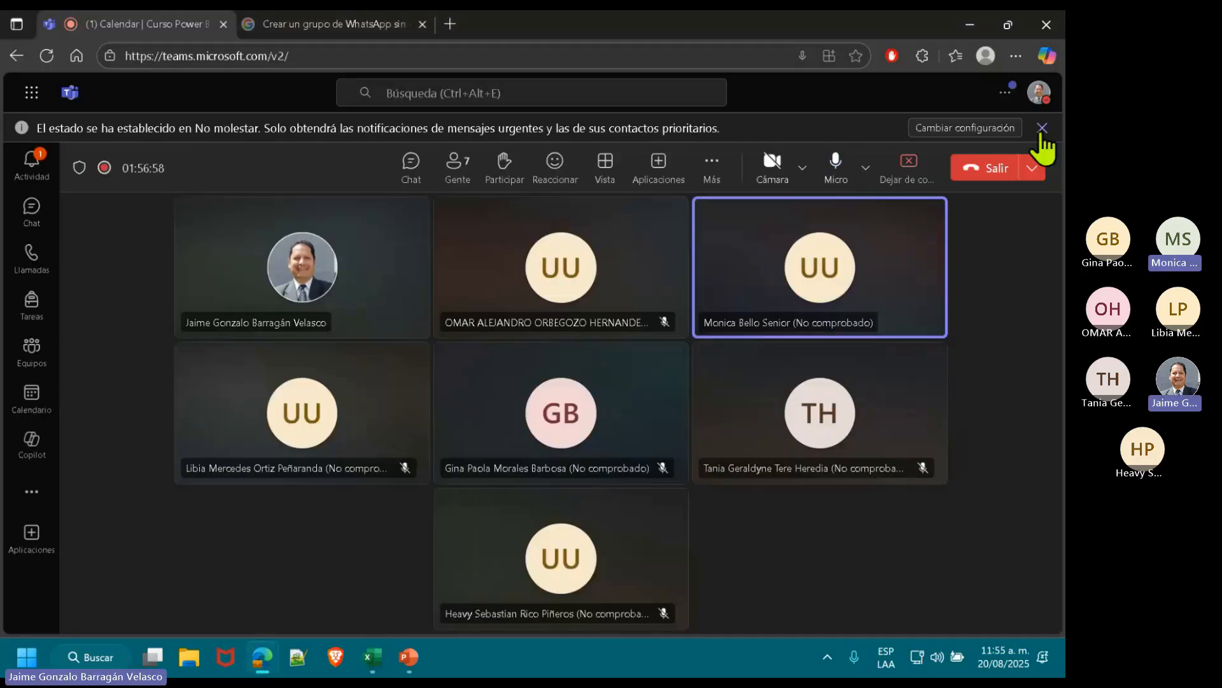
pyautogui.click(1042, 128)
pyautogui.click(915, 153)
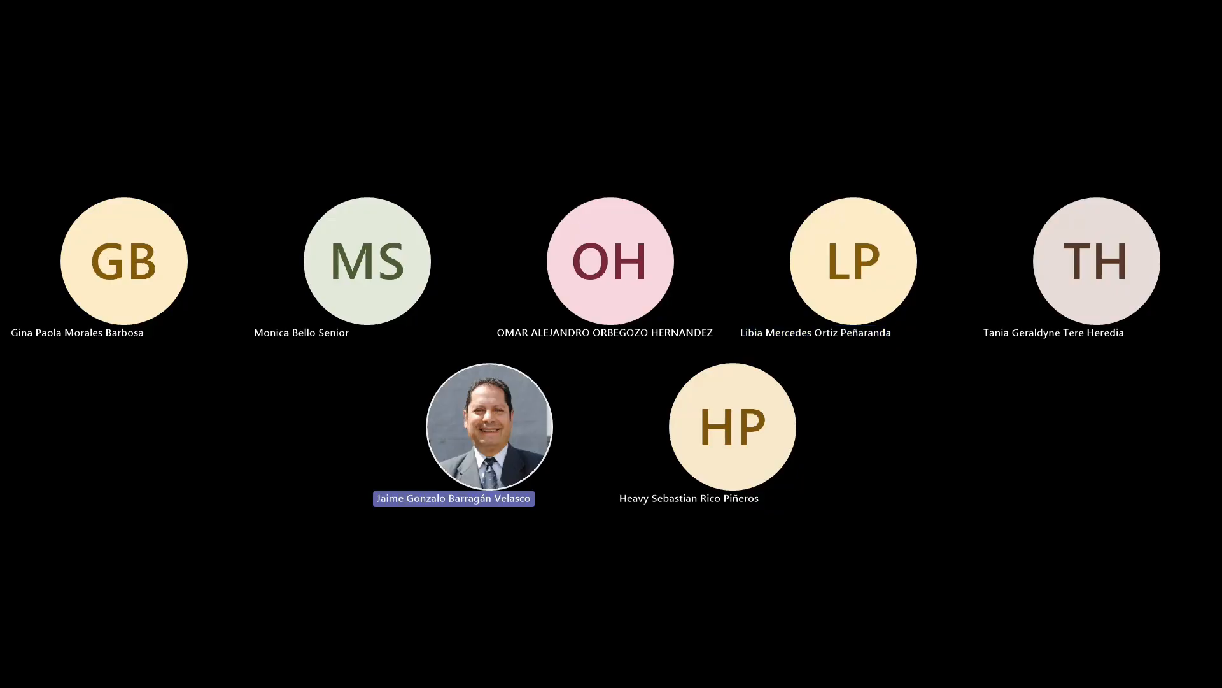